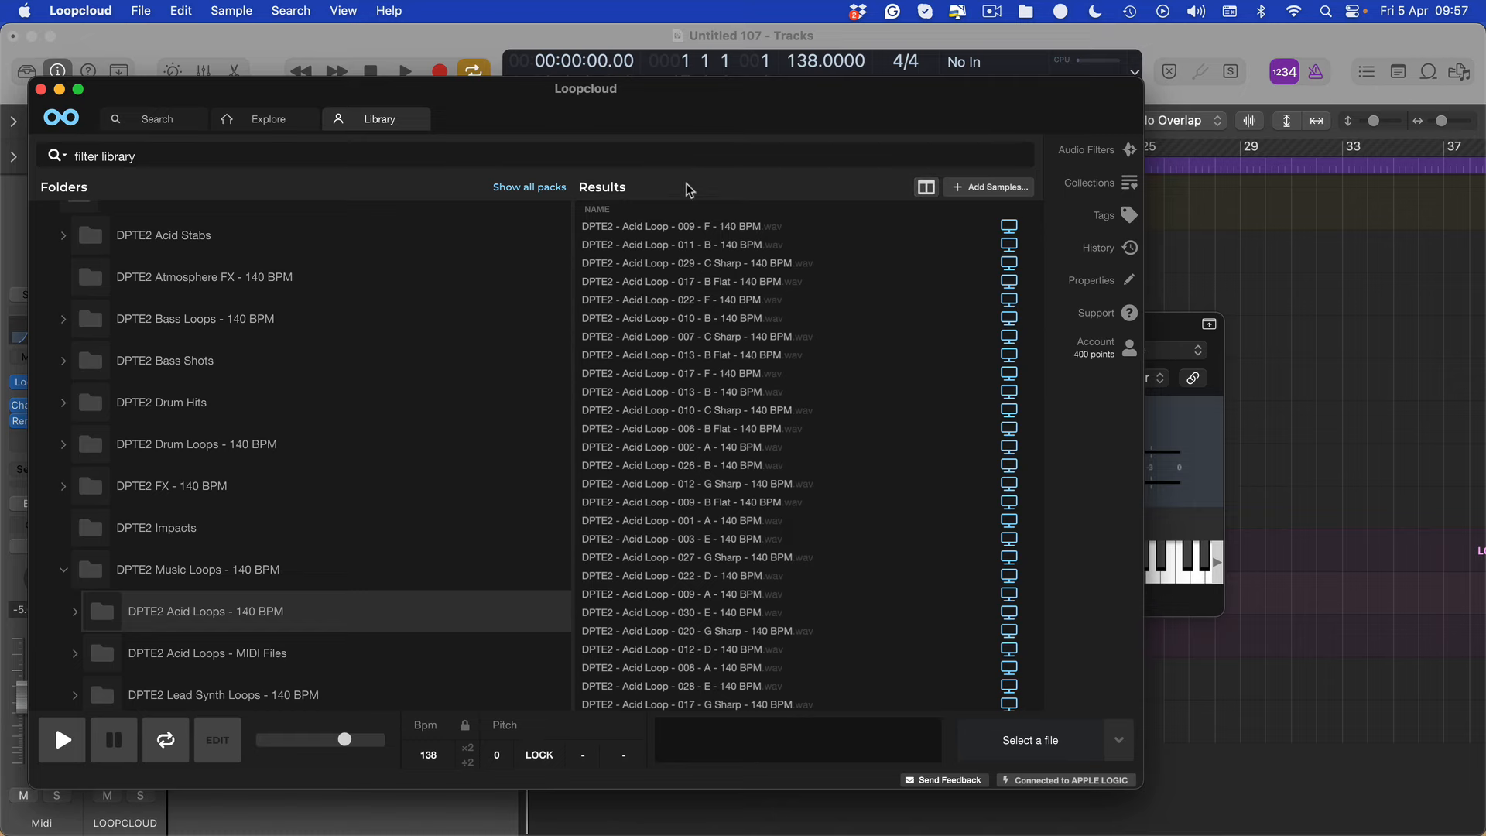
Switch to Logic Pro and look over the Midi and Audio tracks inside the LOOPCLOUD track stack
left_click(1390, 423)
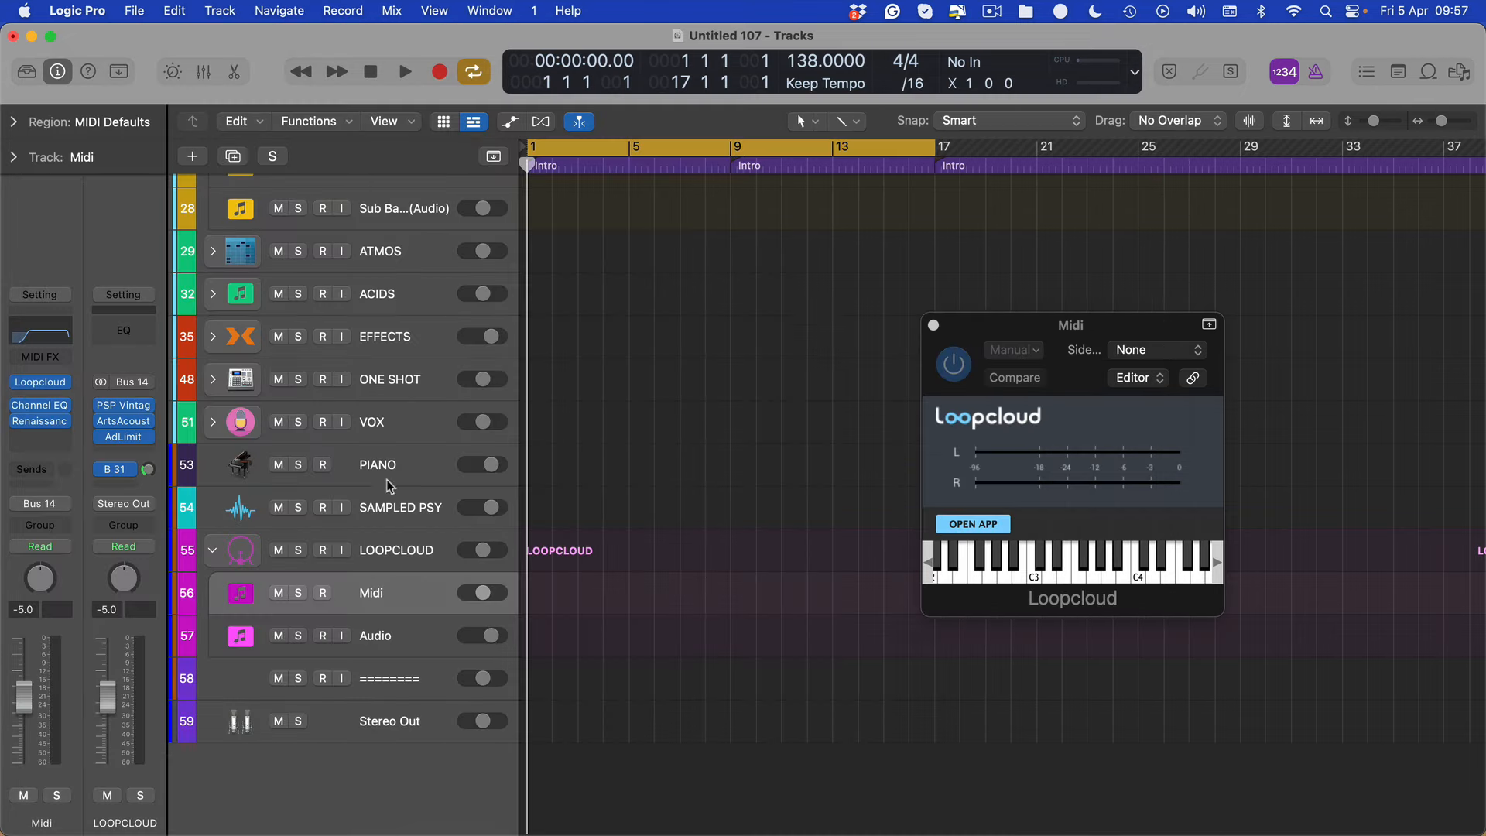
scroll(387, 480, "up", 3)
scroll(391, 560, "down", 3)
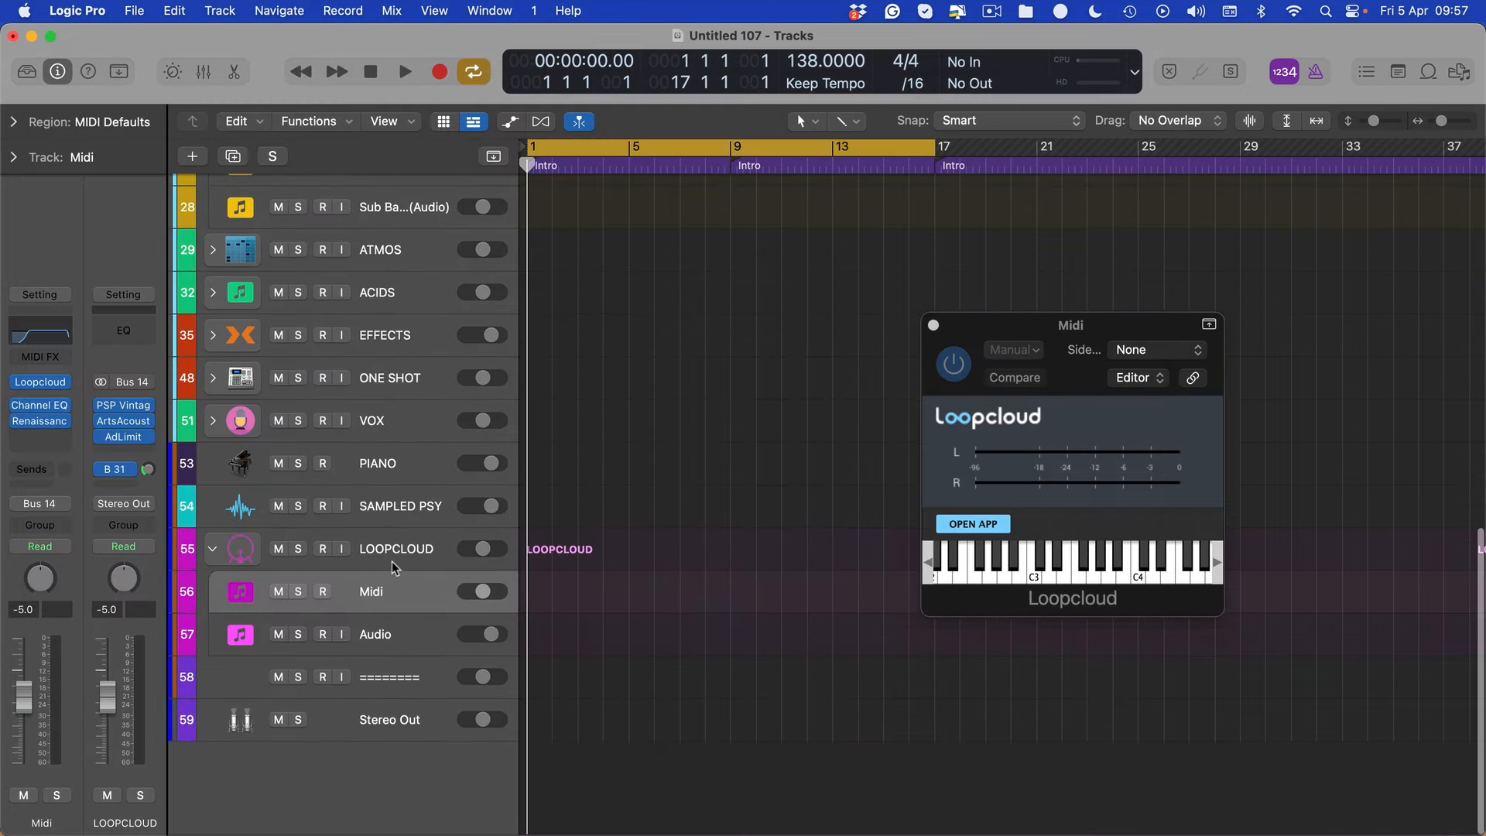
left_click(381, 643)
left_click(367, 594)
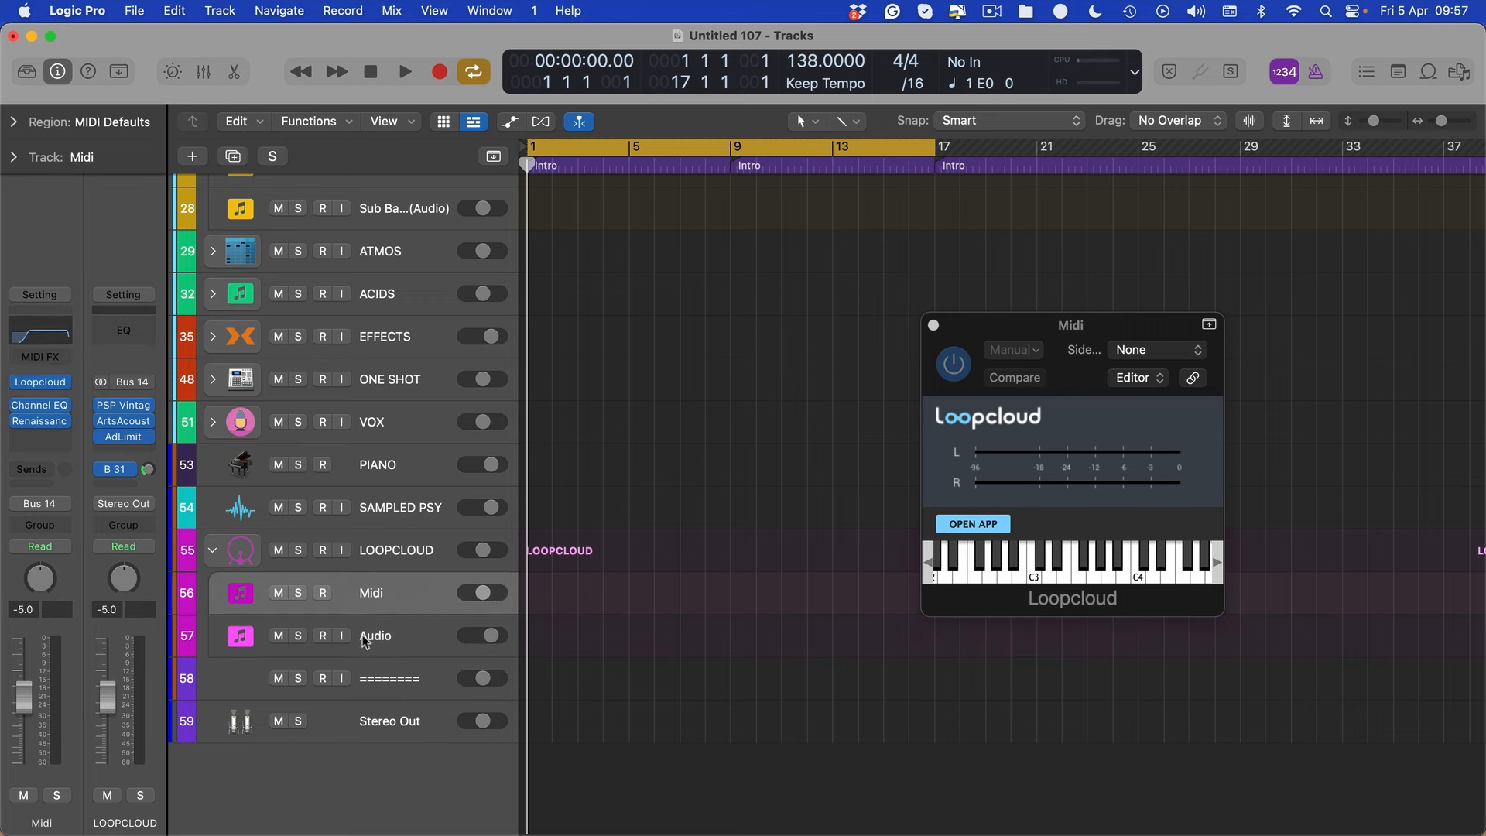
left_click(373, 638)
left_click(377, 599)
left_click(380, 635)
left_click(385, 590)
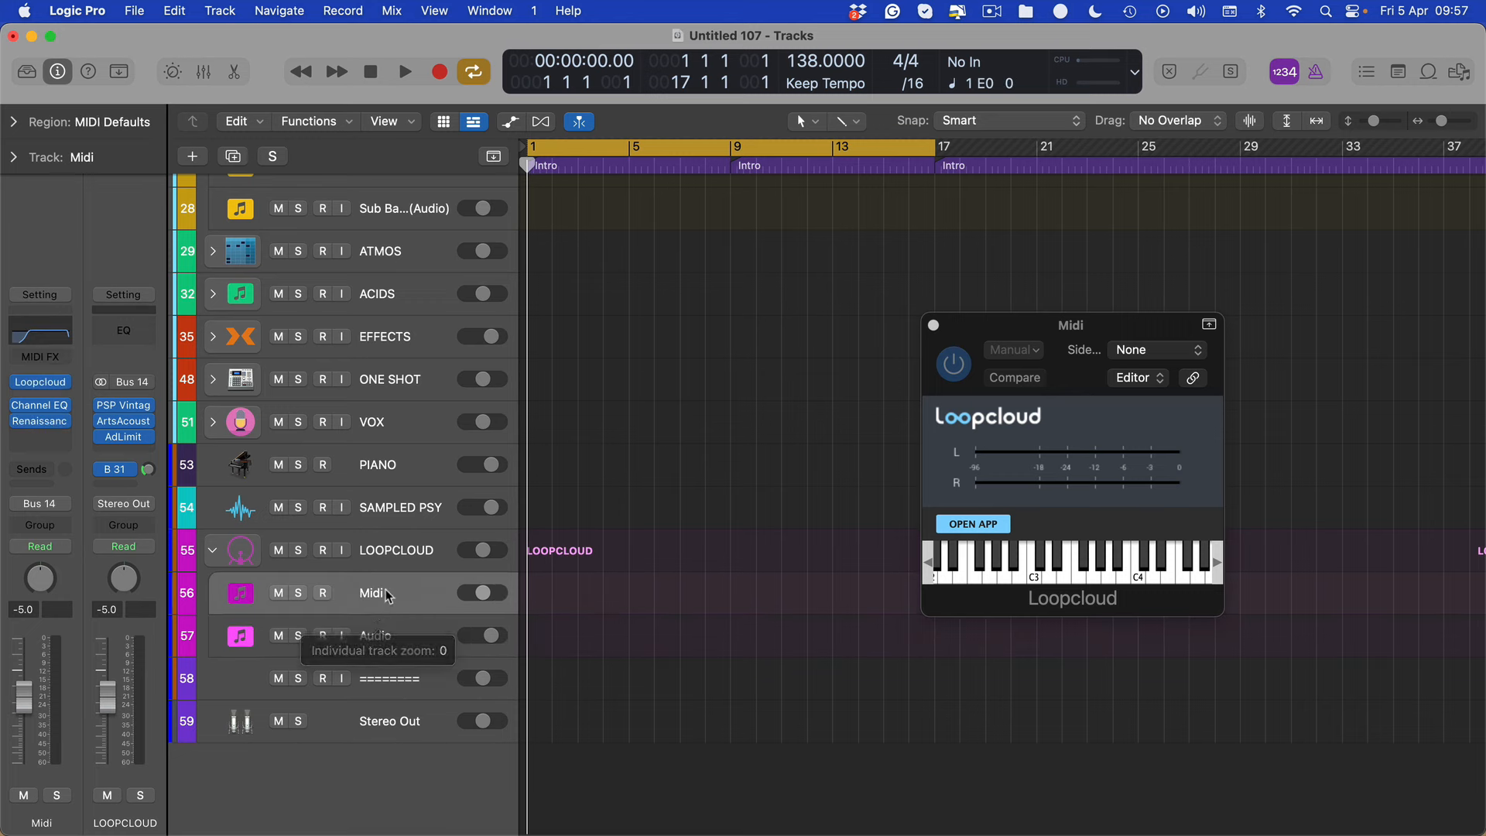
Bypass the PSP VintageWarmer2 plug-in and the Bus 31 send on the LOOPCLOUD stack's channel strip
left_click(388, 564)
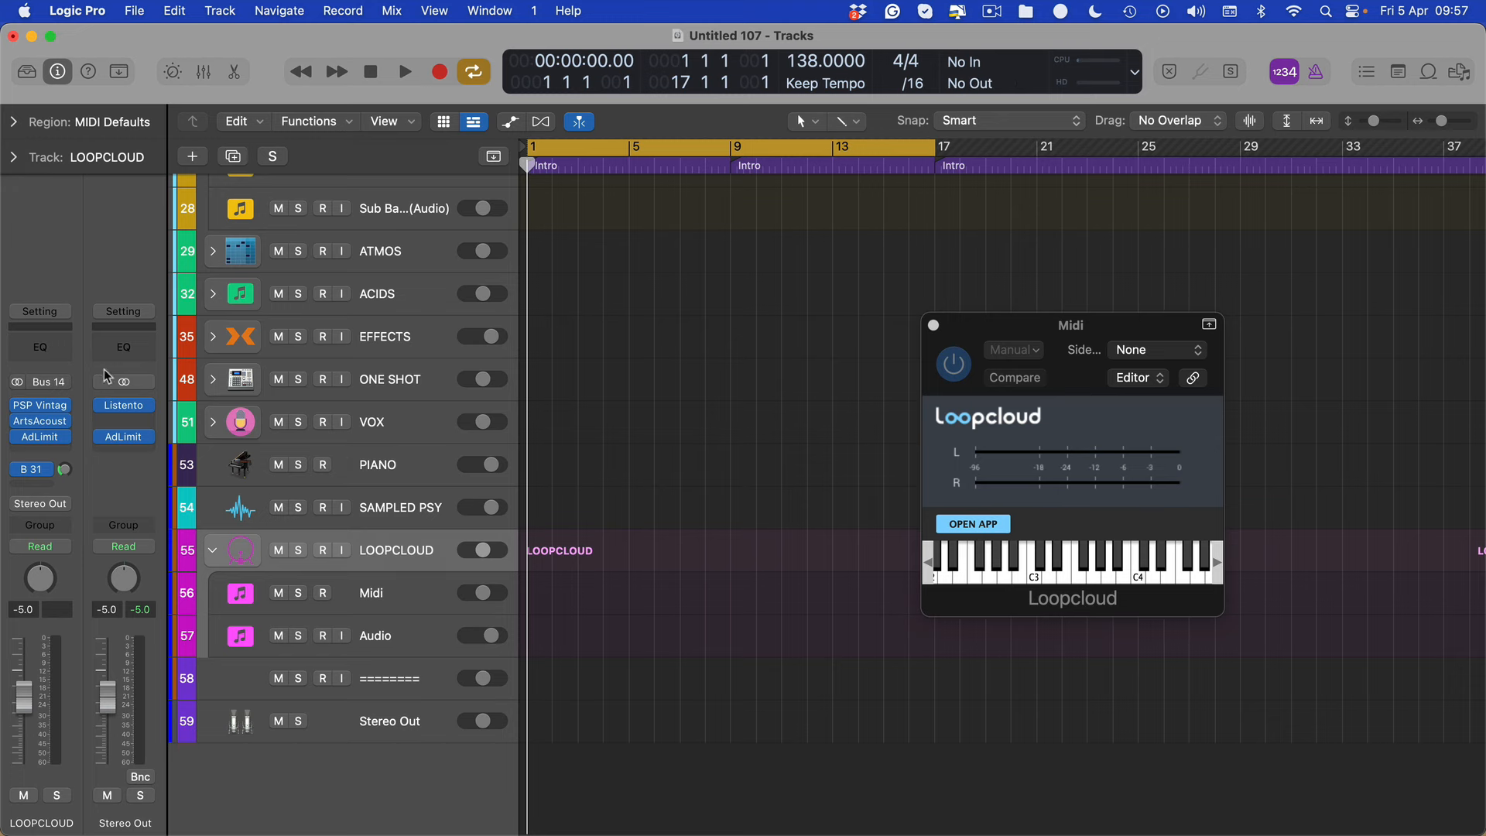
left_click(39, 406)
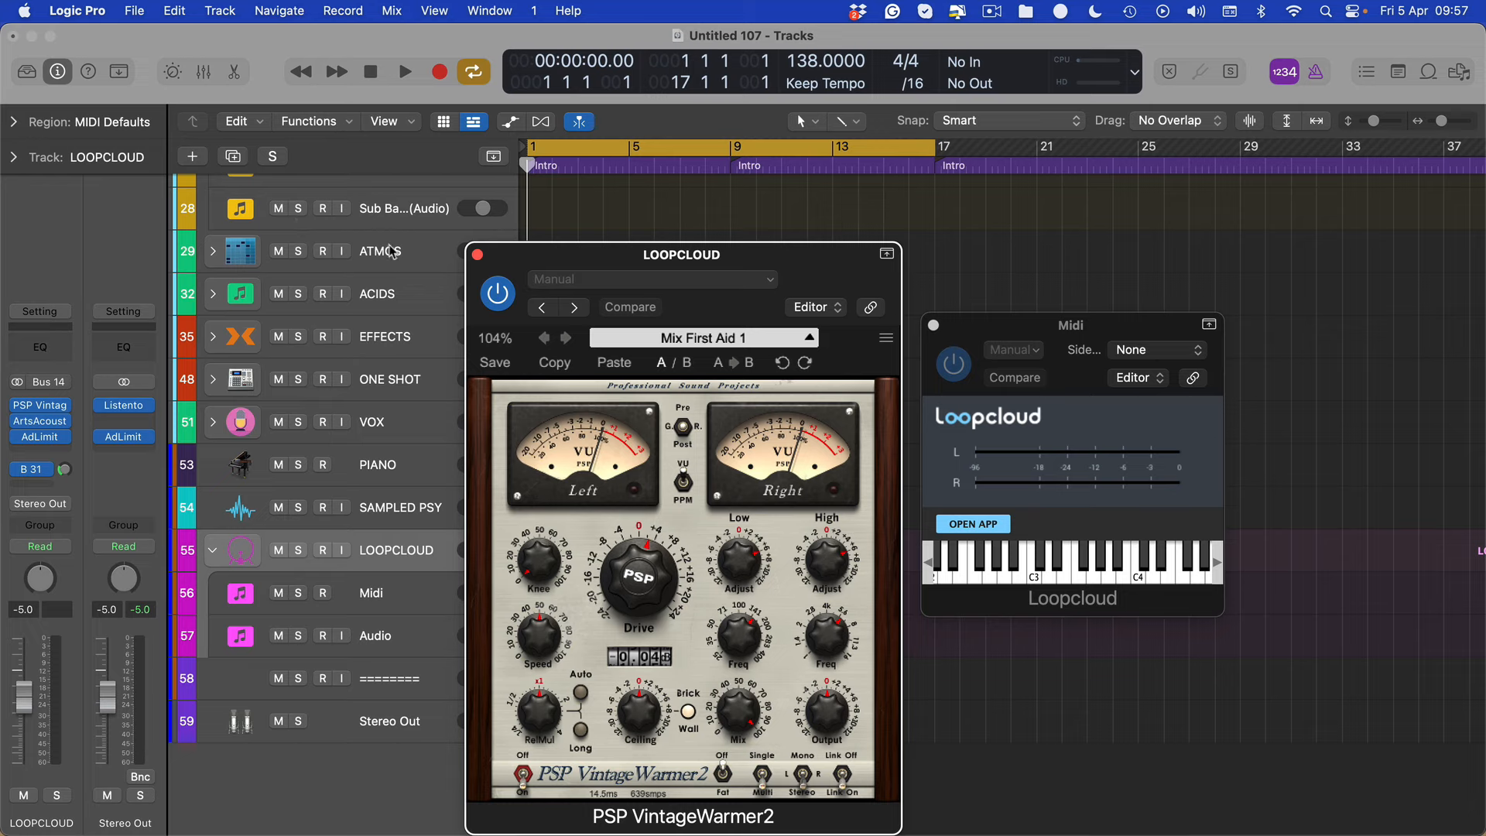
left_click(478, 254)
left_click(38, 470)
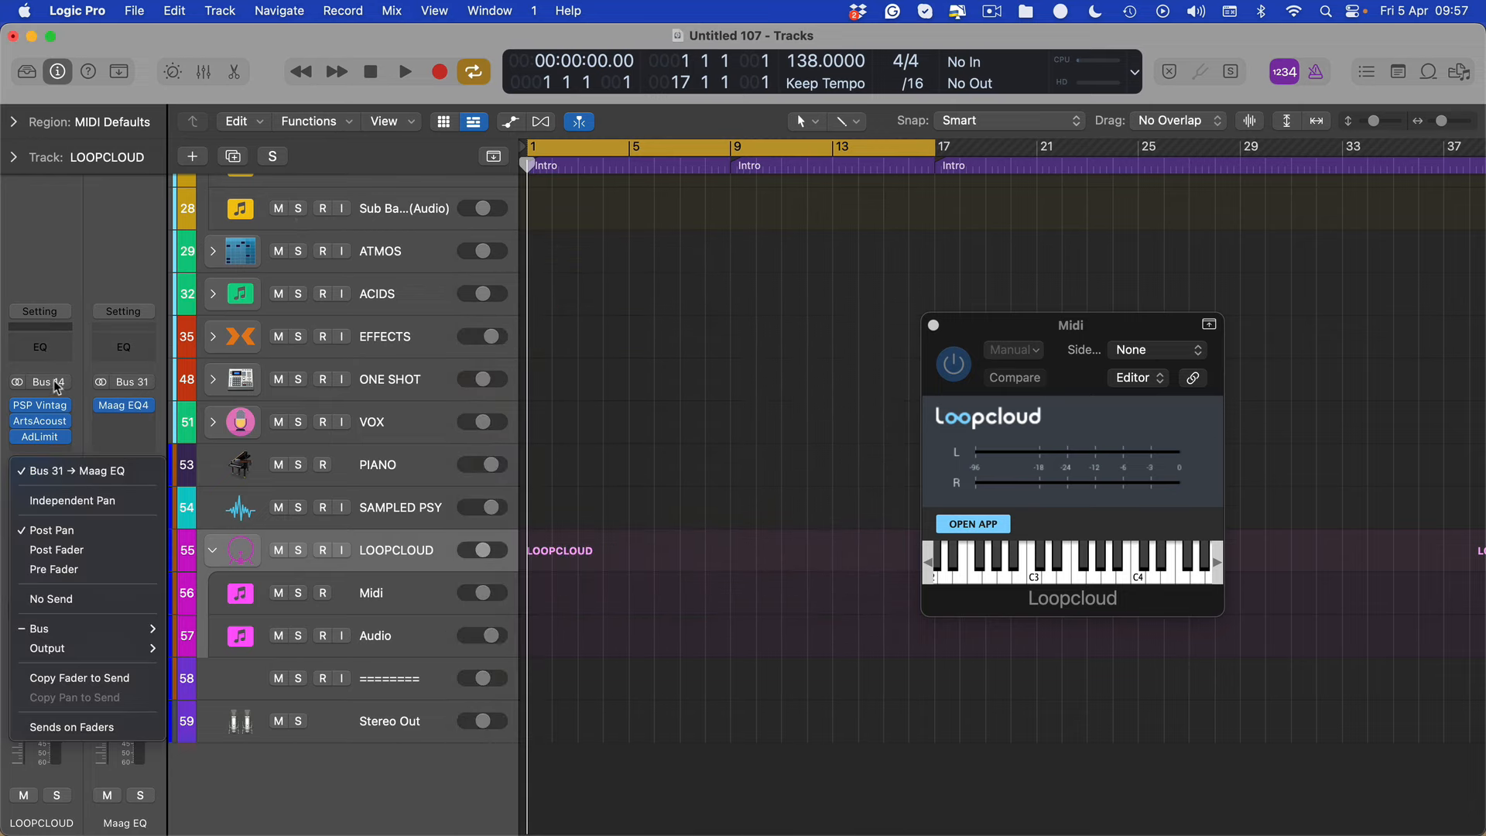
left_click(123, 420)
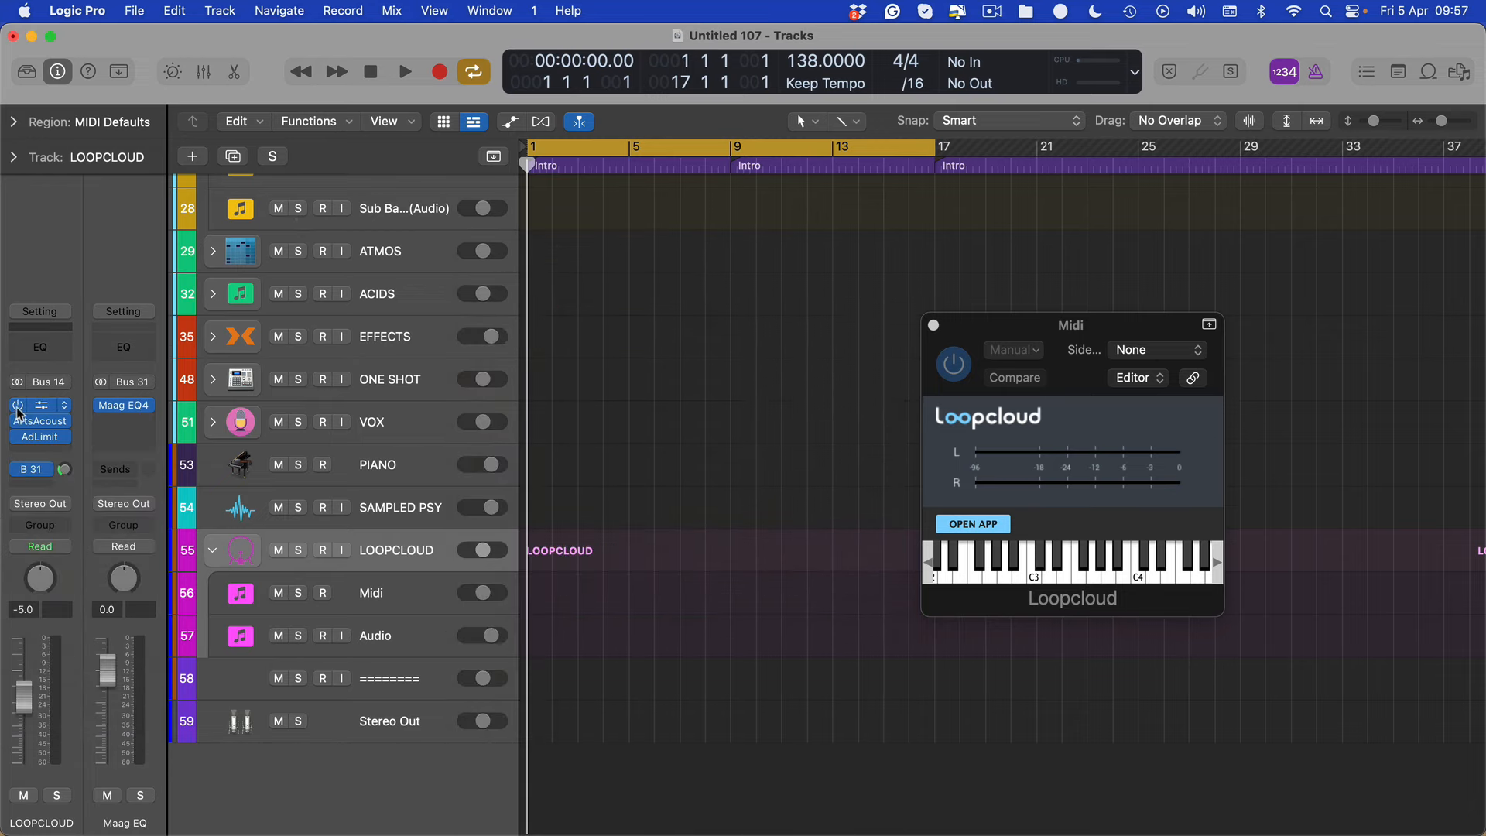
Insert a Maag EQ4 directly after PSP VintageWarmer2 on the LOOPCLOUD stack and close its window
left_click(38, 420)
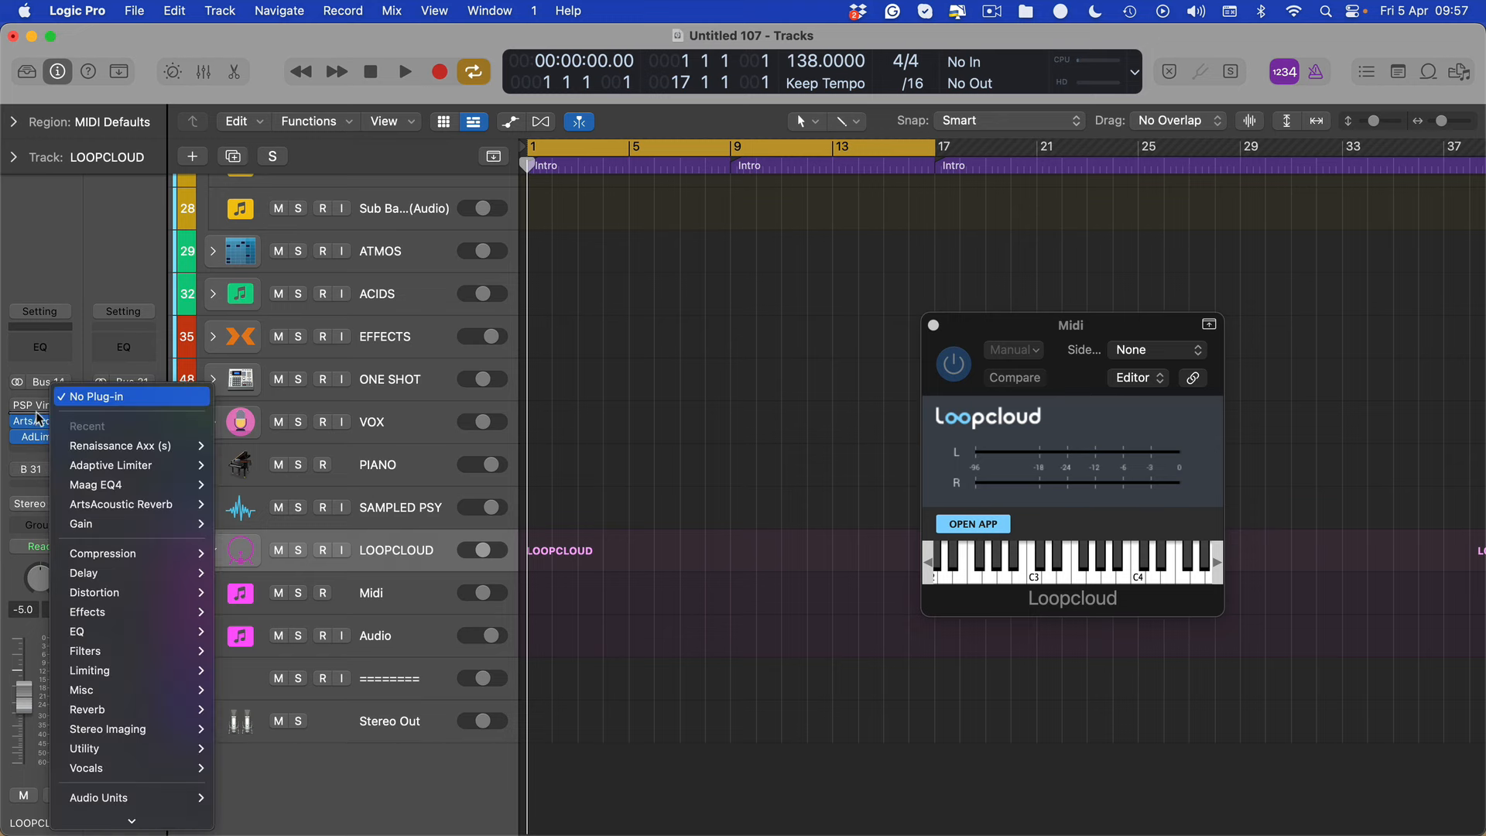
left_click(95, 483)
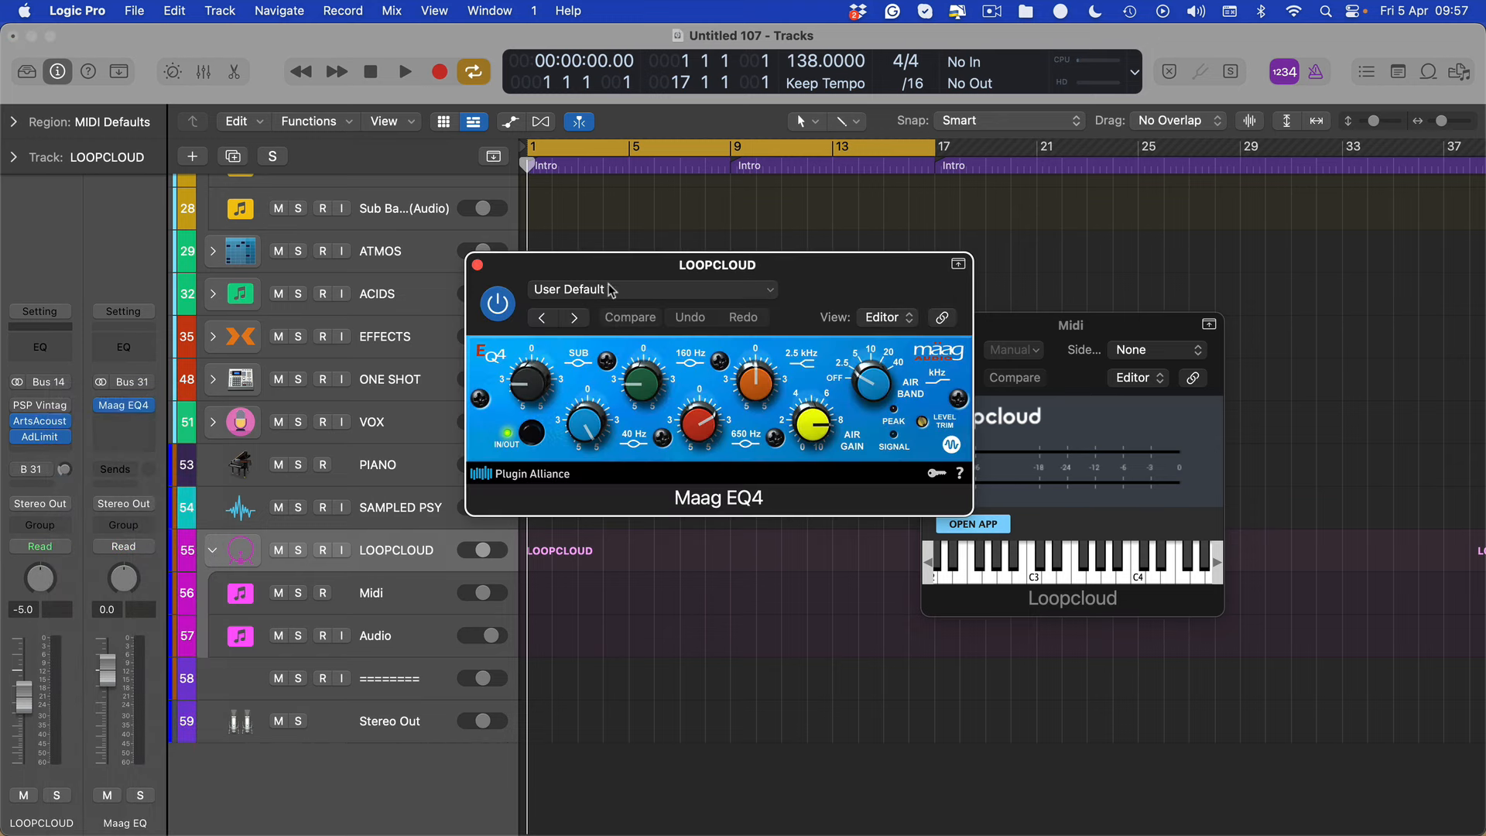
left_click(477, 266)
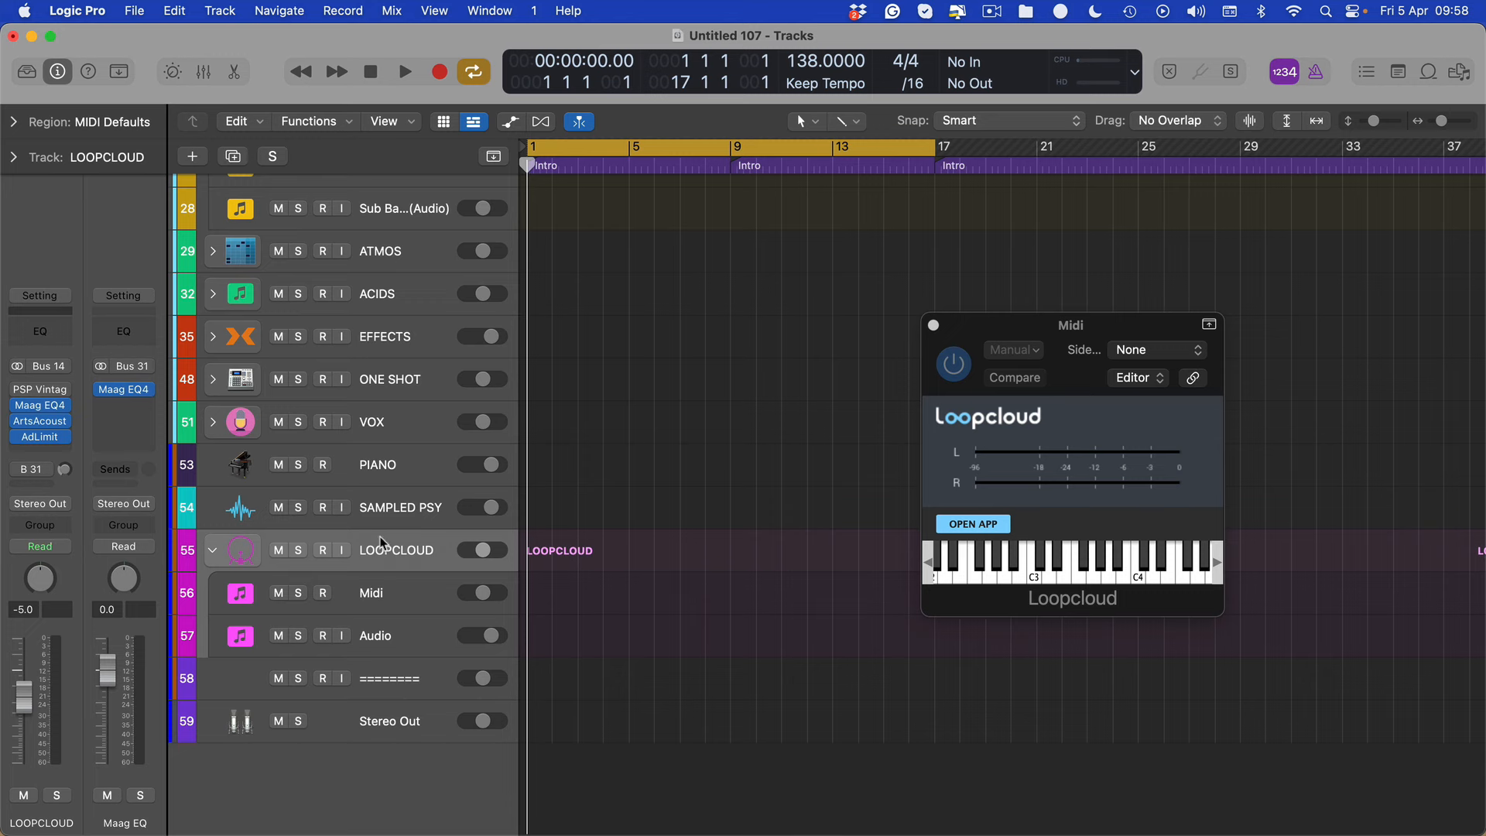
Compare the channel strips of the LOOPCLOUD stack and its Midi and Audio tracks
left_click(402, 590)
left_click(437, 551)
left_click(398, 610)
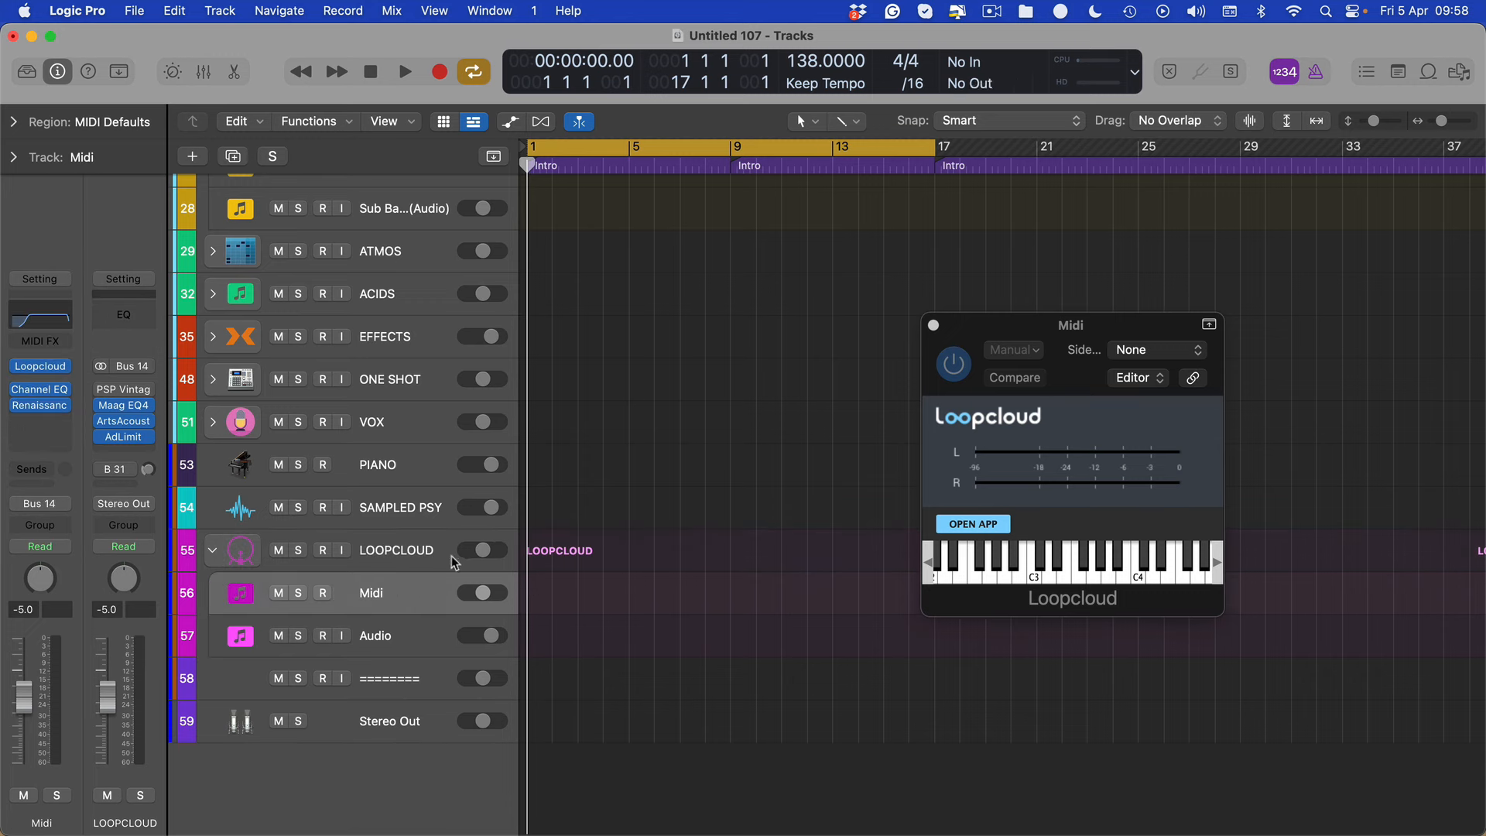
left_click(398, 551)
left_click(383, 633)
left_click(371, 592)
Select the reference track at the start of the track list to view its intro clip
scroll(489, 451, "up", 15)
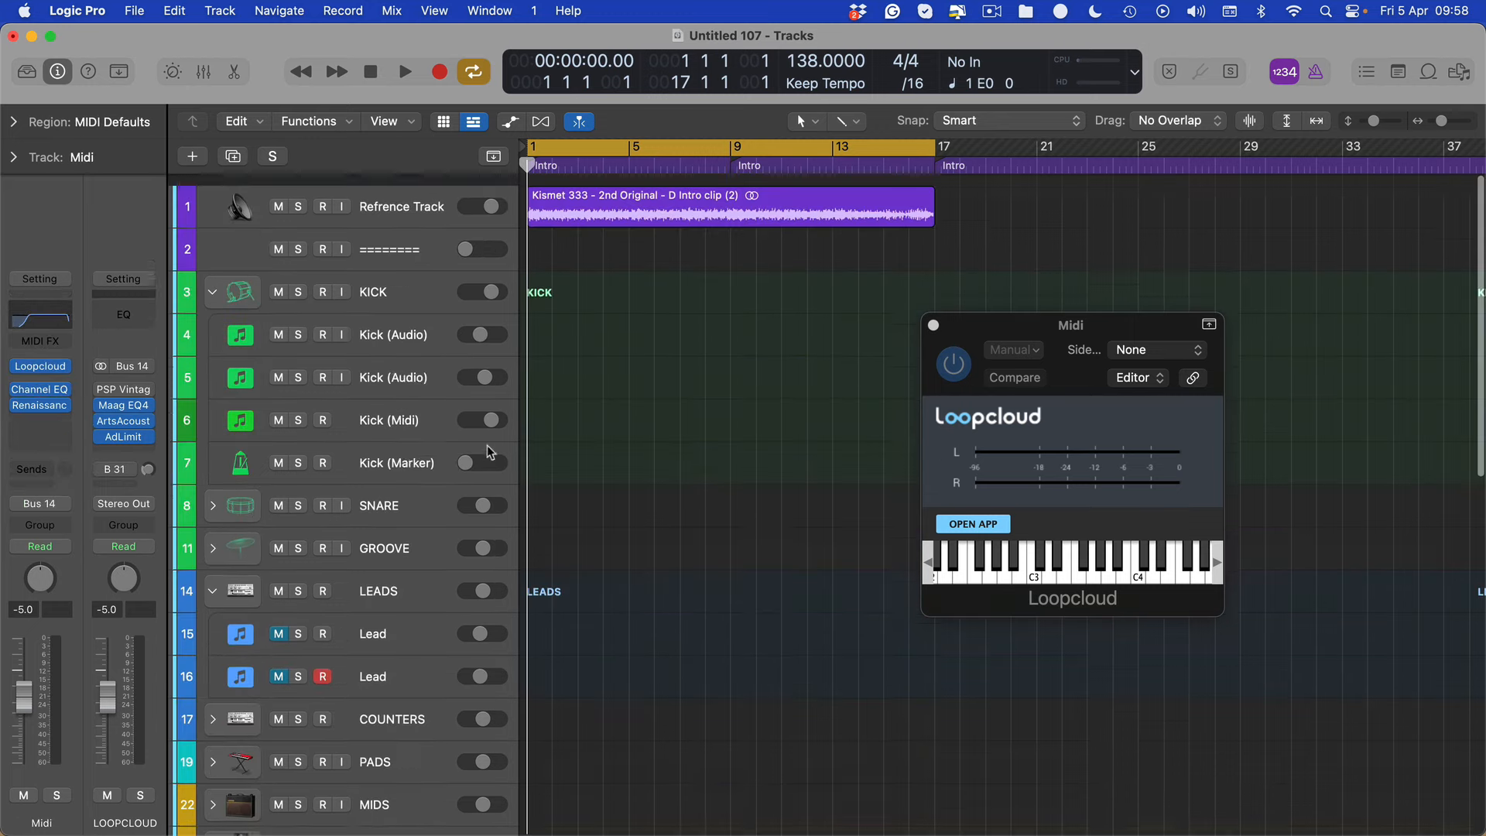
left_click(398, 201)
left_click(729, 284)
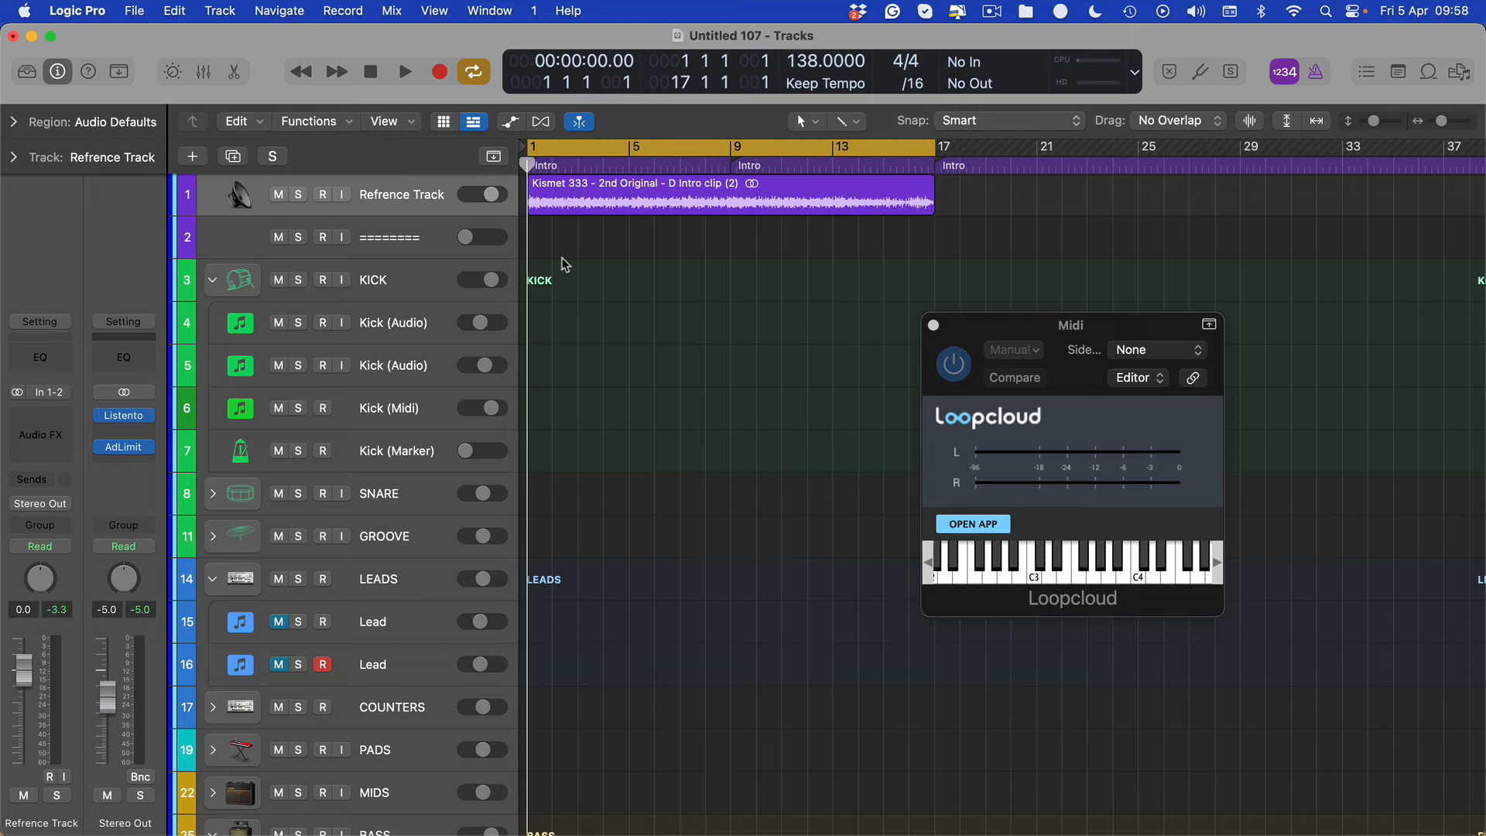
Open the Loopcloud app from its plug-in and lock the sample pitch to the key of D
scroll(763, 474, "down", 15)
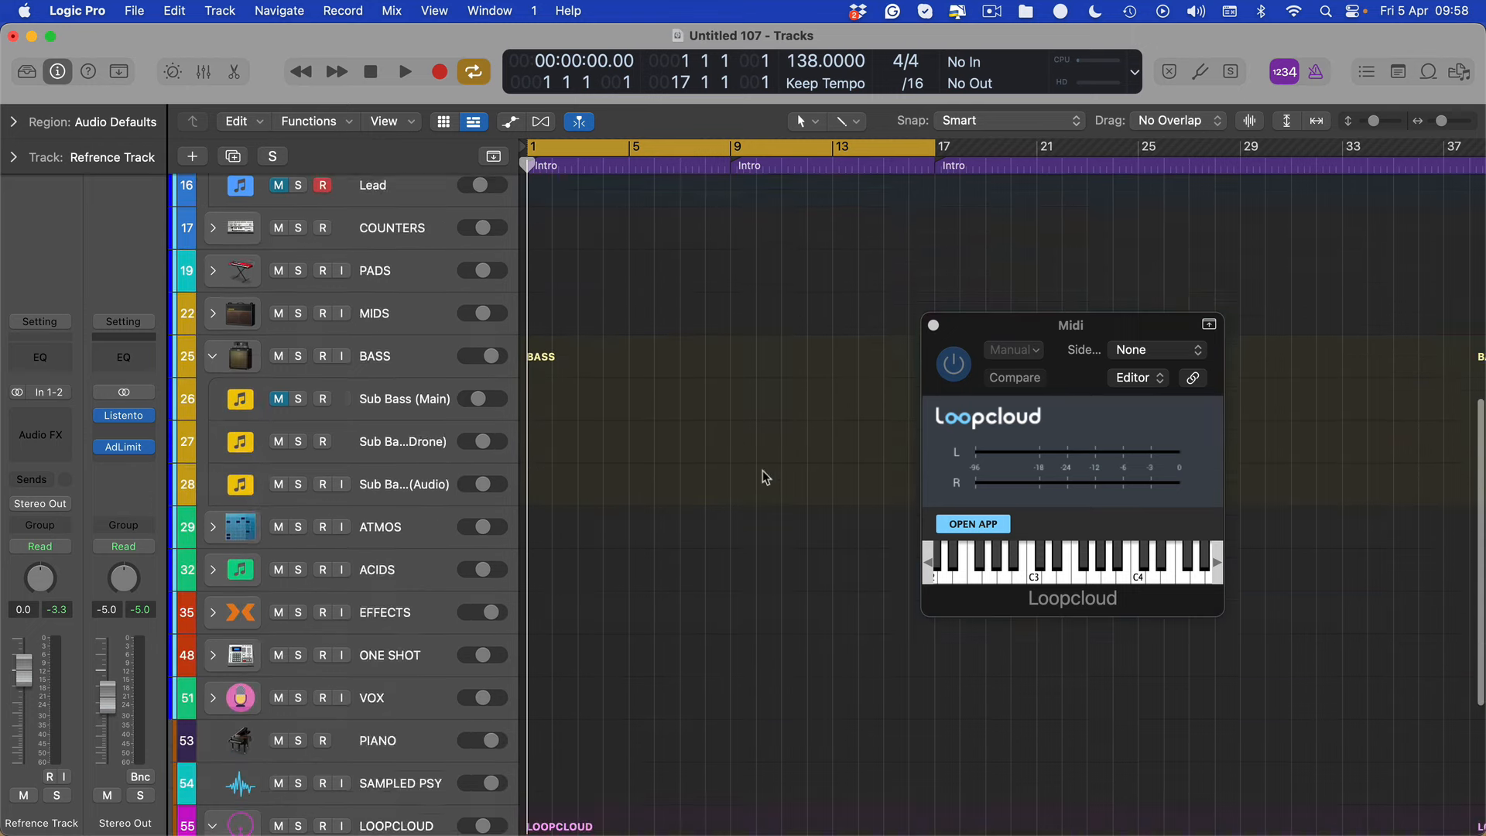
left_click(973, 524)
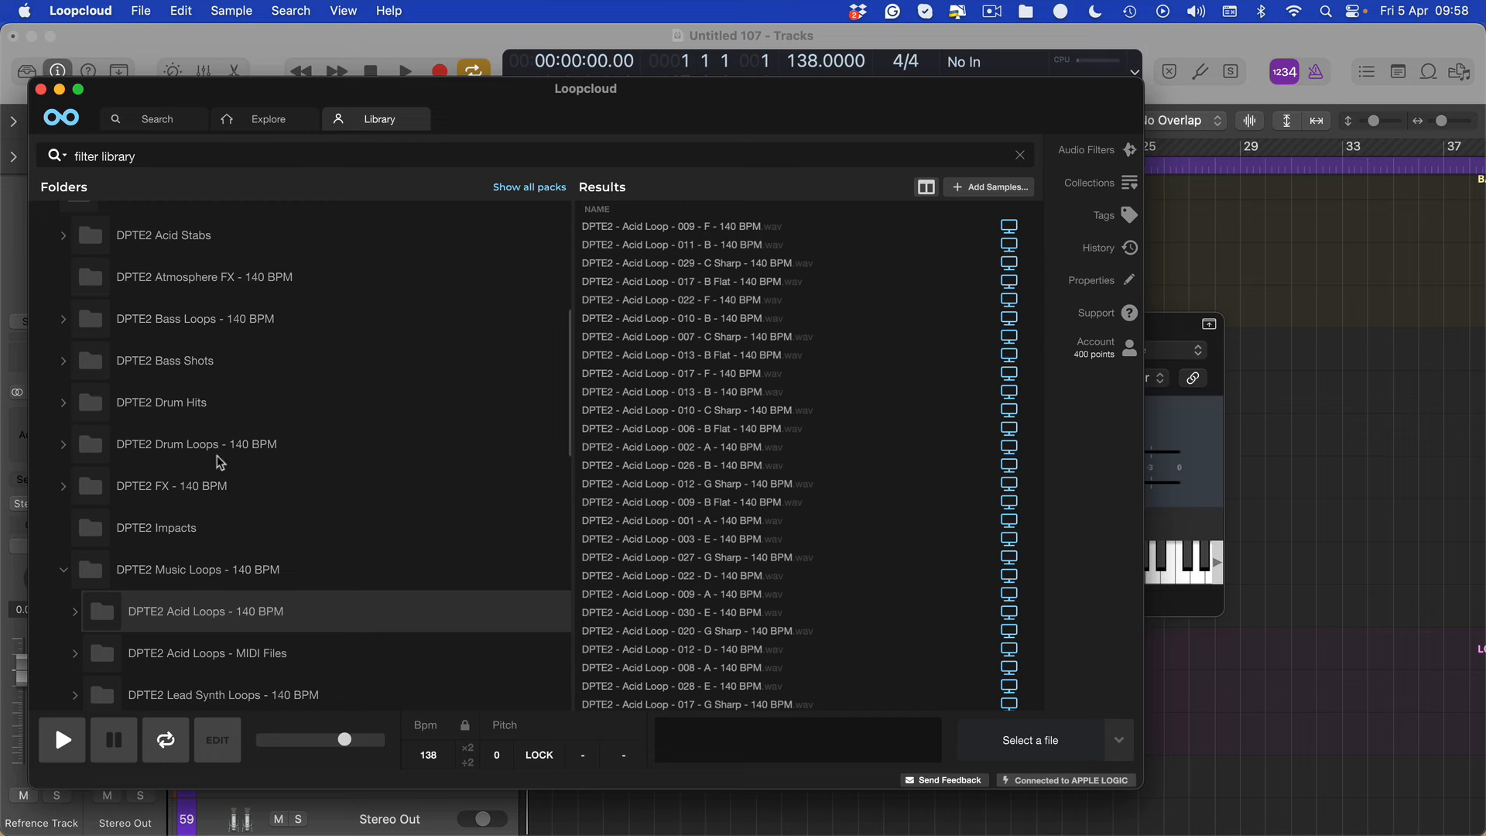
scroll(202, 554, "down", 3)
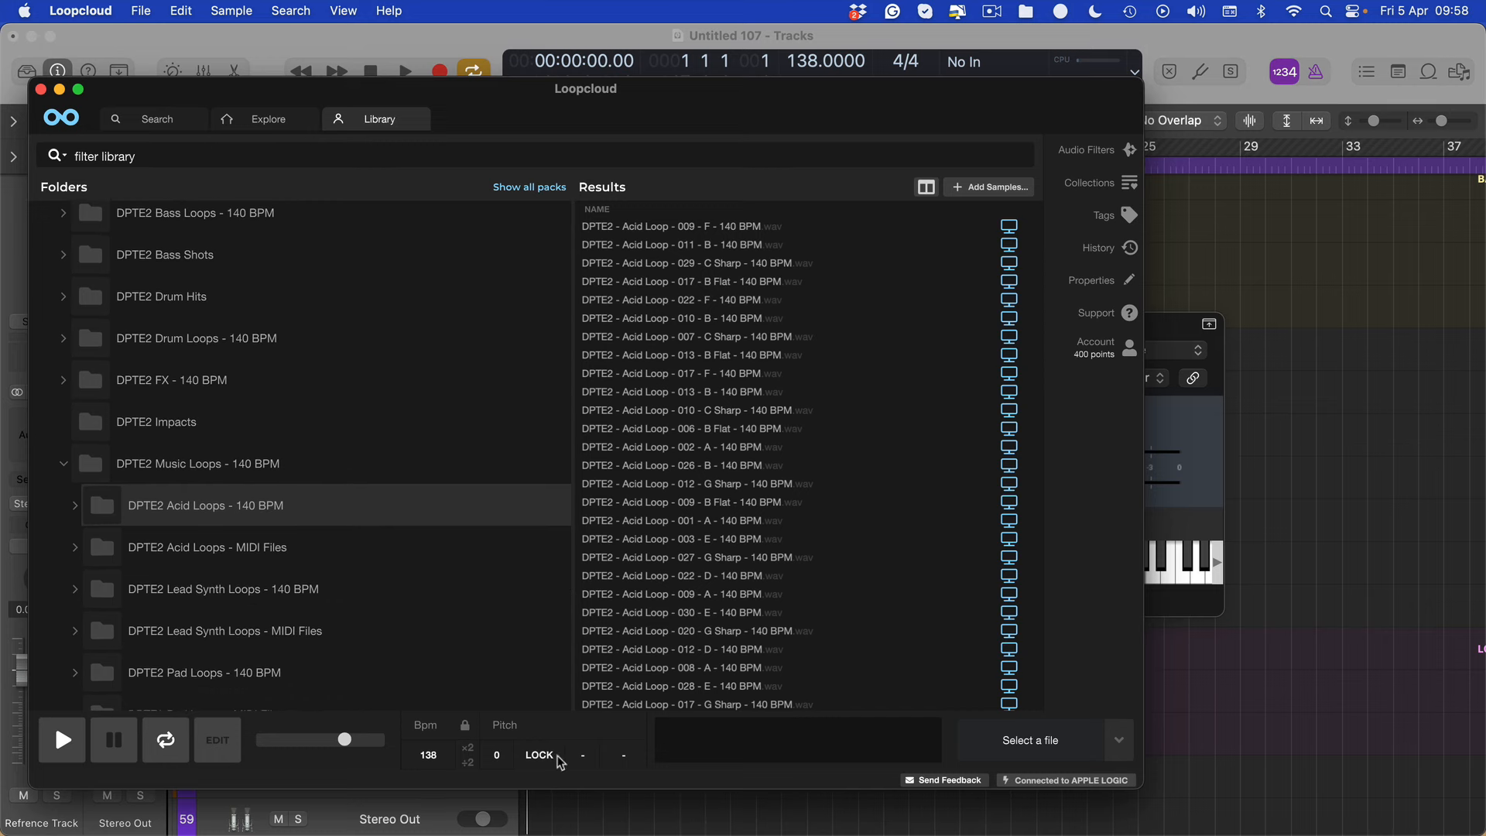
left_click(582, 754)
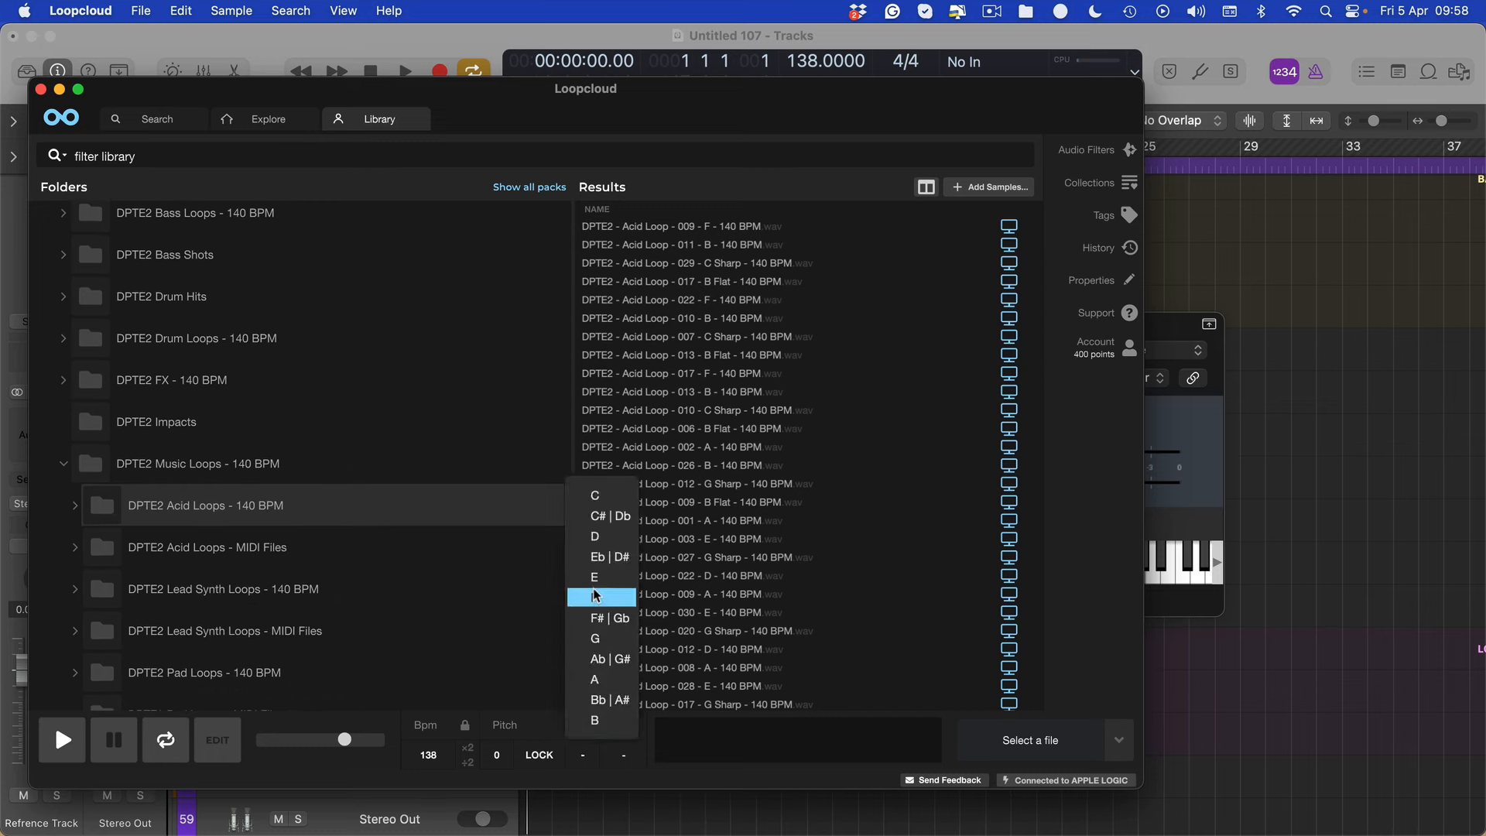
left_click(601, 537)
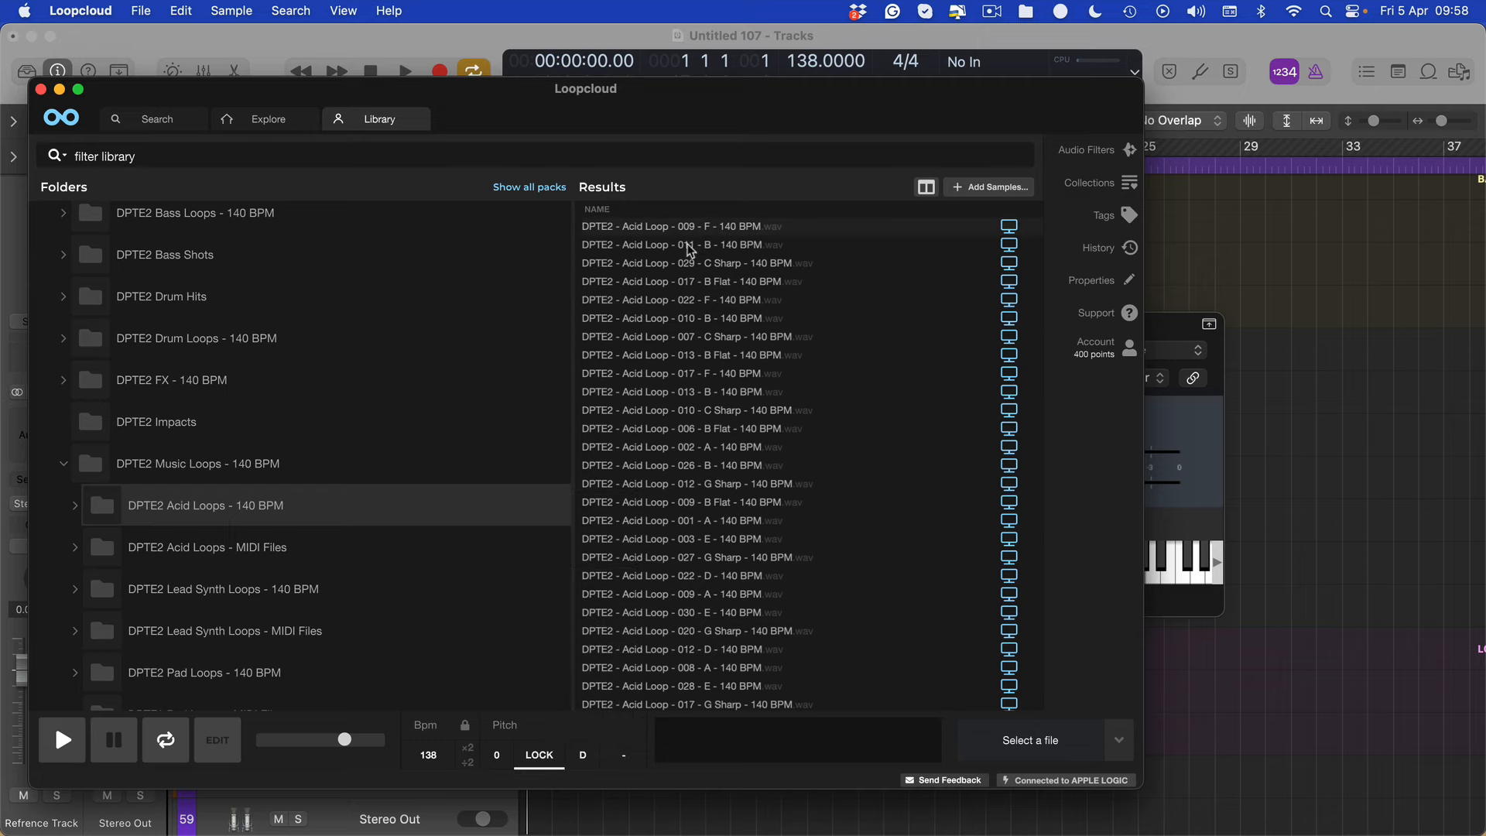
left_click_drag(493, 98, 596, 97)
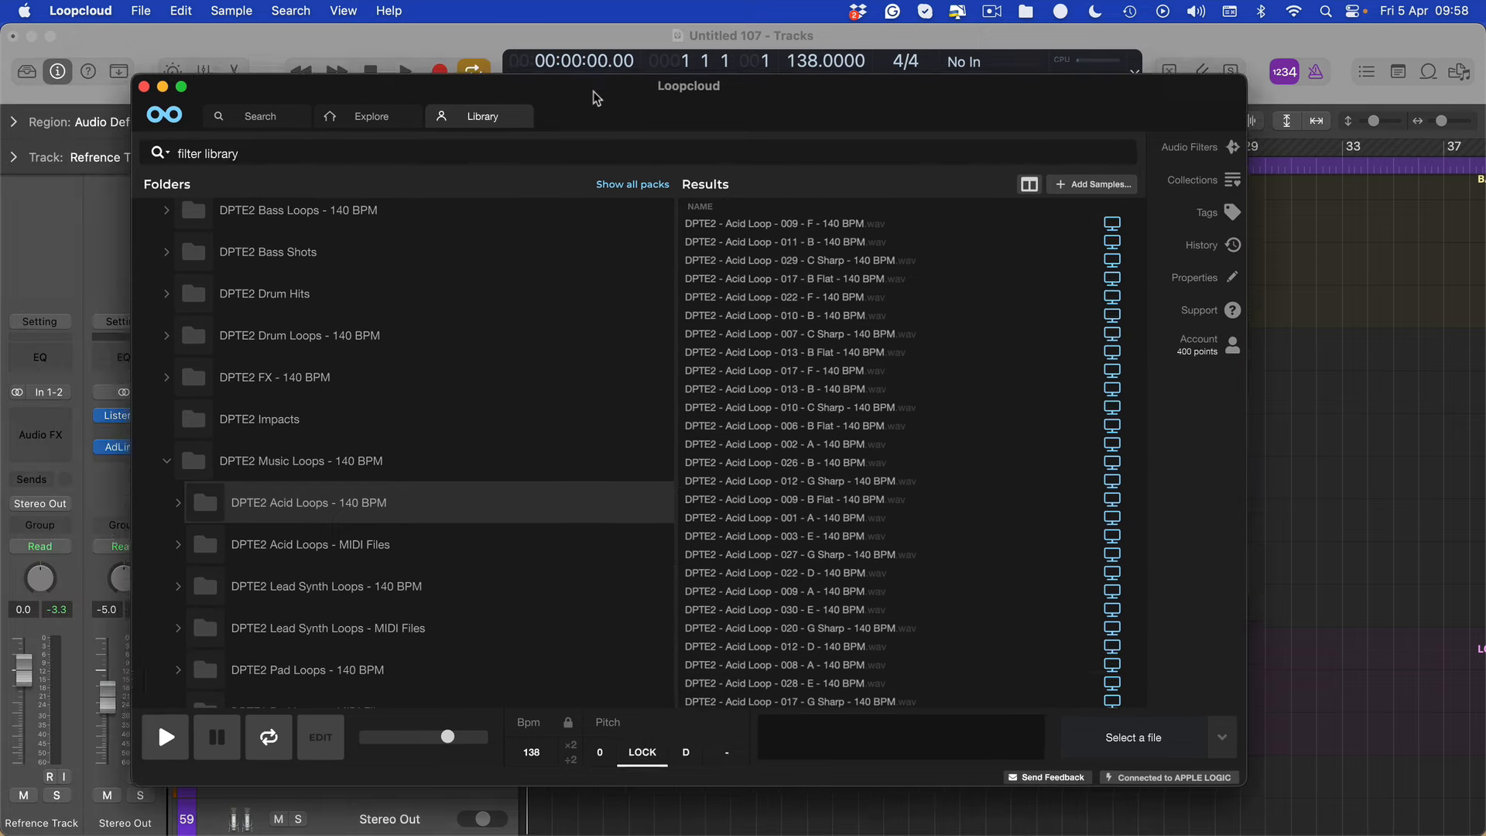
Return to Logic Pro and play the project from the start with the reference track selected
left_click(1406, 379)
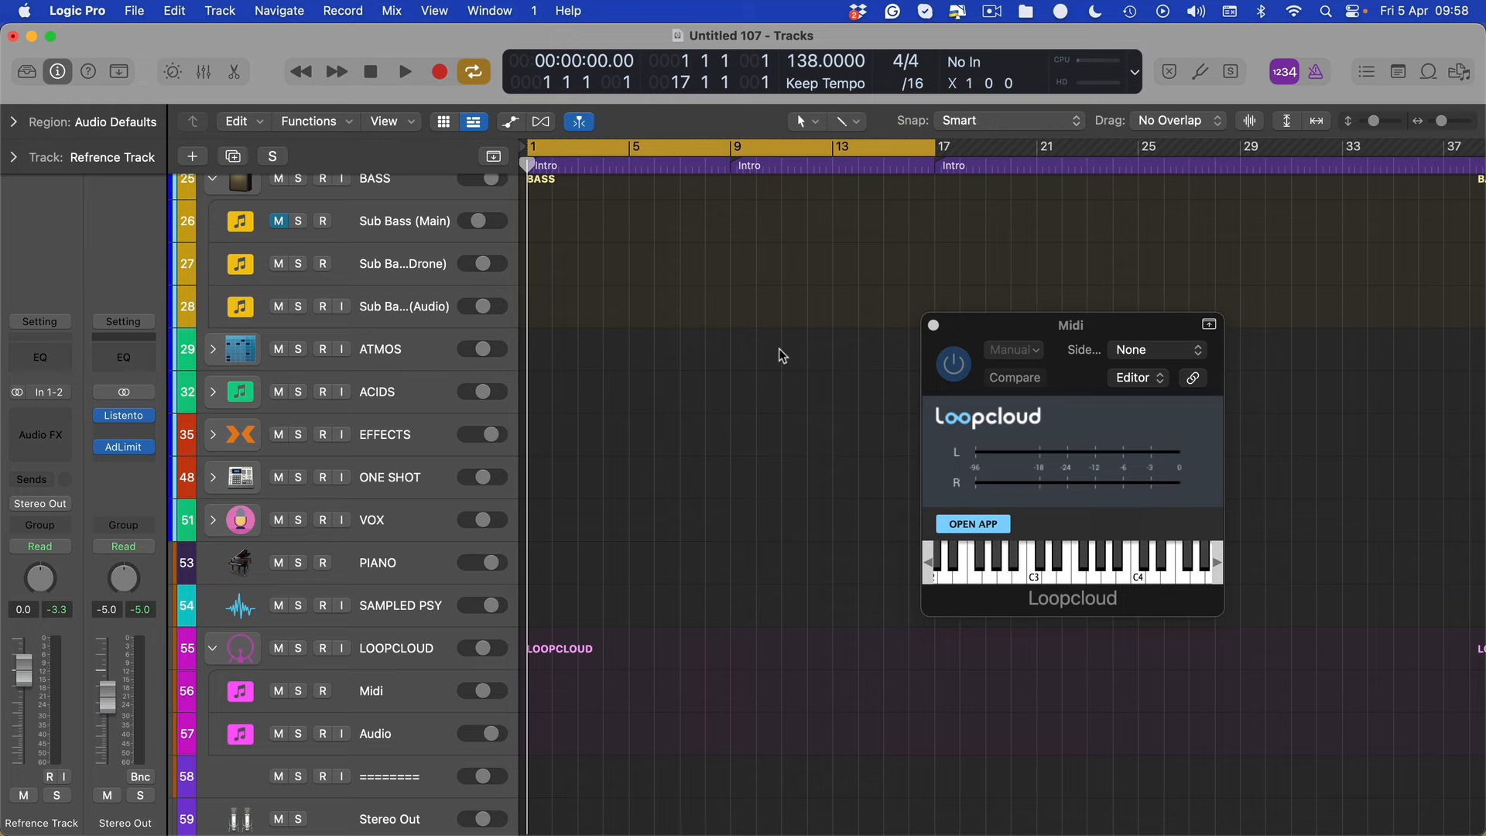
scroll(643, 336, "up", 15)
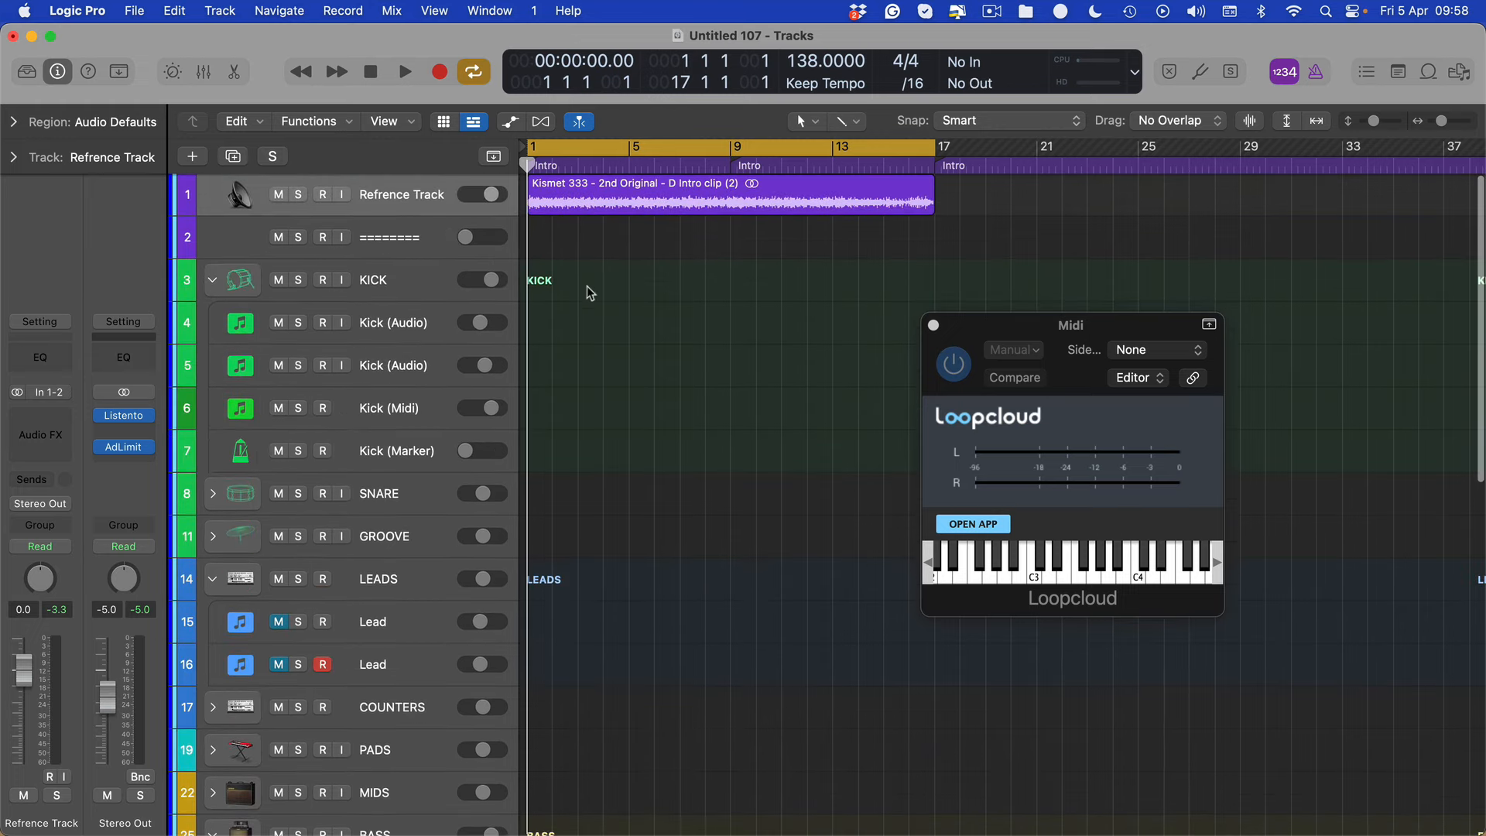
left_click(443, 205)
key("space")
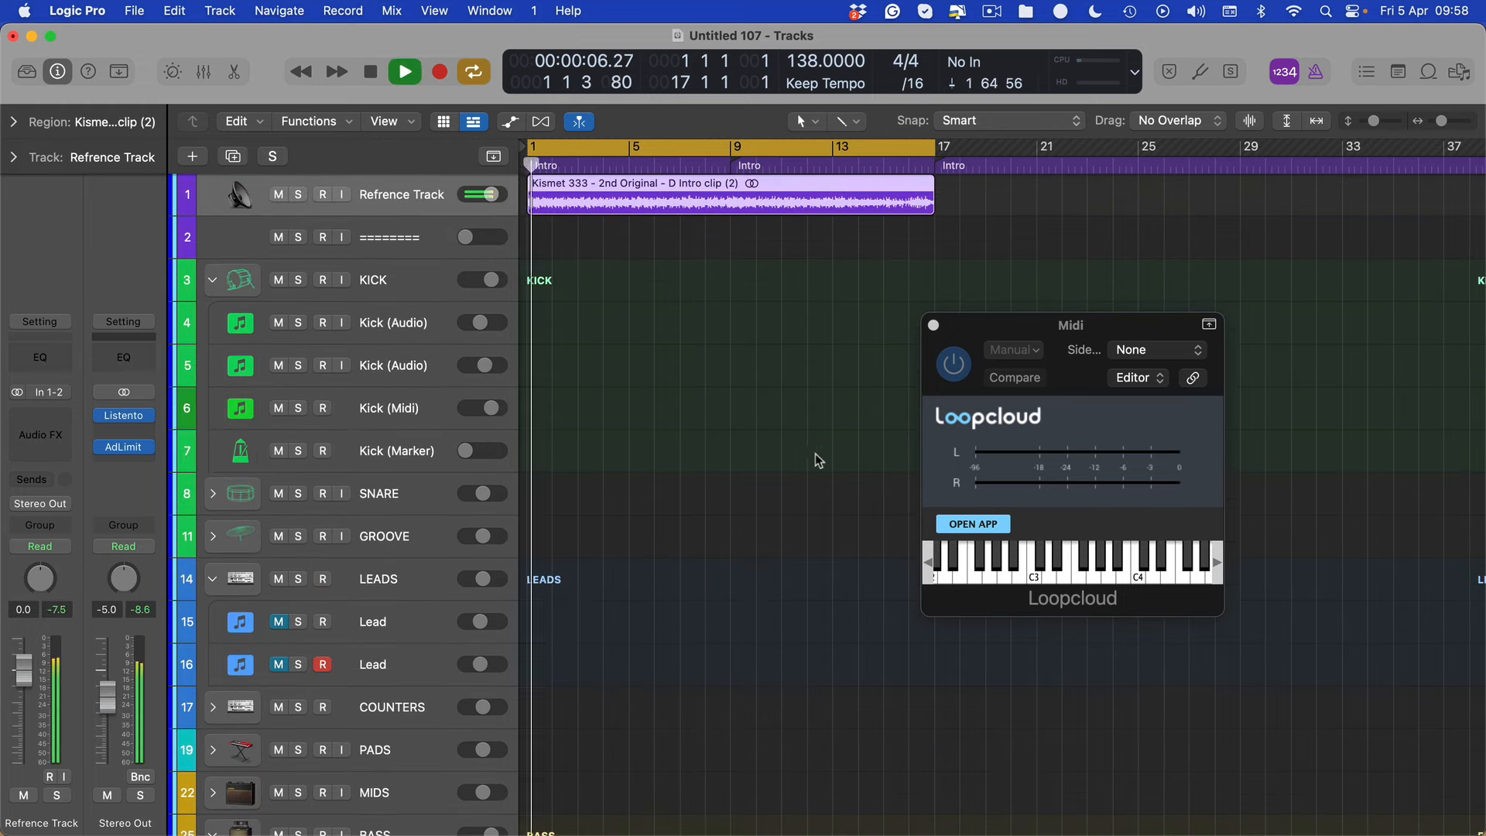
Select the Midi track under LOOPCLOUD, then switch to Loopcloud and audition DPTE2 - Acid Loop - 009 - F
scroll(689, 414, "down", 7)
scroll(688, 414, "down", 5)
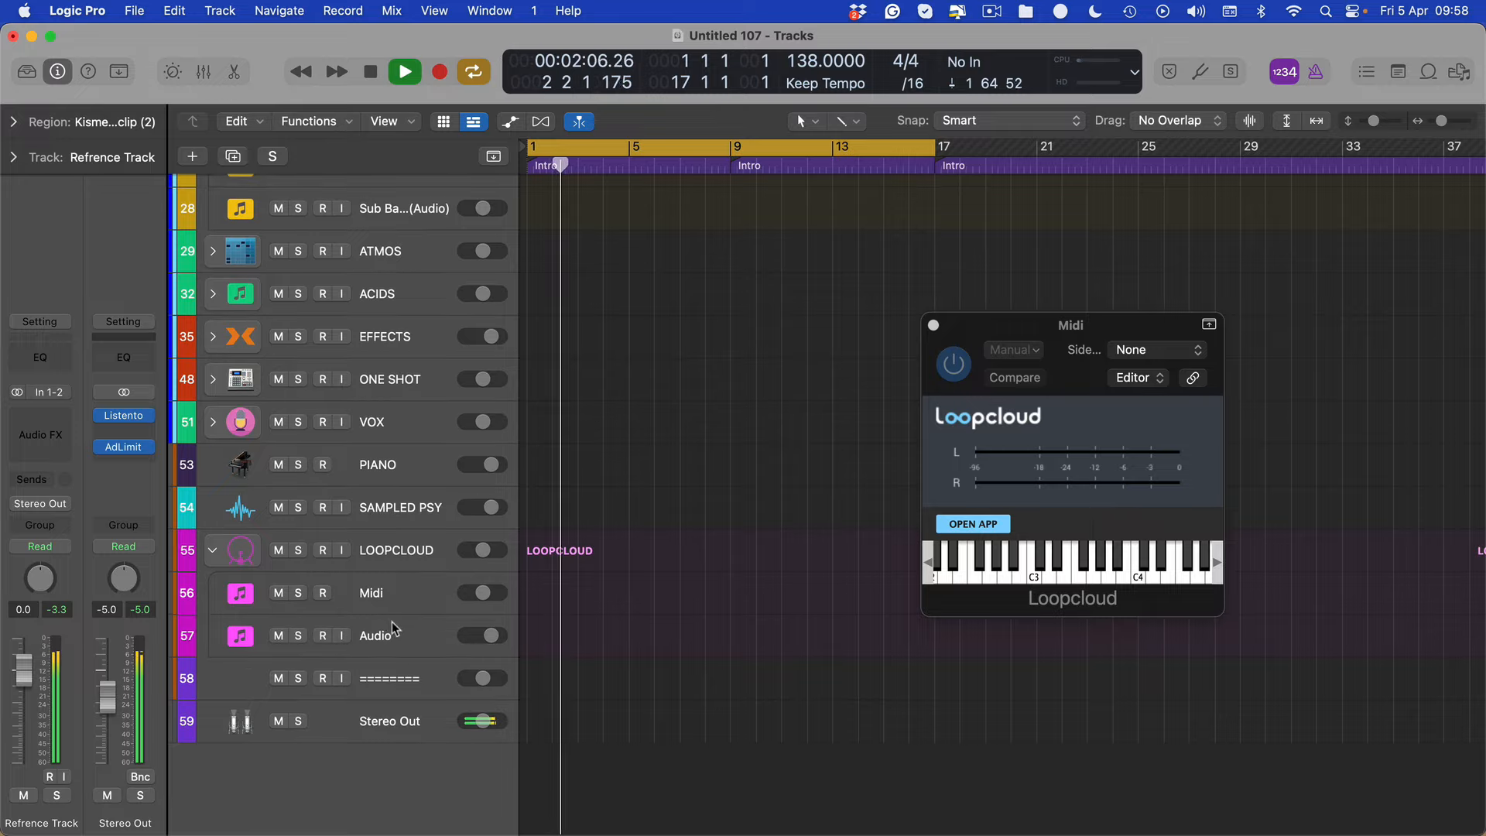
left_click(396, 589)
key("ctrl+Up")
left_click(1136, 379)
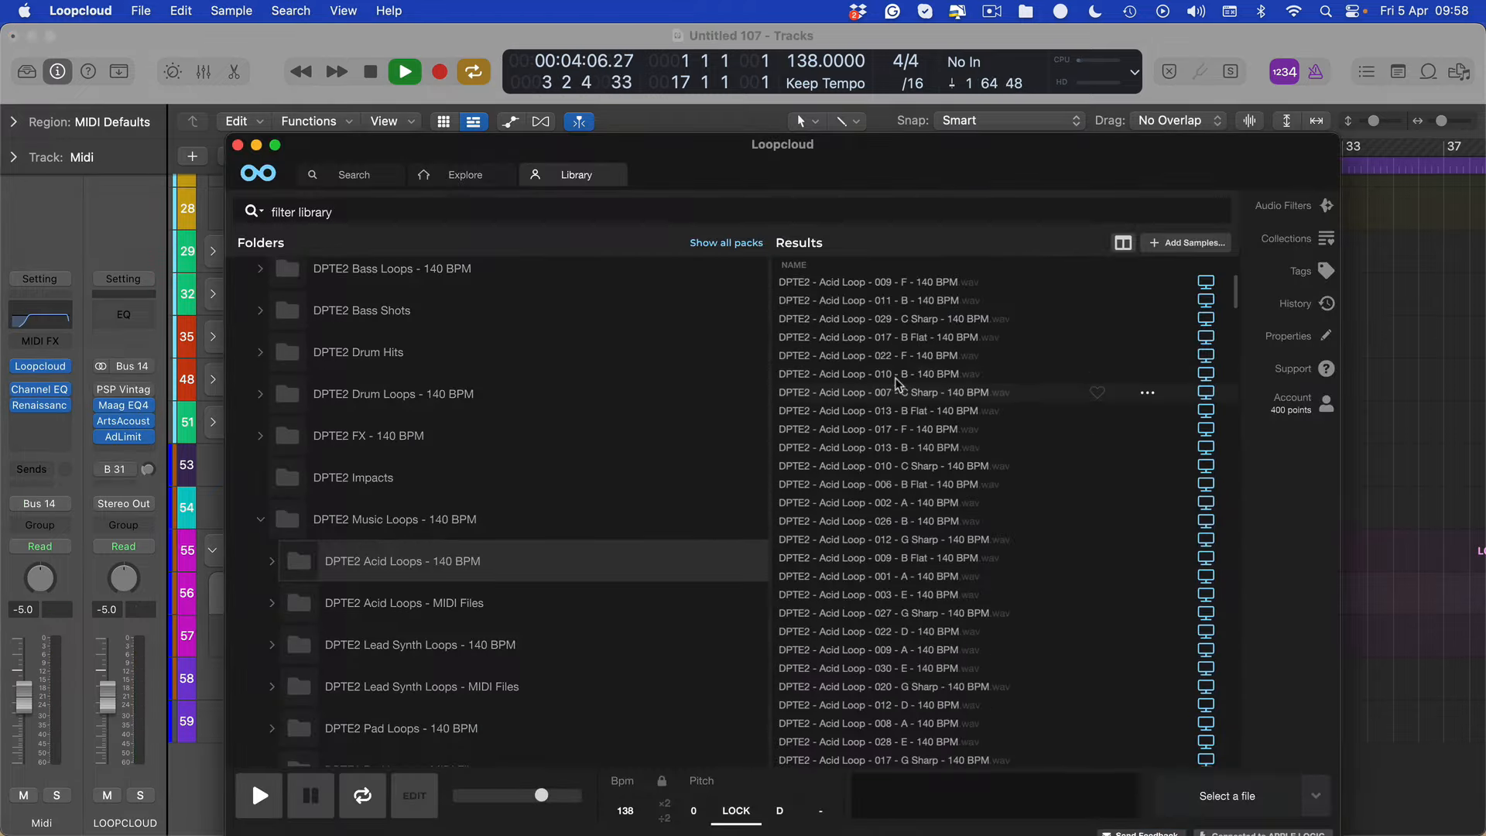
left_click(903, 284)
left_click_drag(583, 143, 510, 90)
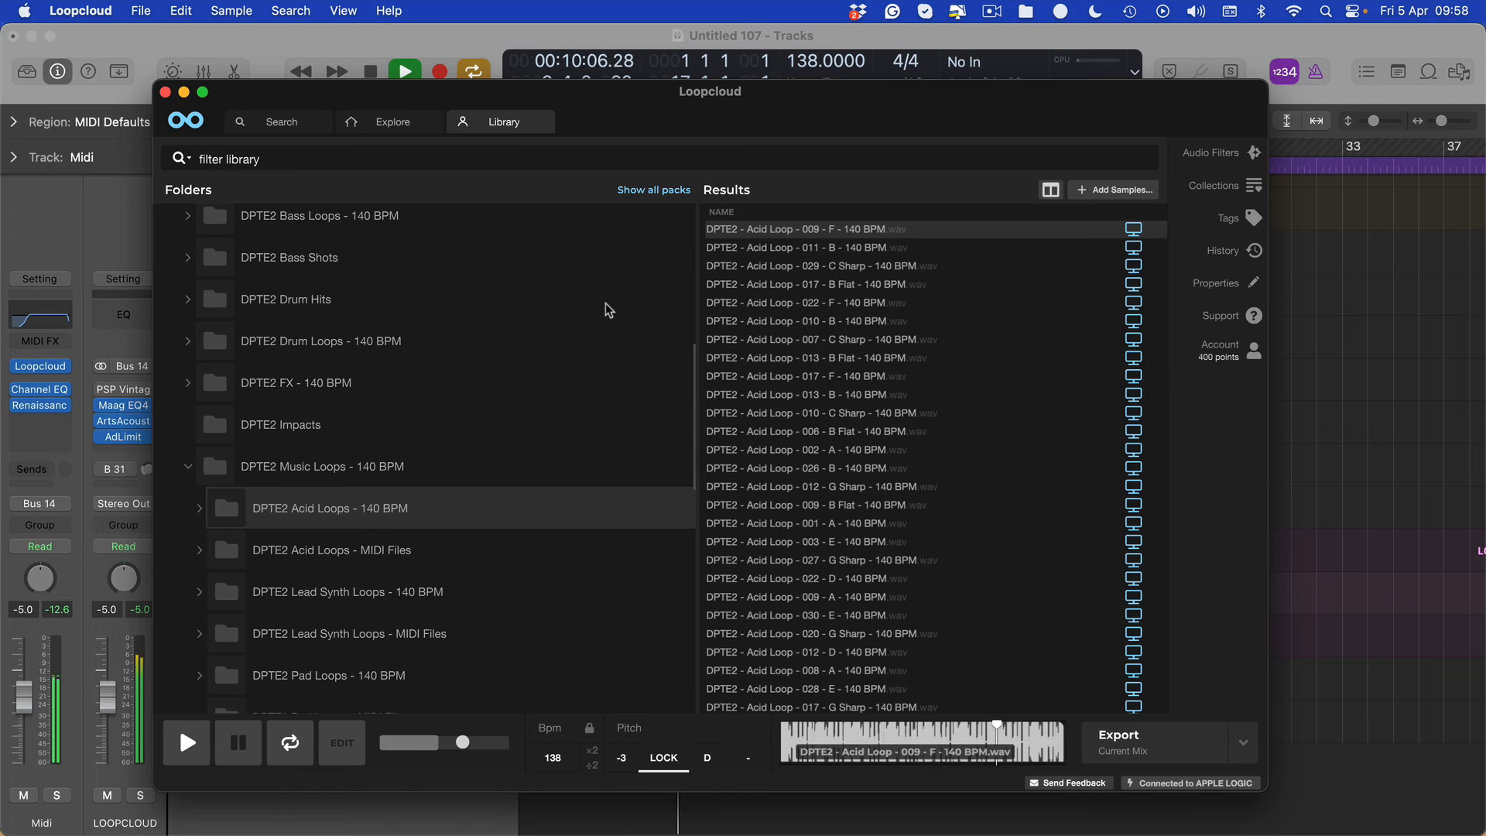
Back in Logic Pro, adjust the Renaissance Axx compressor on the Midi track and hide the open plug-in windows
left_click(124, 462)
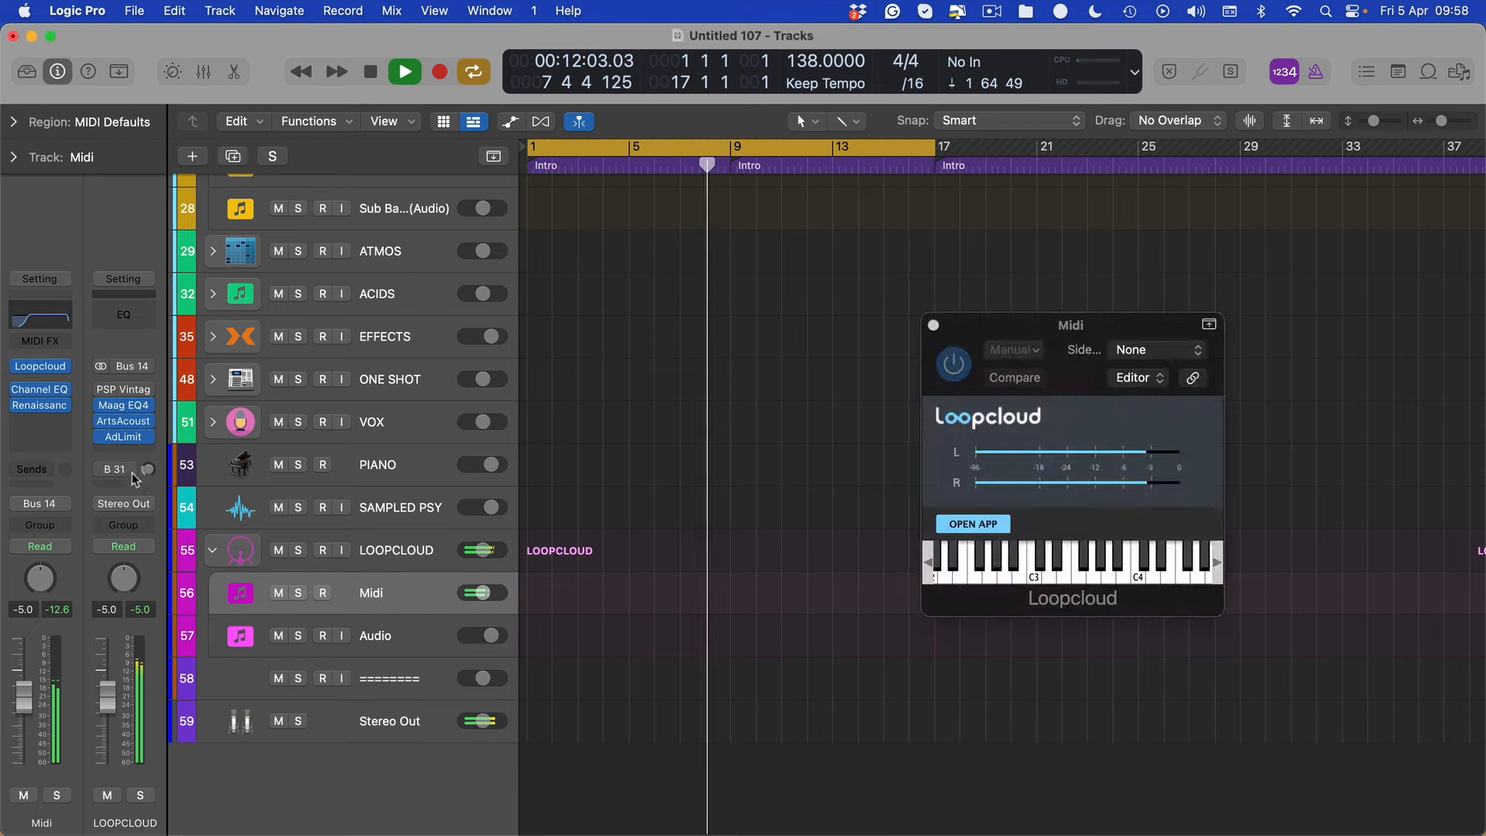
left_click(40, 406)
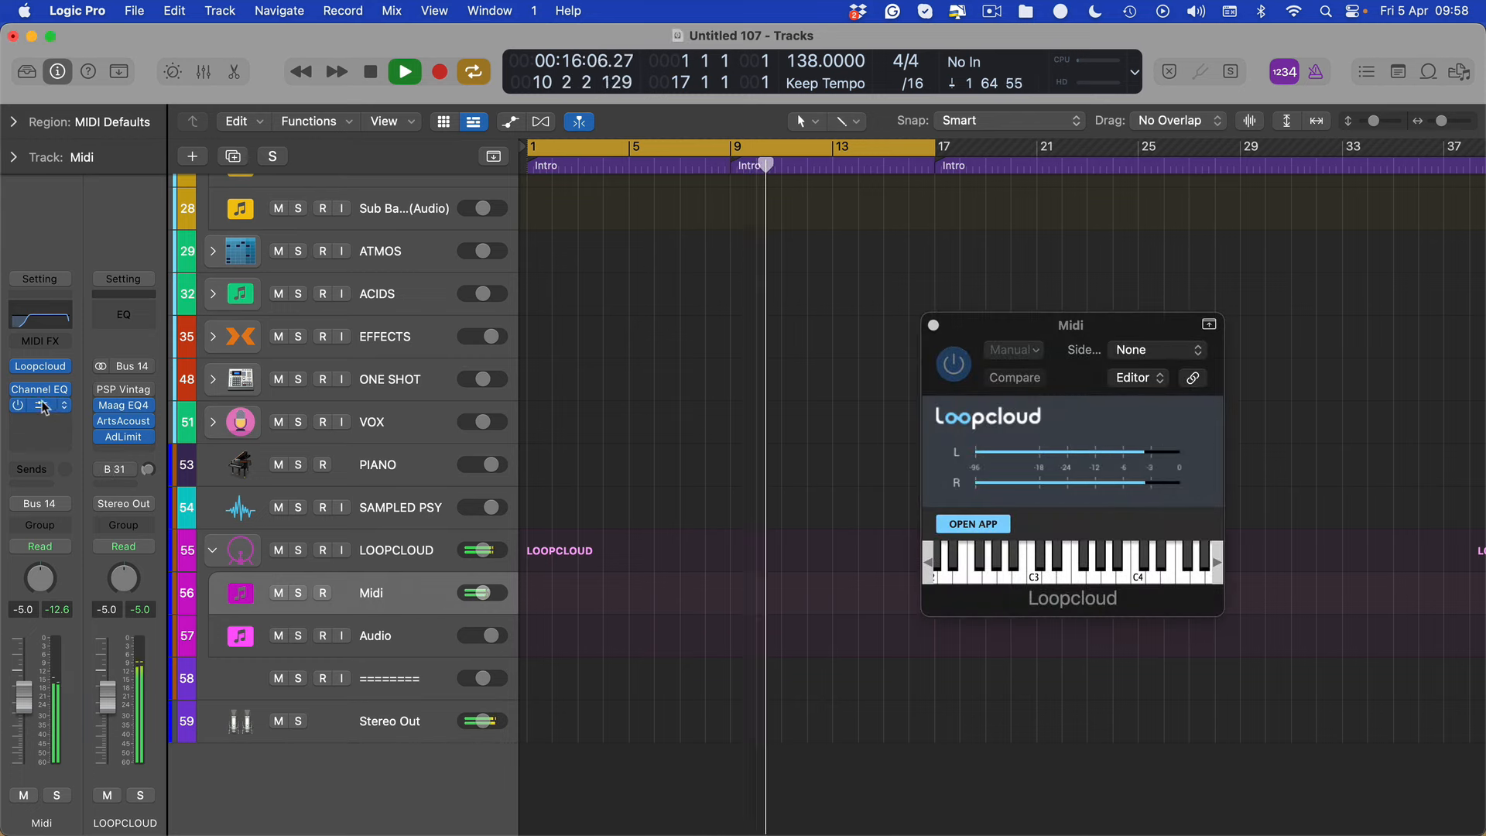
left_click(40, 406)
left_click_drag(520, 457, 520, 464)
key("v")
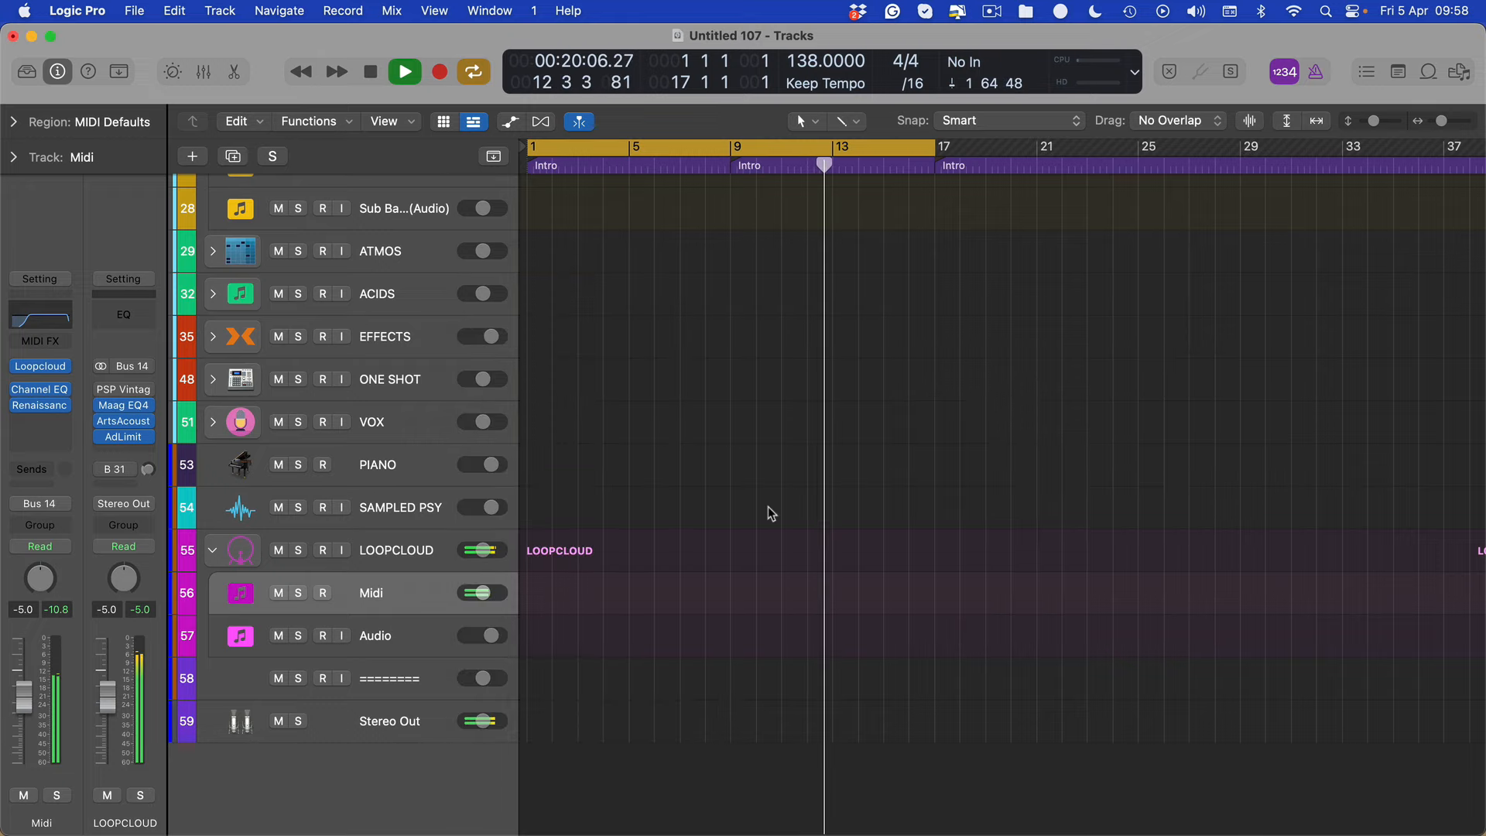
Switch to Loopcloud and audition the successive DPTE2 acid loops from 011 - B through 013 - B
key("ctrl+Up")
left_click(505, 353)
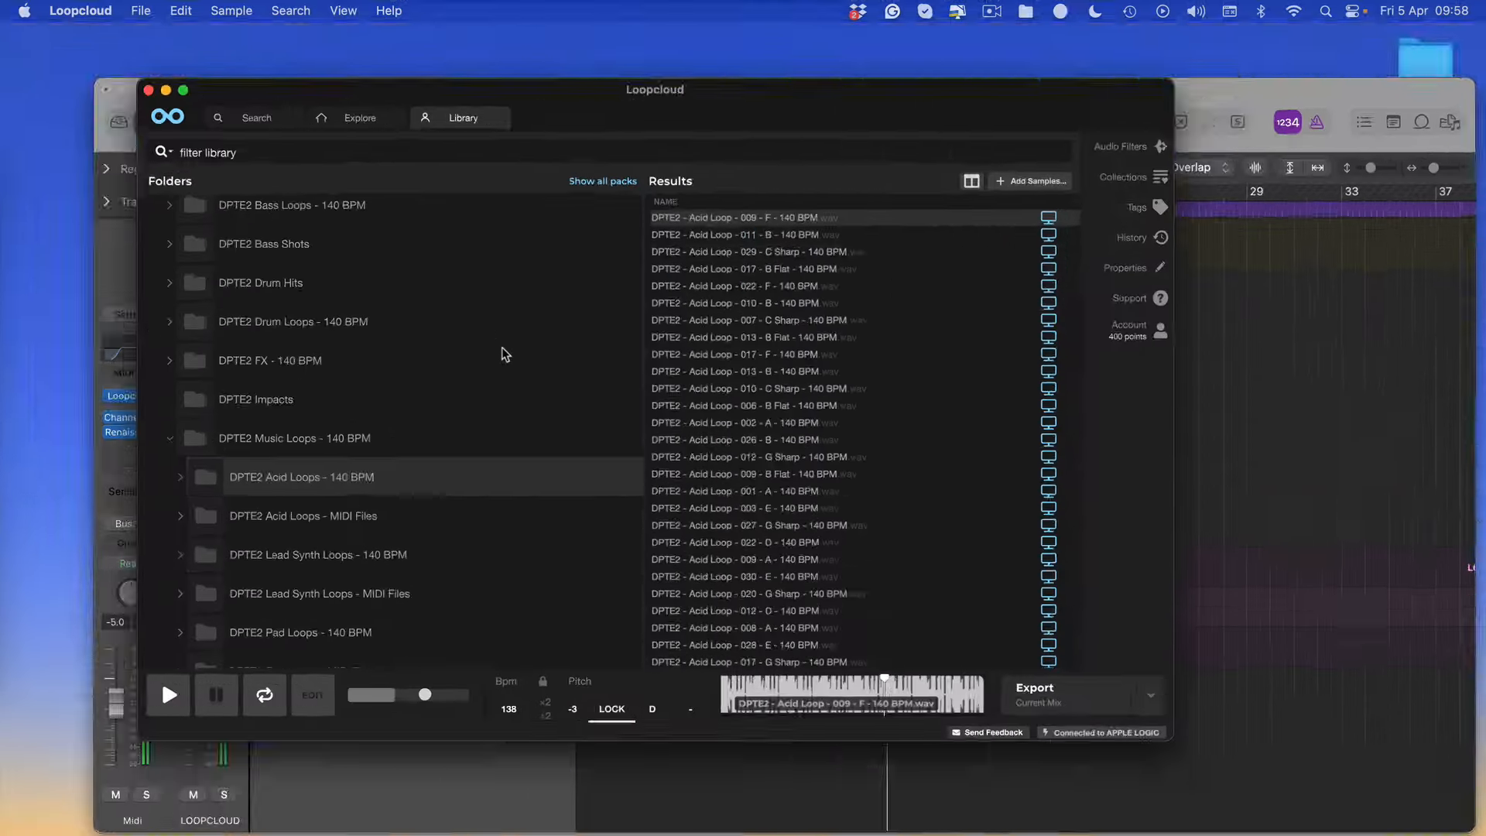
left_click(832, 248)
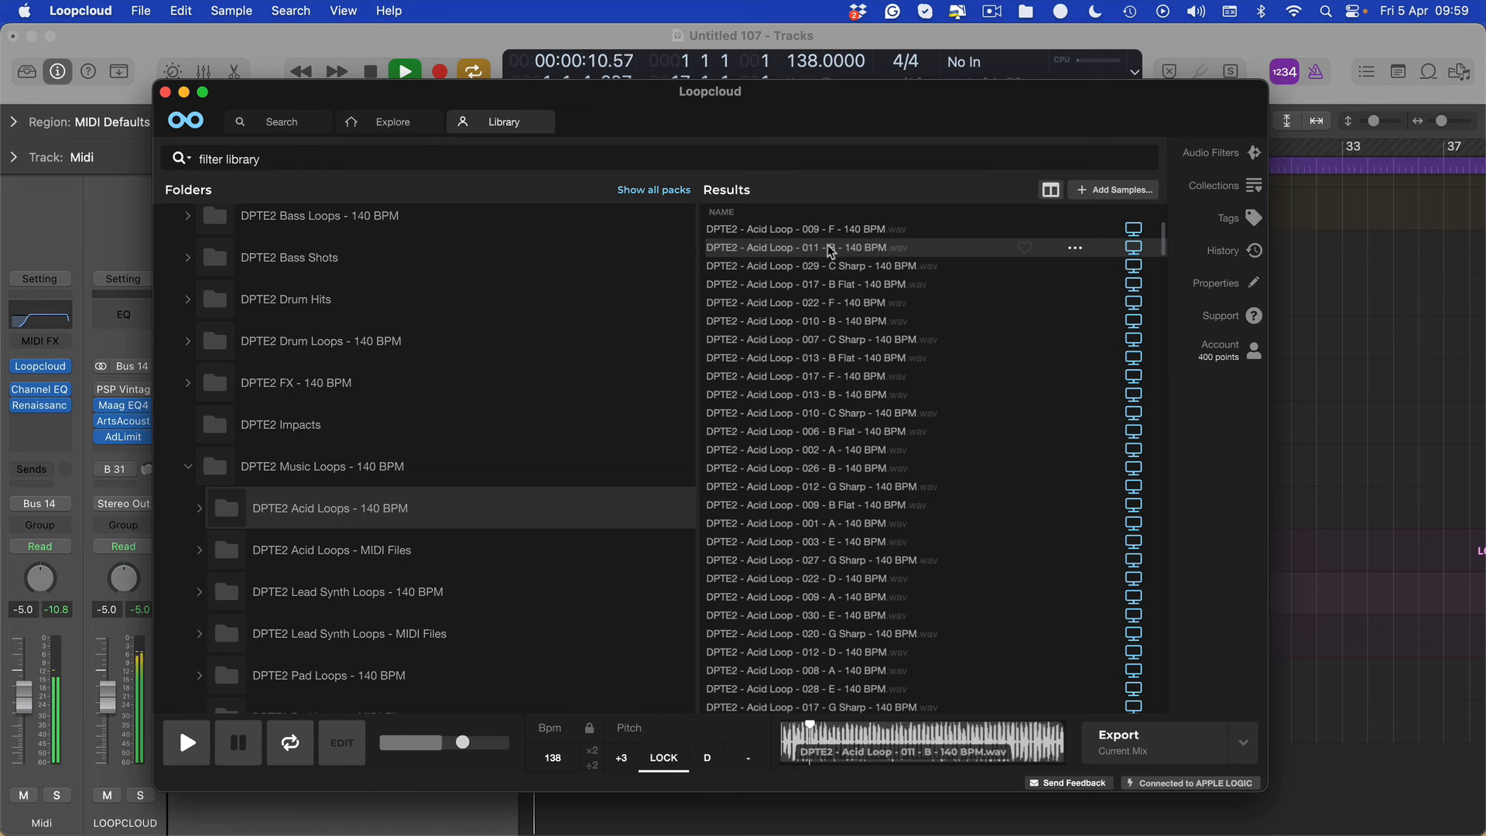
key("Down")
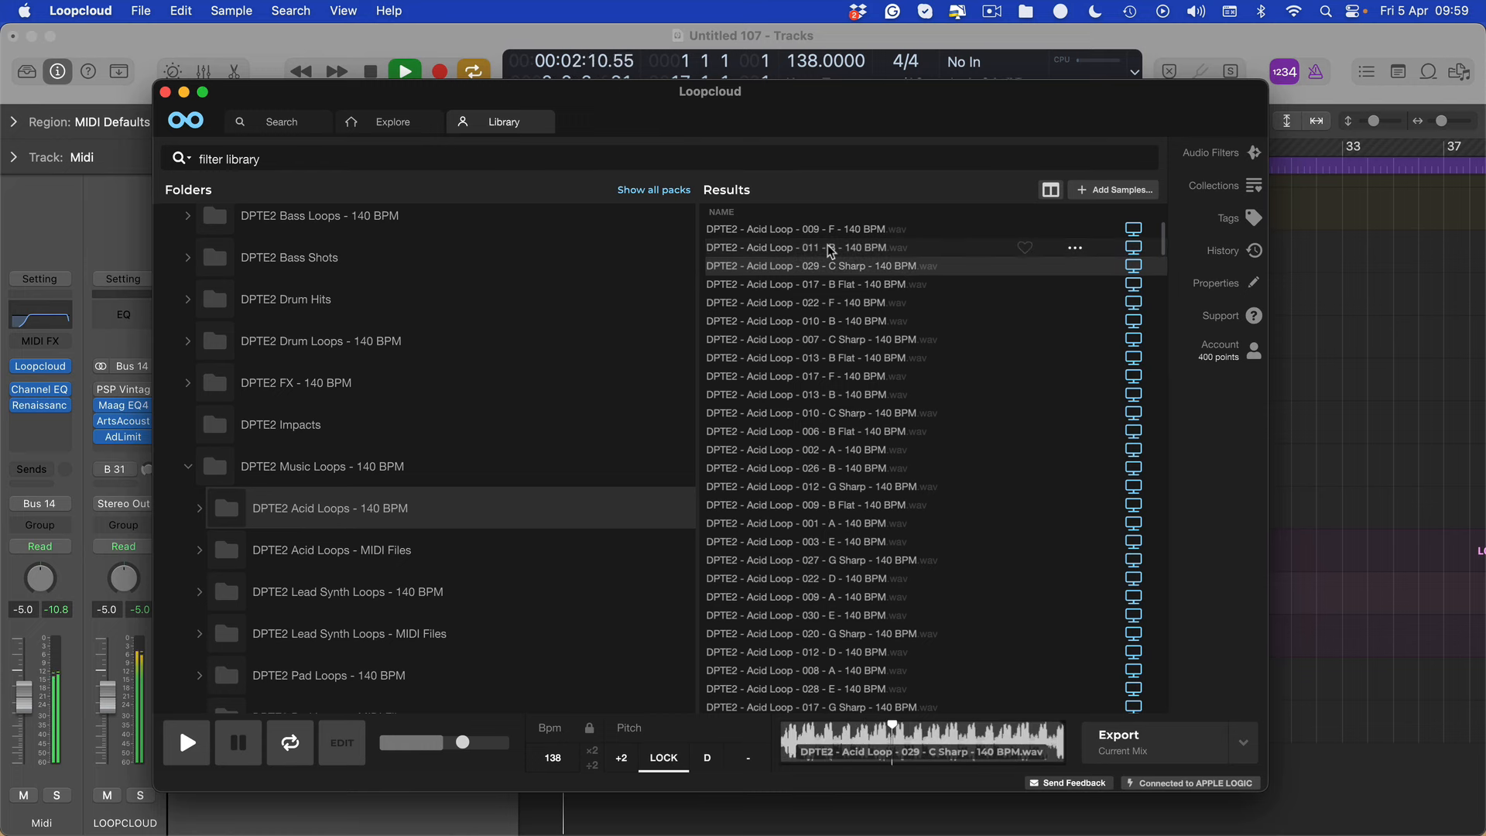
key("Down")
key("Down")
key("Down")
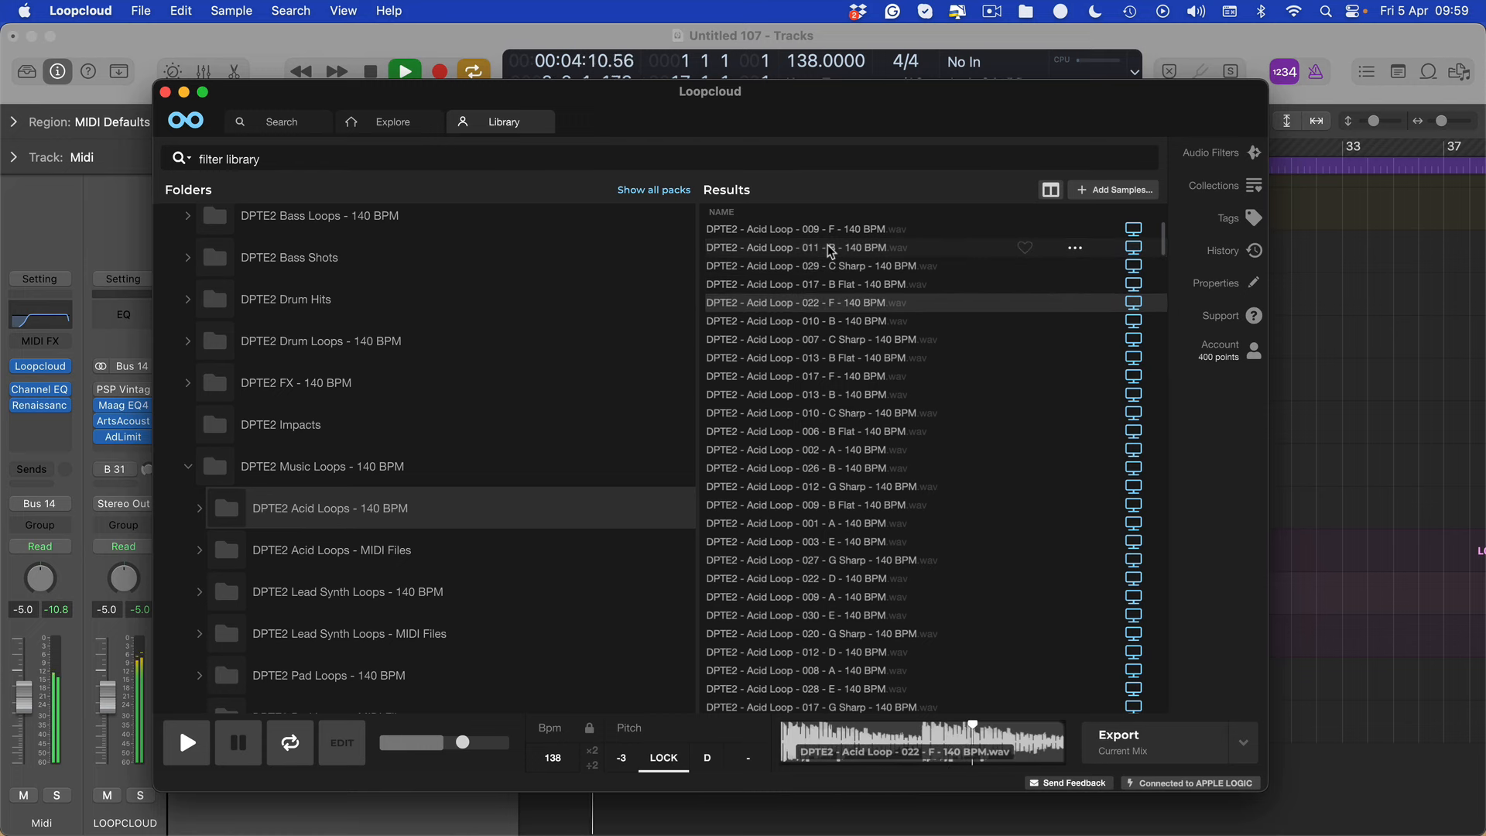
key("Down")
key("Down")
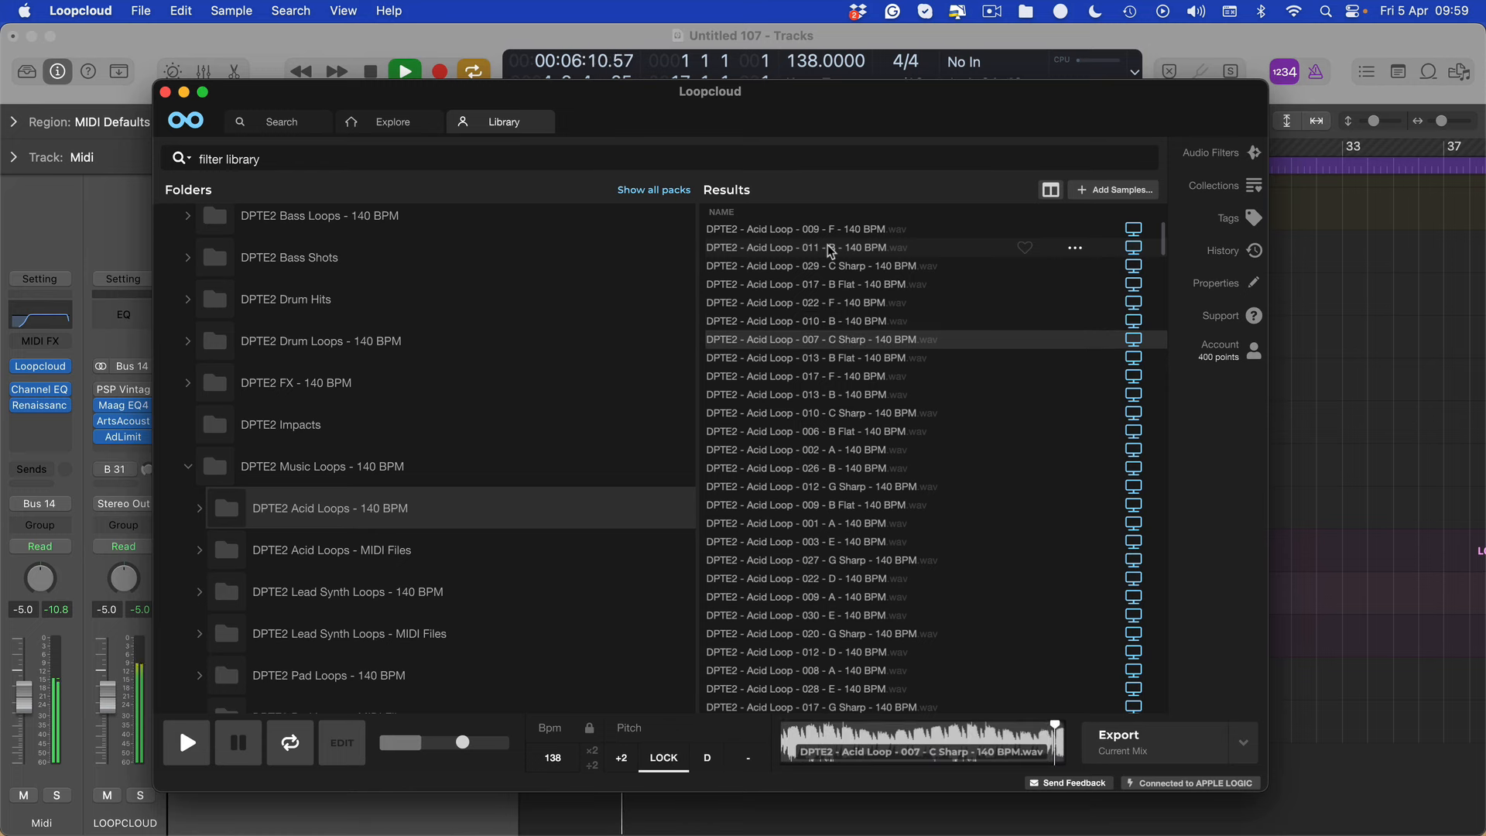
key("Down")
key("Down")
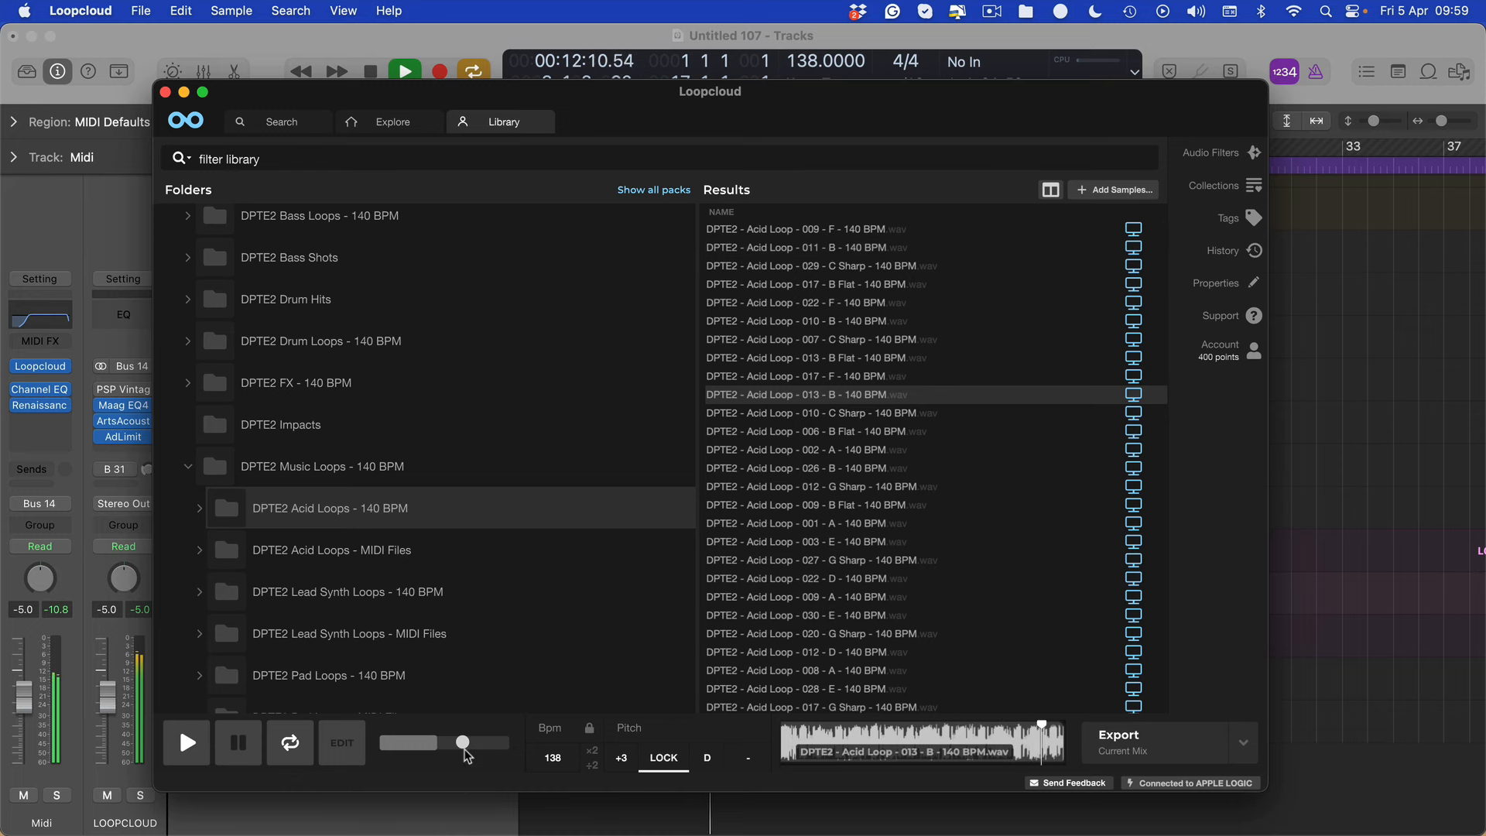
Lower Loopcloud's preview volume to -3.8 dB and audition the successive DPTE2 acid loops from 010 - C Sharp through 026 - B
left_click_drag(463, 746, 453, 746)
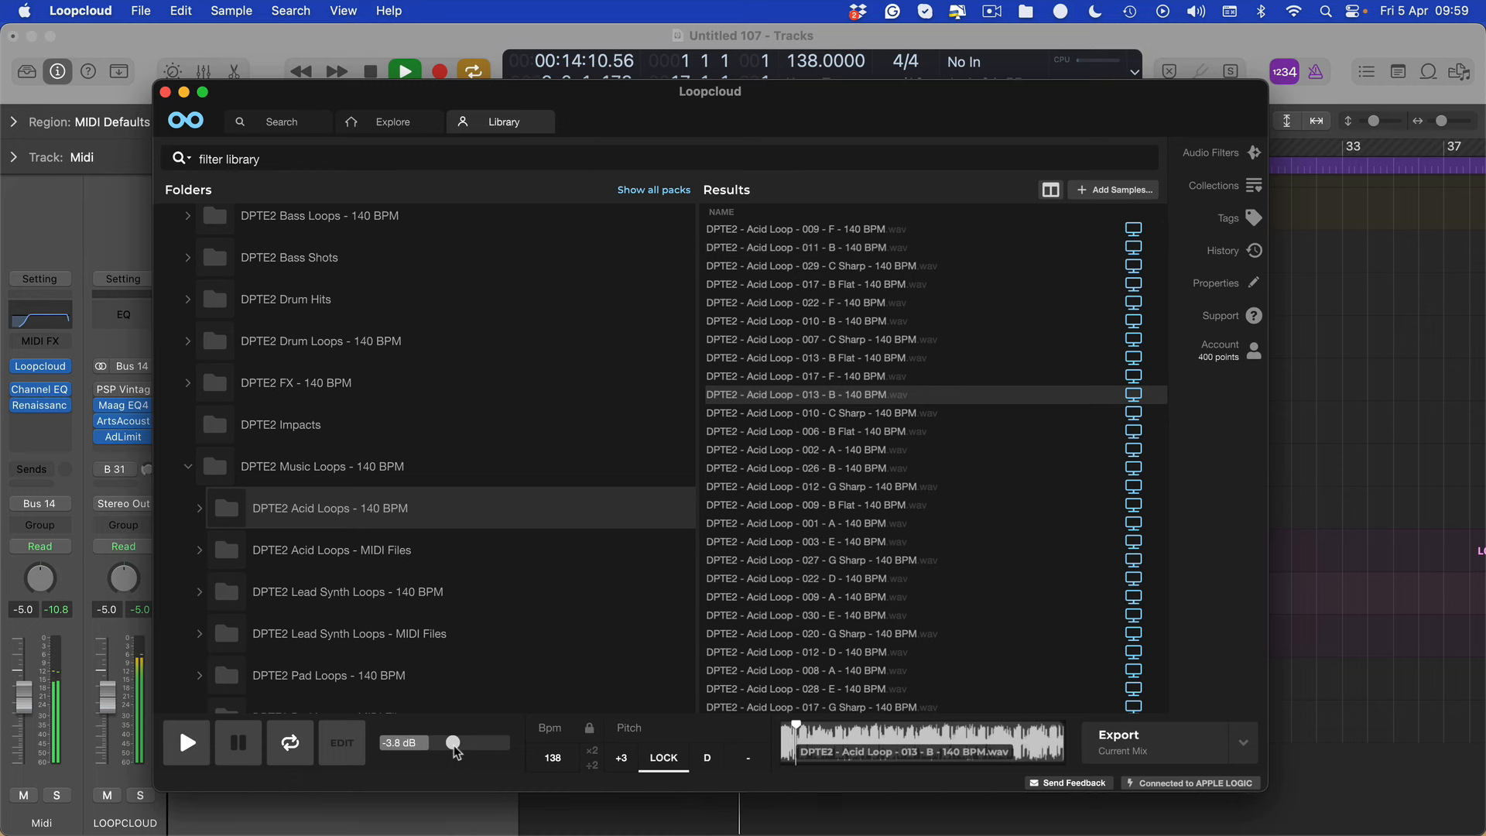
key("Down")
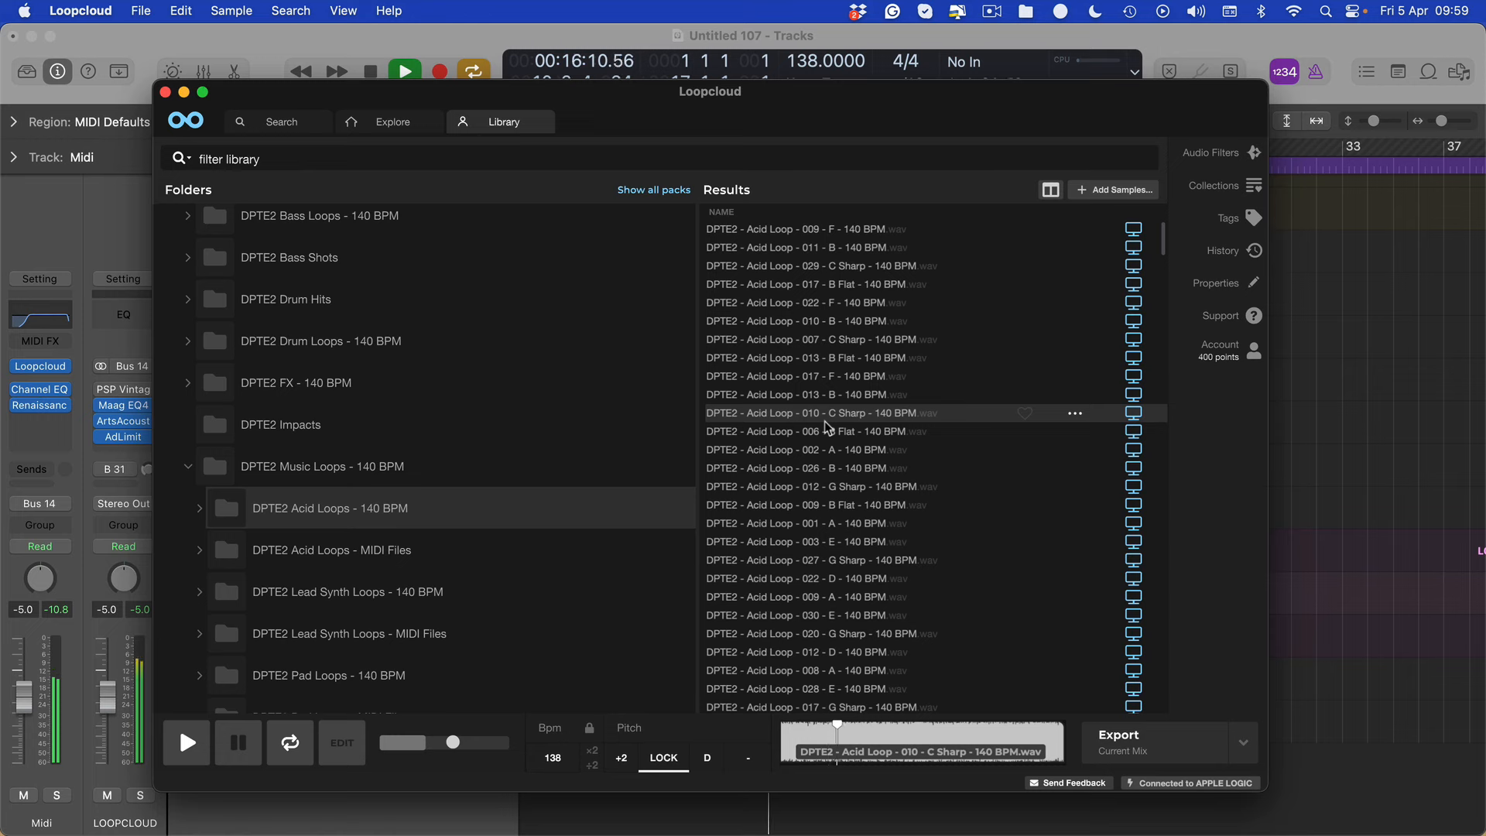
key("Down")
key("Down")
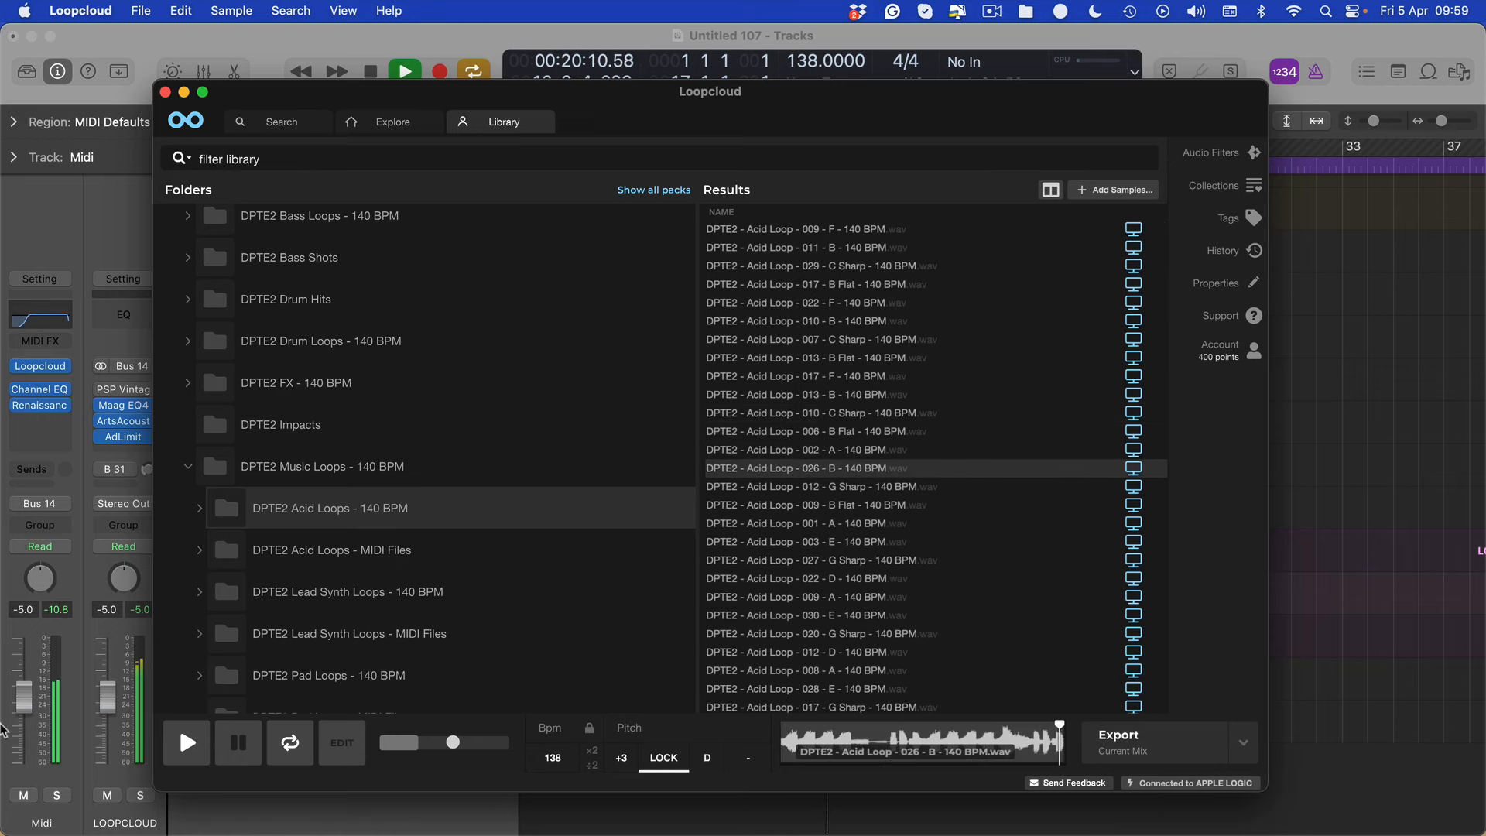
Switch to Logic Pro and set the Midi track's volume to -4.5 dB with the plug-in windows hidden
left_click(62, 759)
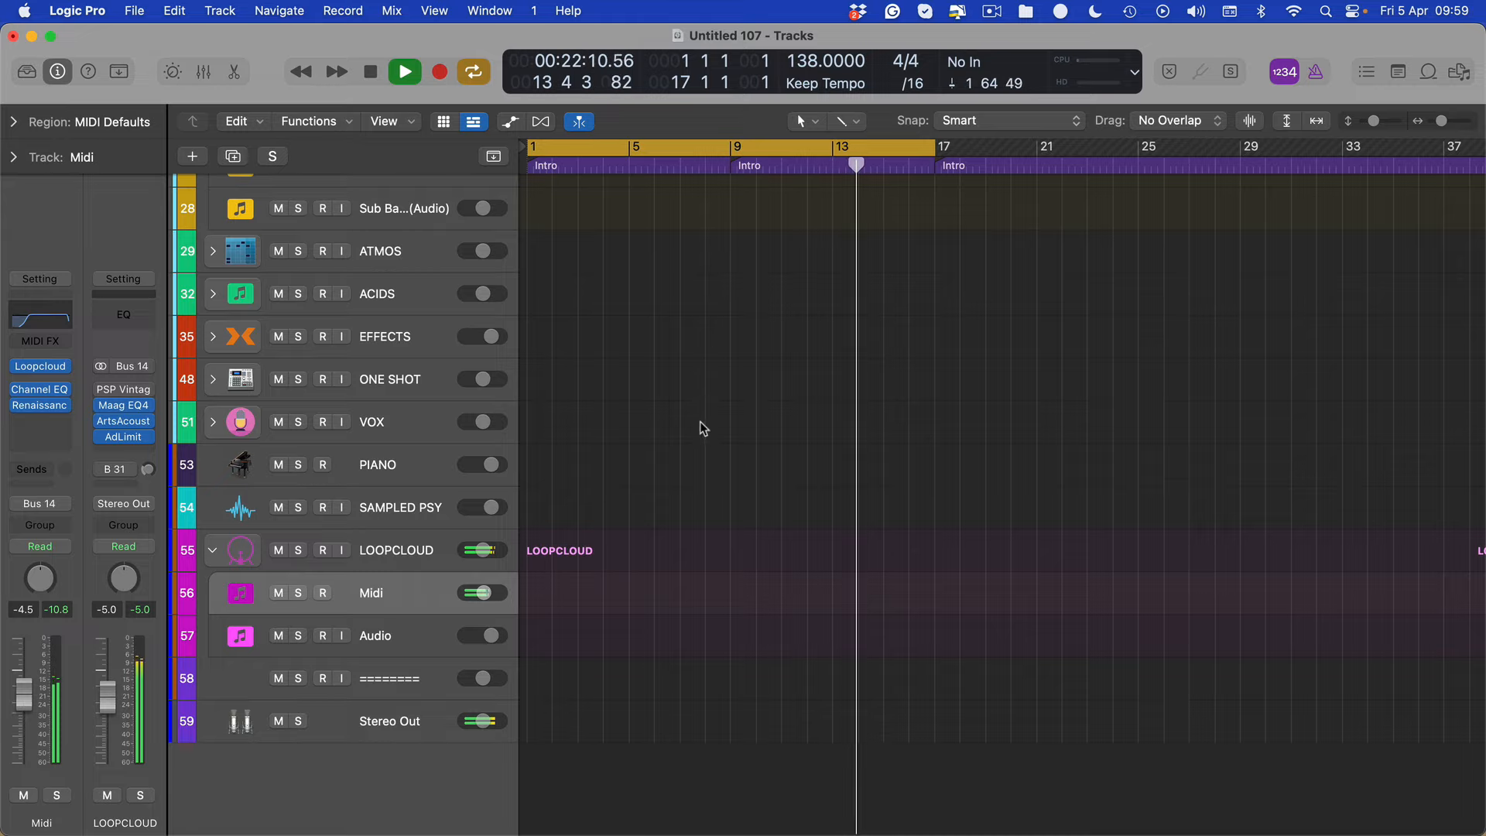
key("v")
key("v")
Return to Loopcloud and audition the successive DPTE2 acid loops from 012 - G Sharp through 001 - A
key("ctrl+Up")
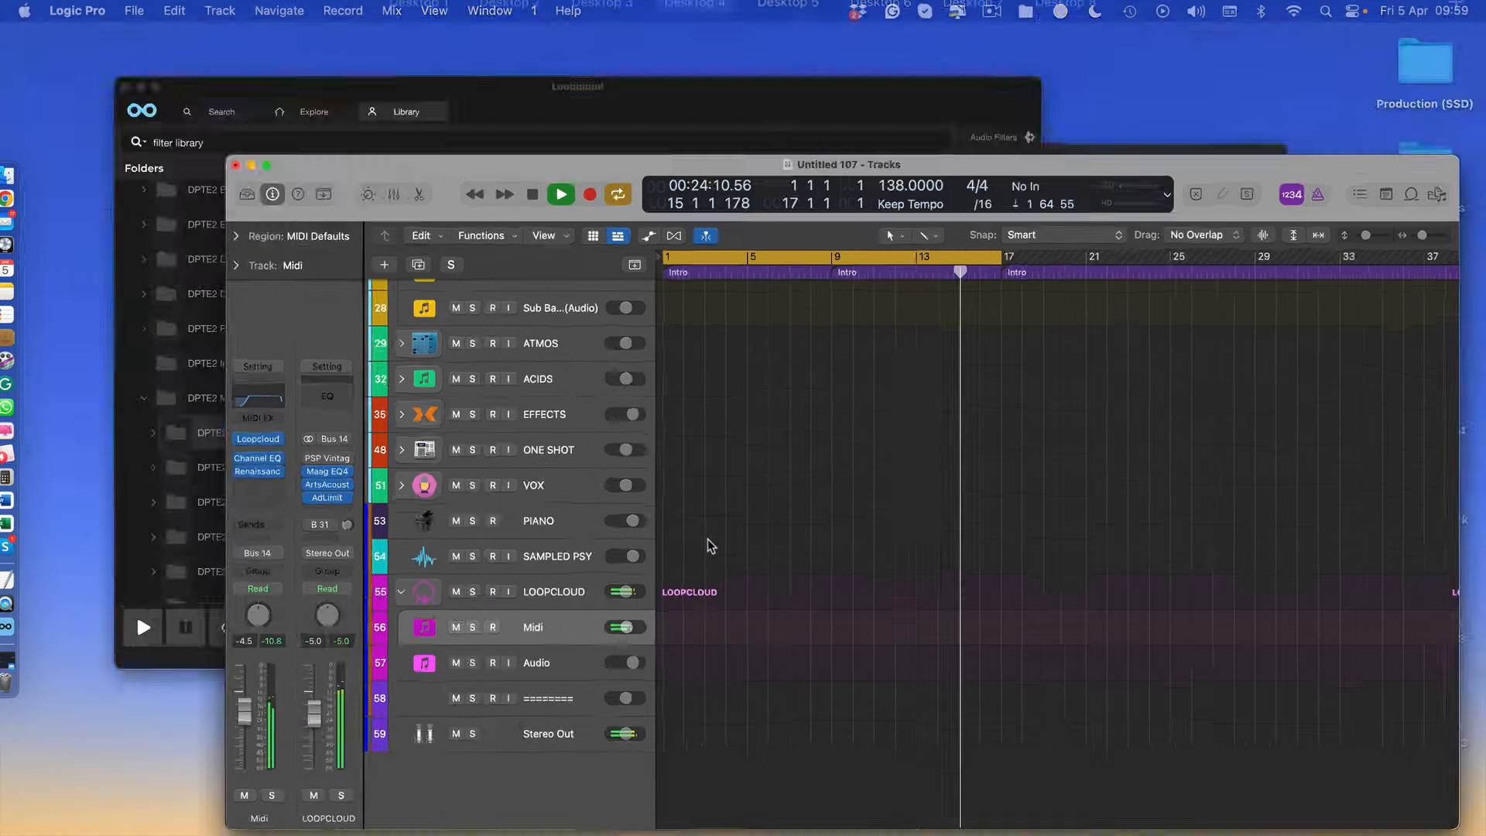
left_click(558, 302)
left_click(817, 487)
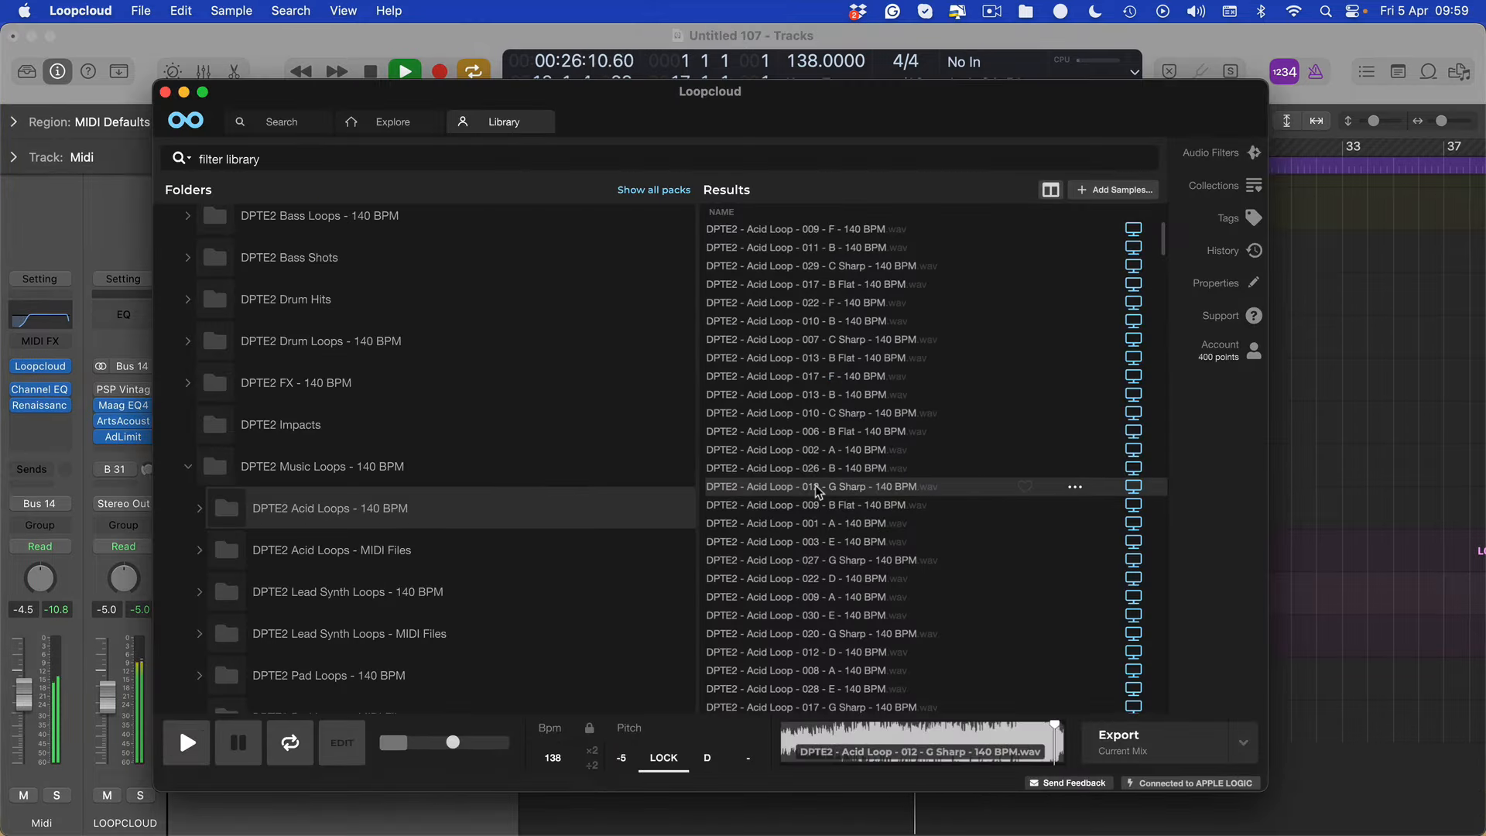
key("Down")
key("Down")
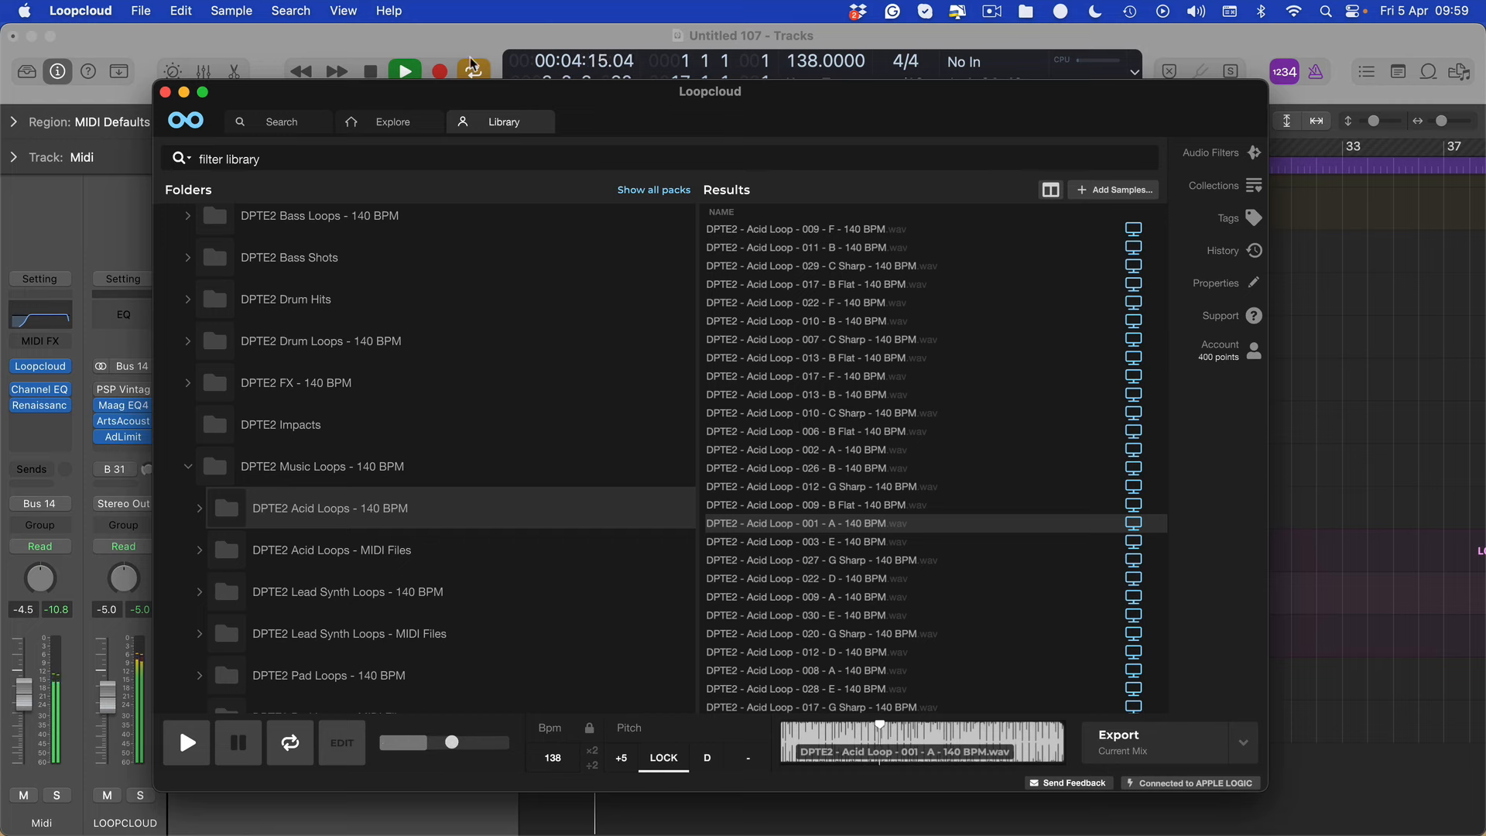
Stop playback in Logic Pro and bring Loopcloud back to the front with Acid Loop - 001 - A loaded
left_click(1313, 432)
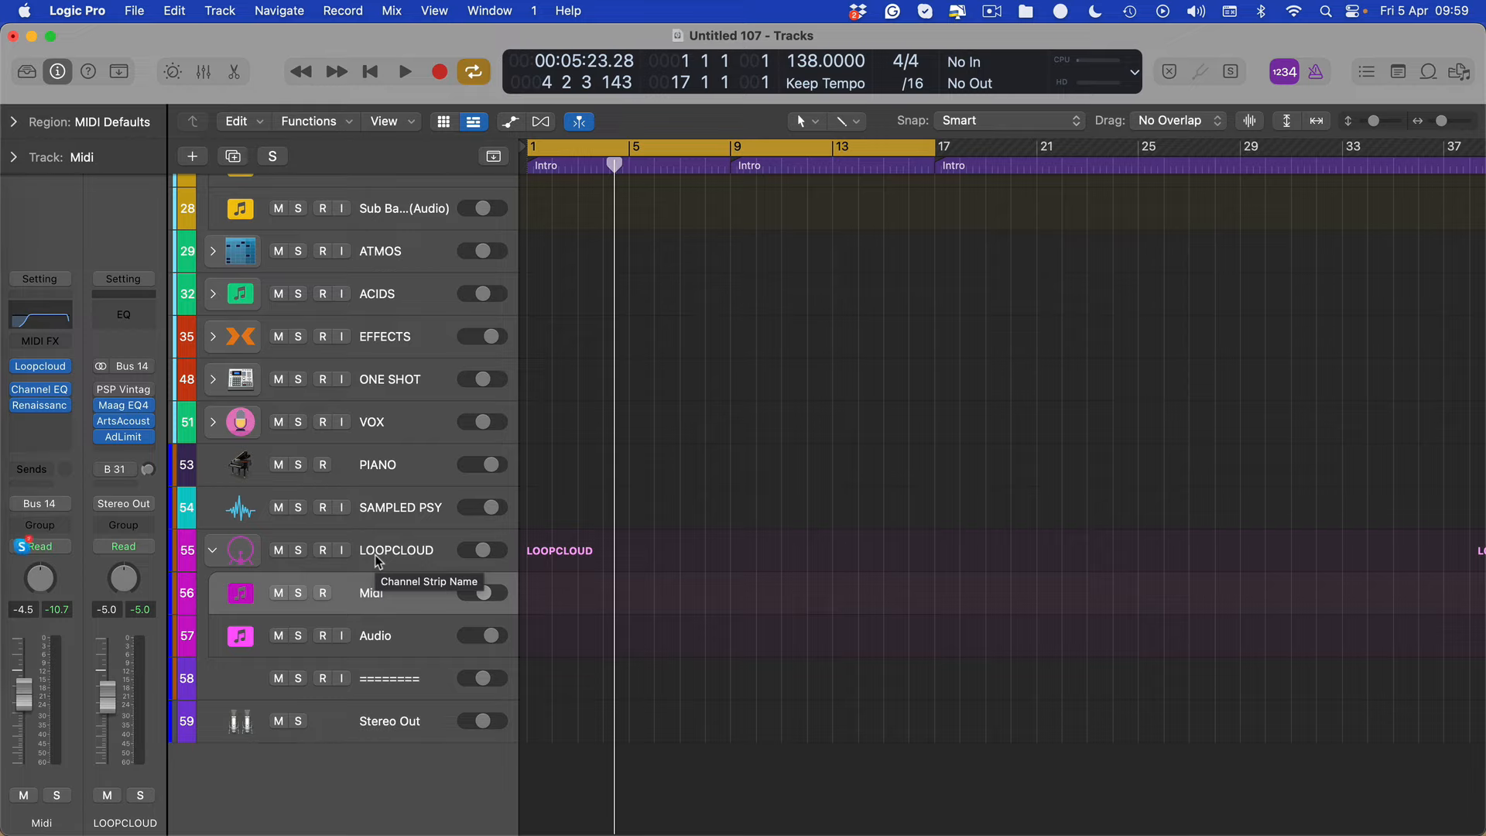
key("ctrl+Up")
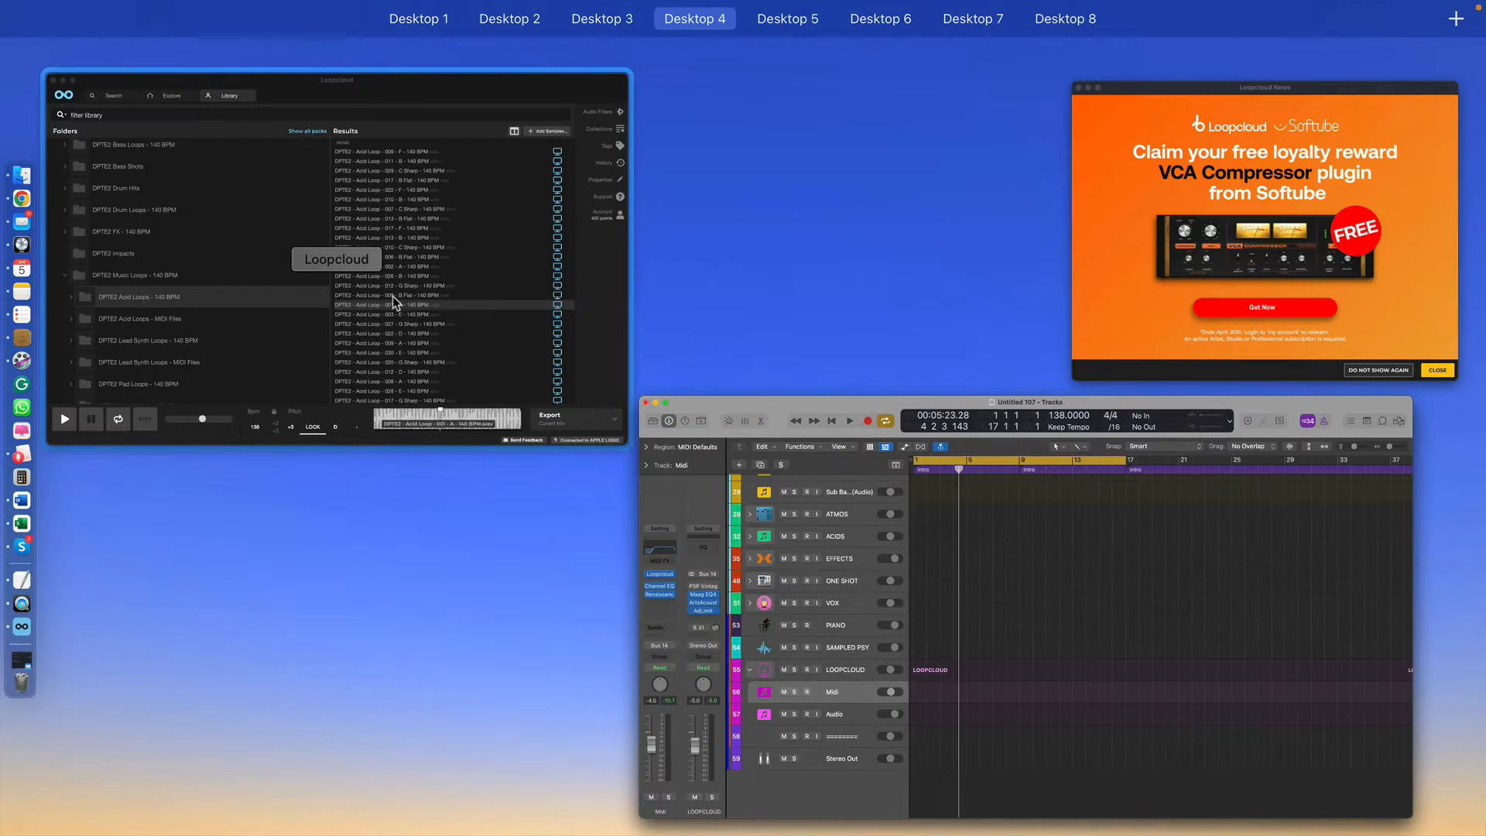
left_click(394, 297)
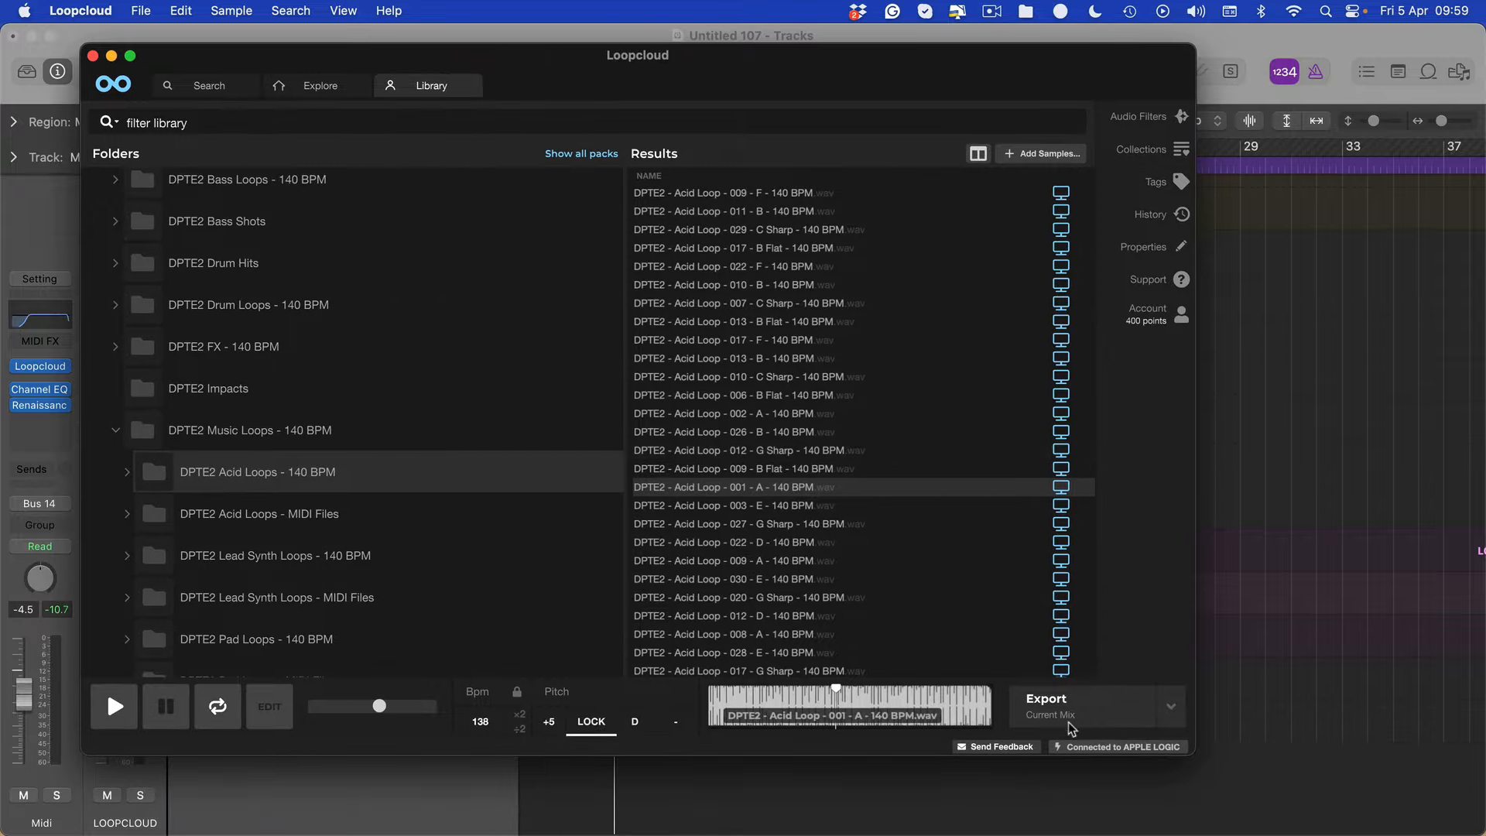
left_click(1068, 720)
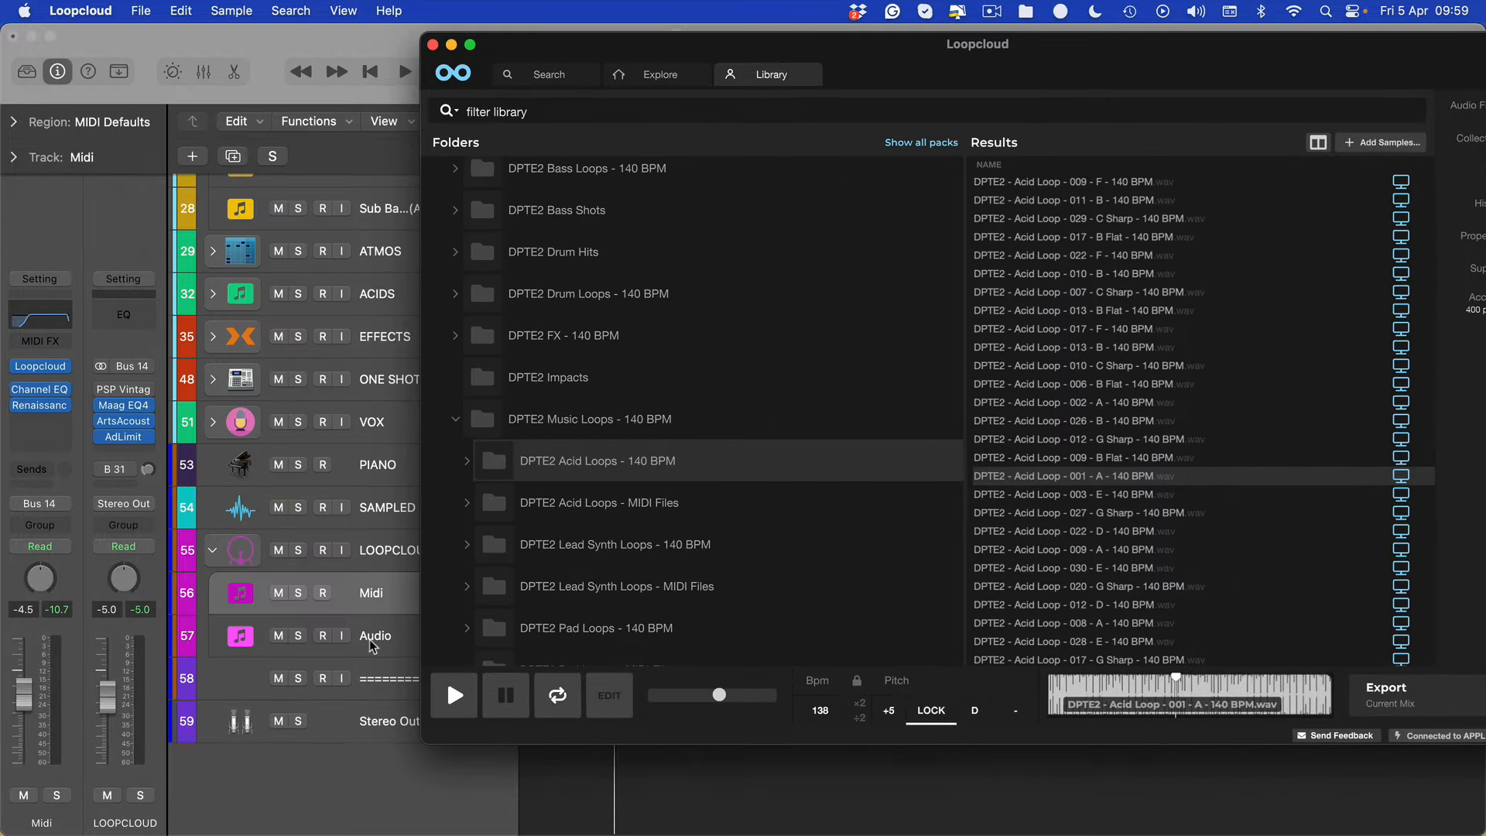
In Logic Pro, move the Renaissance Axx compressor from the Midi track to the LOOPCLOUD channel strip, between ArtsAcoustic Reverb and the Adaptive Limiter
left_click(369, 639)
left_click(370, 610)
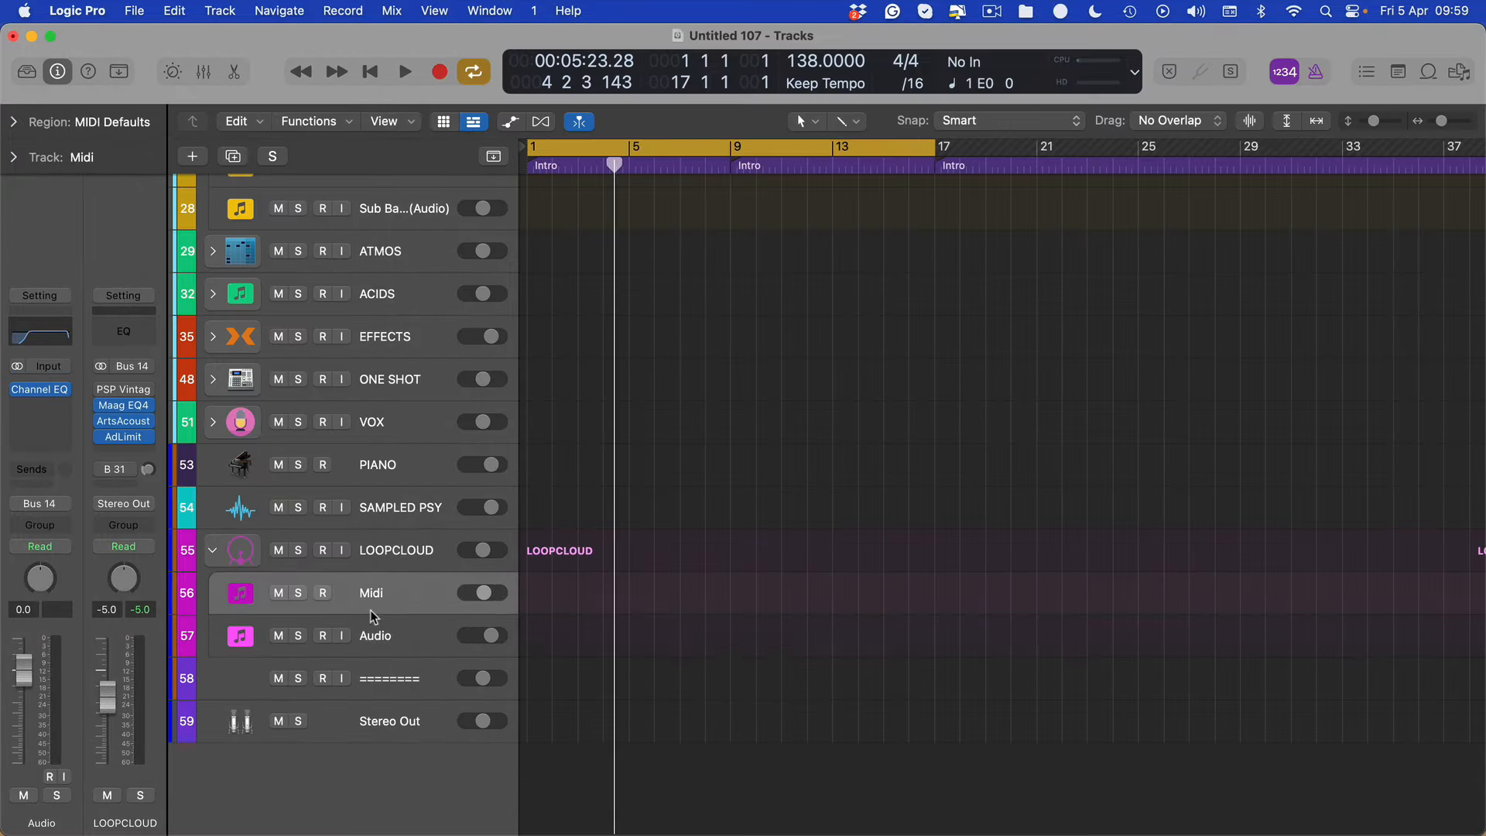
left_click(373, 623)
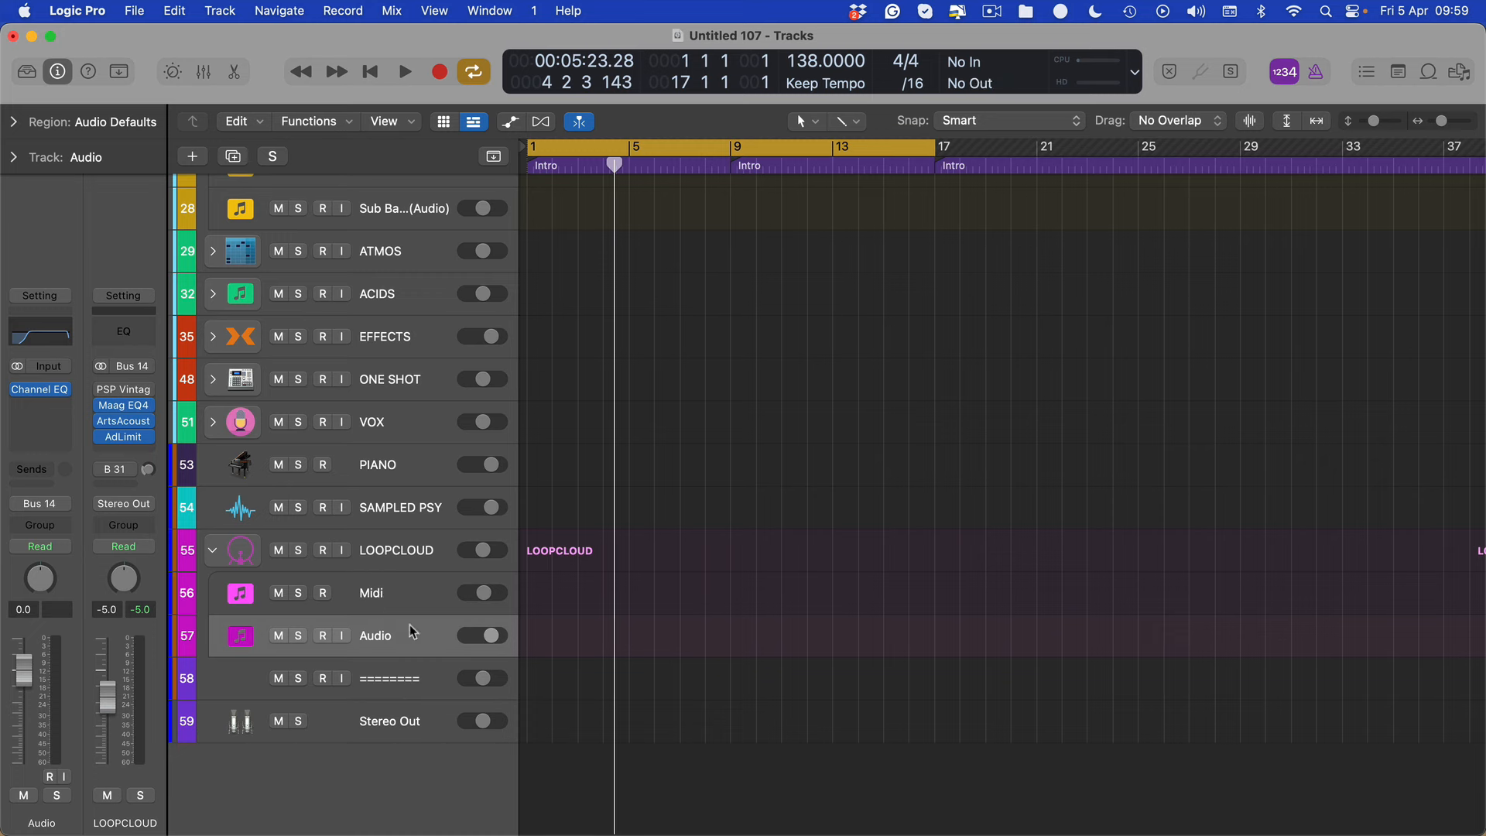
left_click(398, 600)
left_click(393, 628)
left_click(391, 607)
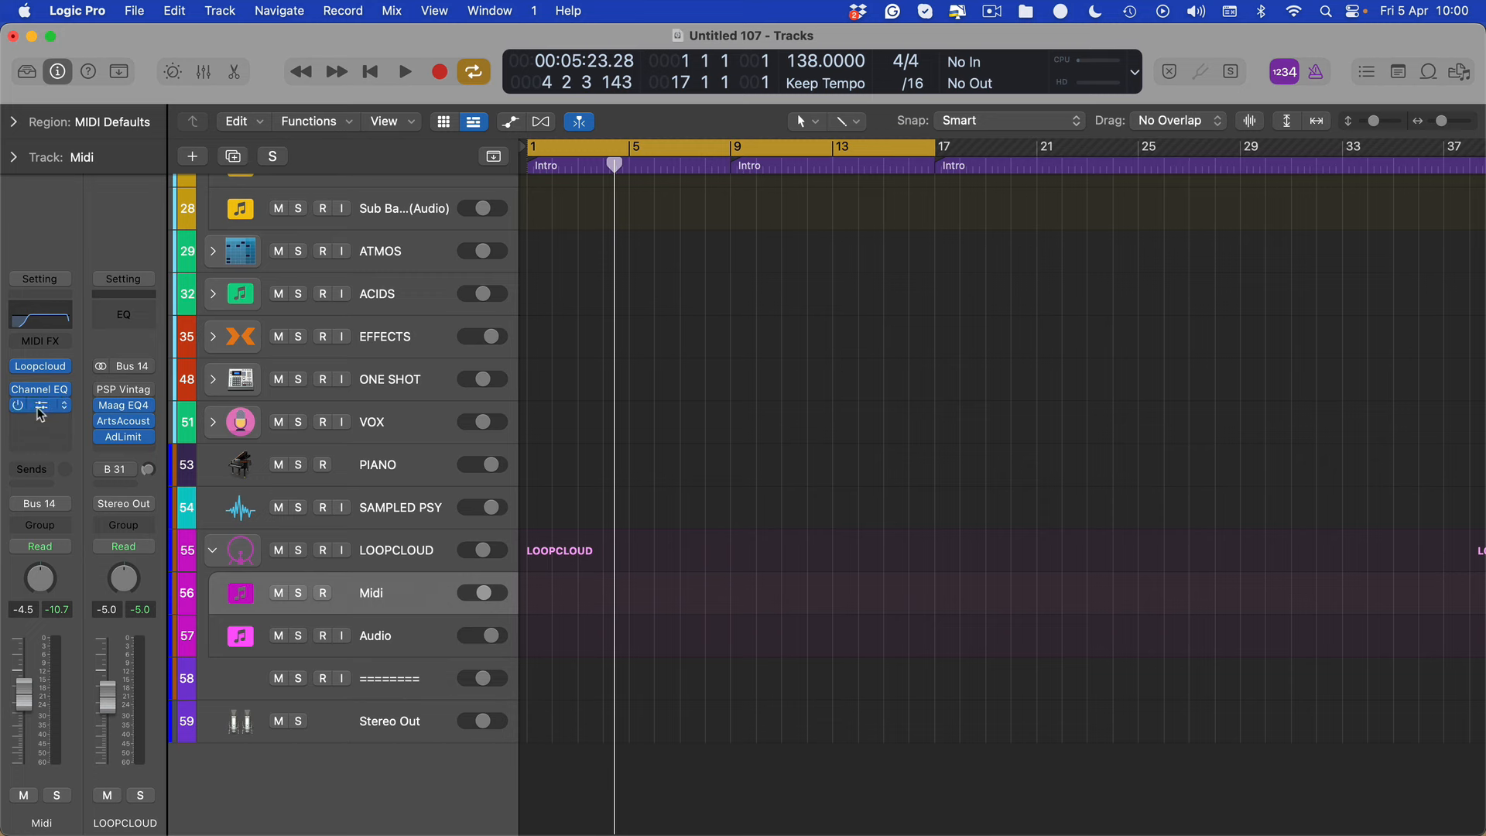
left_click_drag(37, 408, 121, 432)
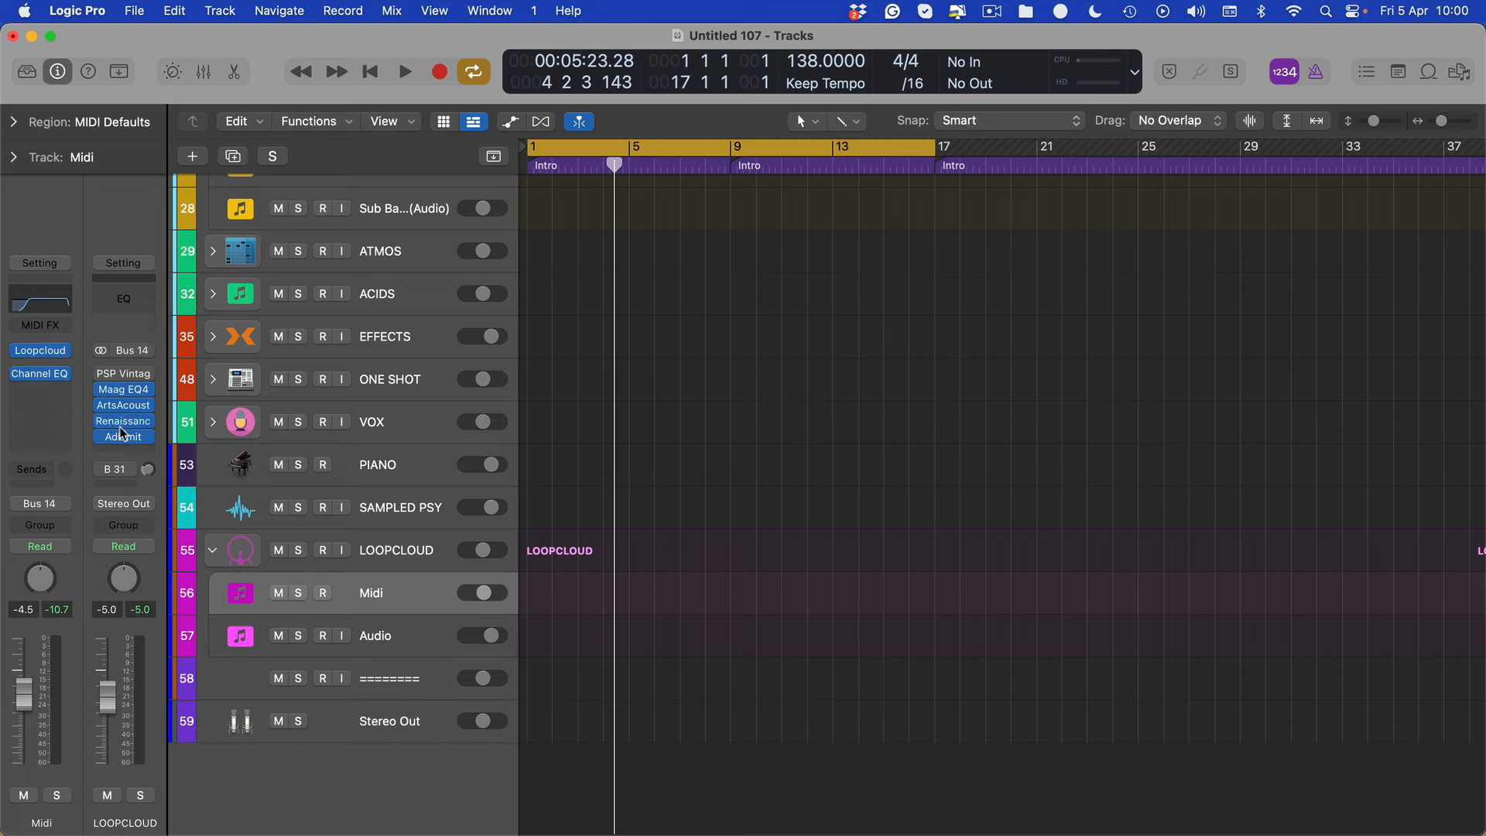
Select the Audio track under LOOPCLOUD and export DPTE2 - Acid Loop - 001 - A from Loopcloud onto it at bar 1
left_click(429, 631)
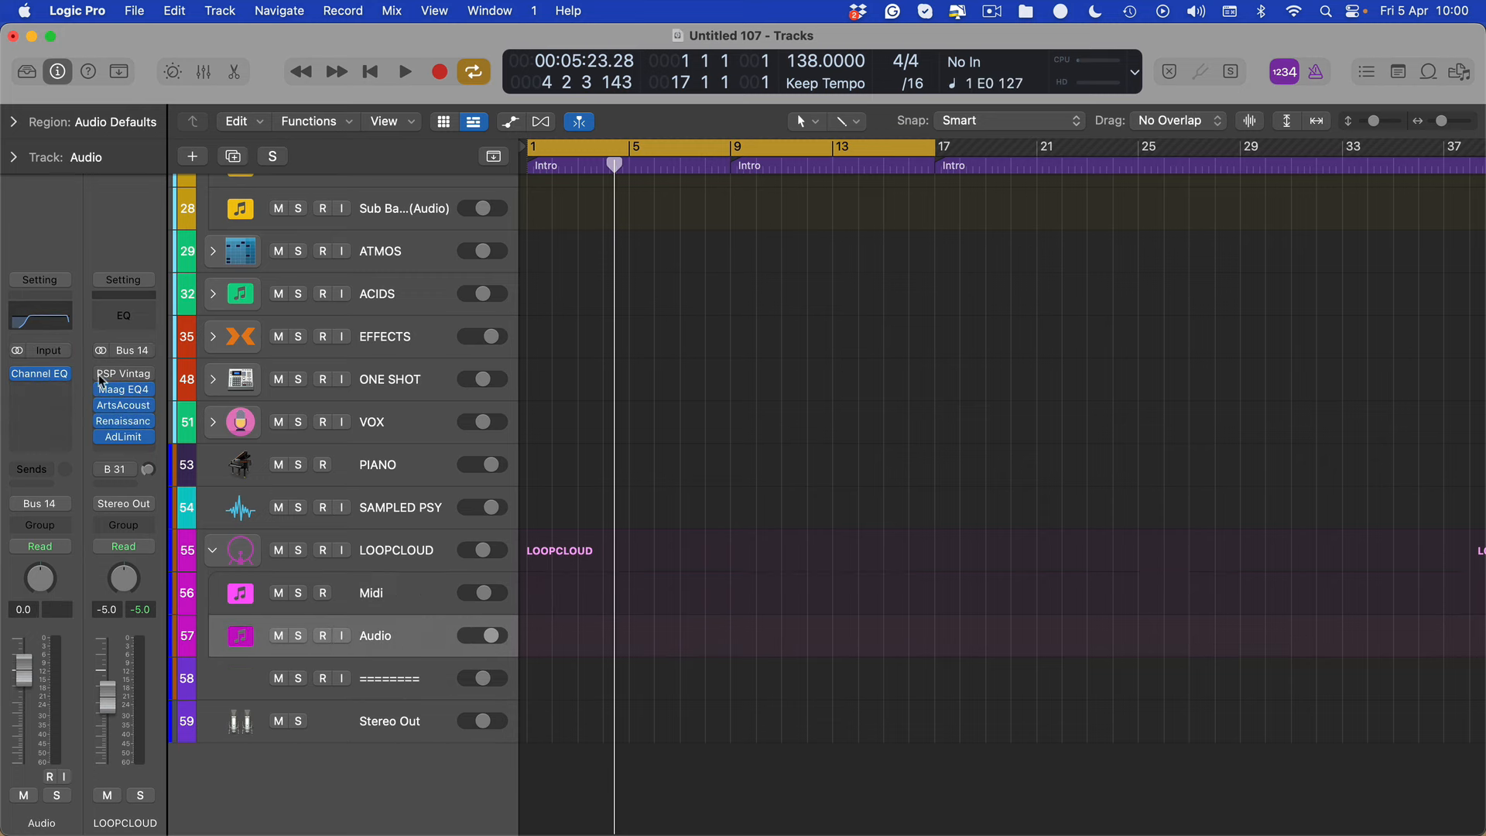
key("ctrl+Up")
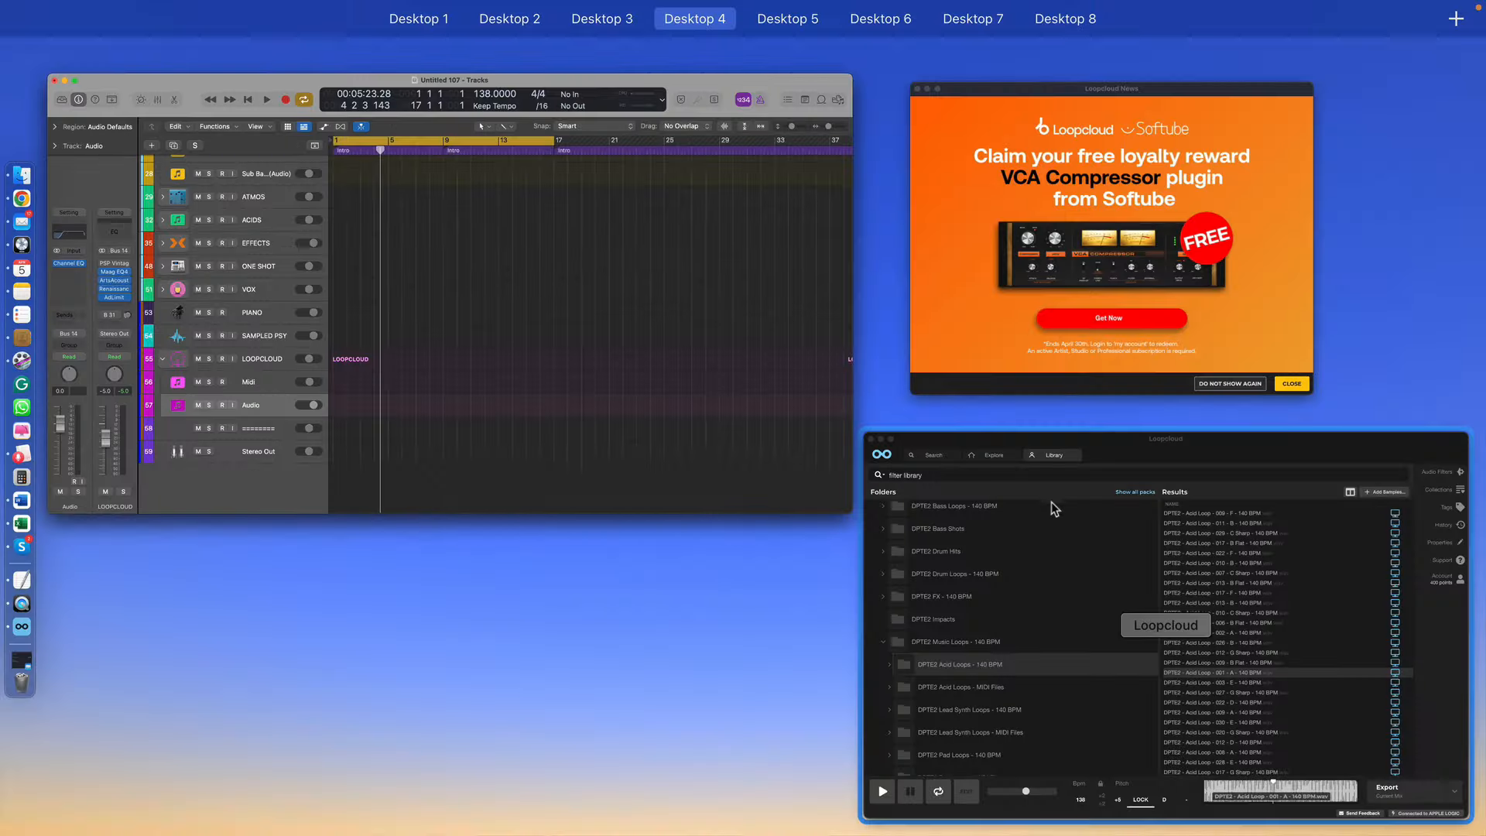
left_click(1053, 507)
left_click_drag(672, 45, 257, 23)
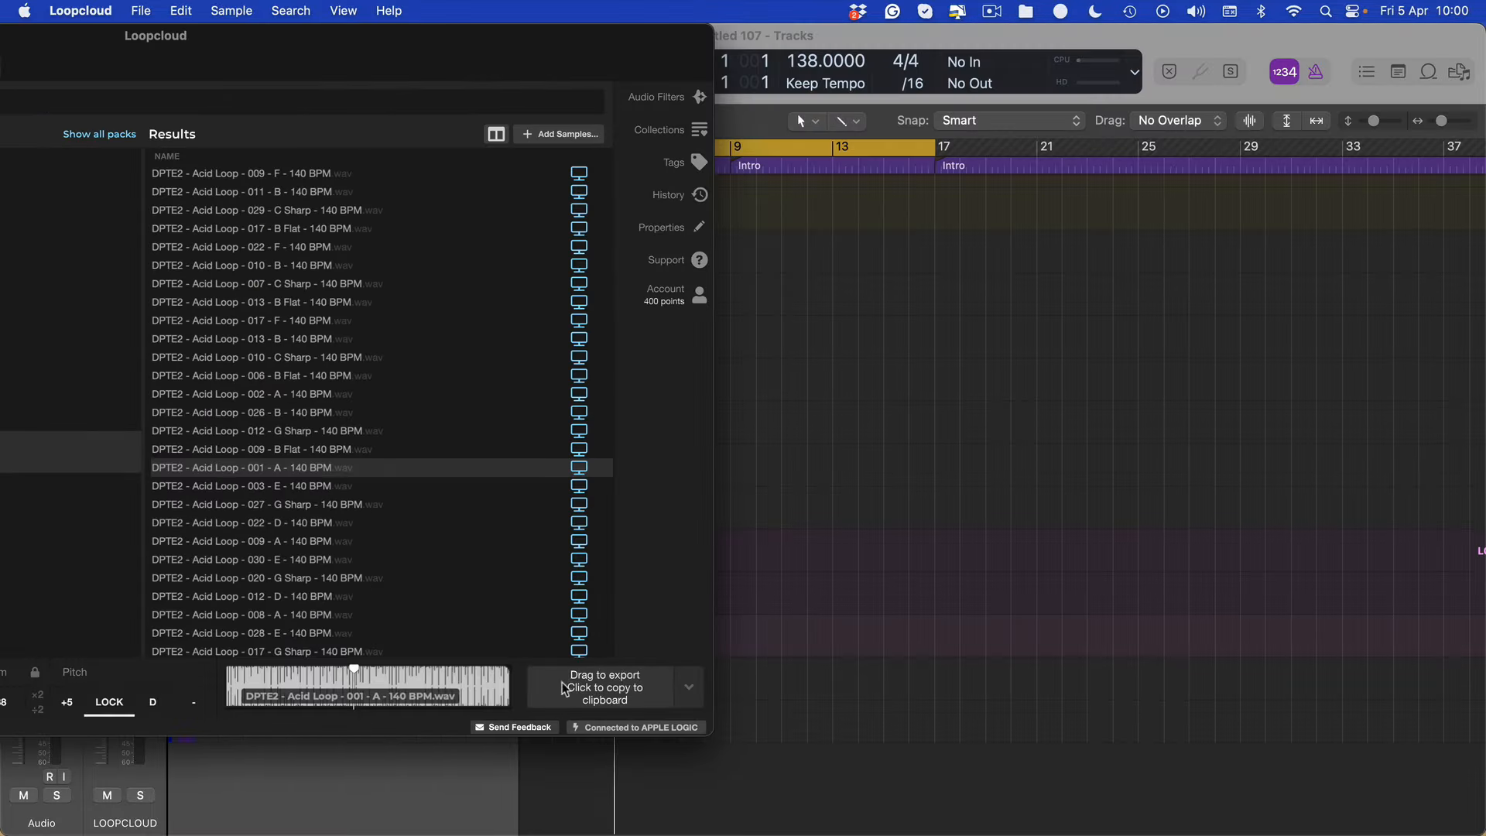
left_click_drag(629, 677, 579, 634)
left_click_drag(577, 634, 572, 634)
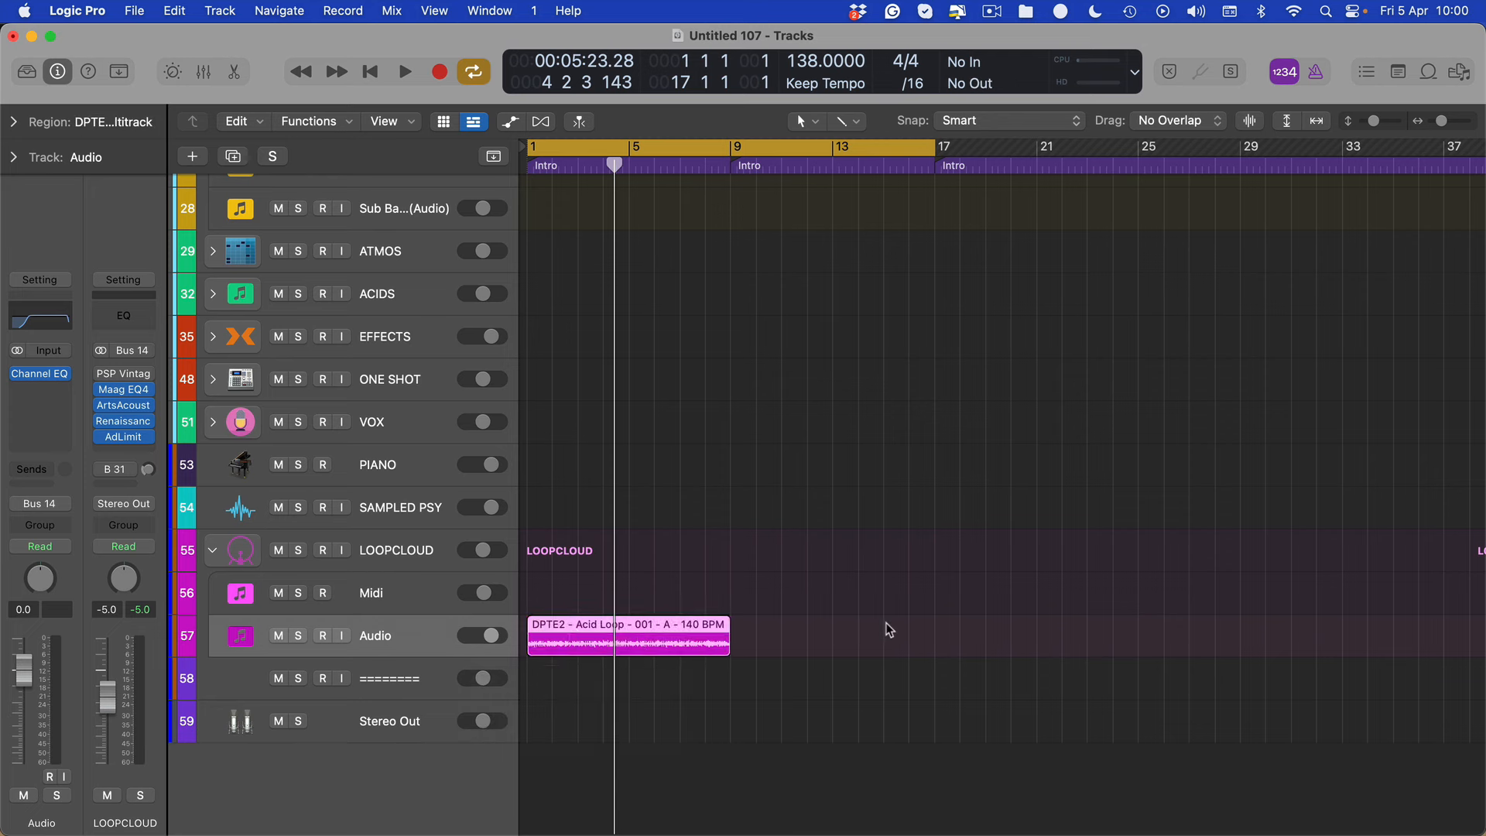
Repeat the acid loop region on the Audio track once so that it fills bars 9 to 17, and start playback
left_click(885, 626)
left_click(709, 643)
key("super+r")
key("space")
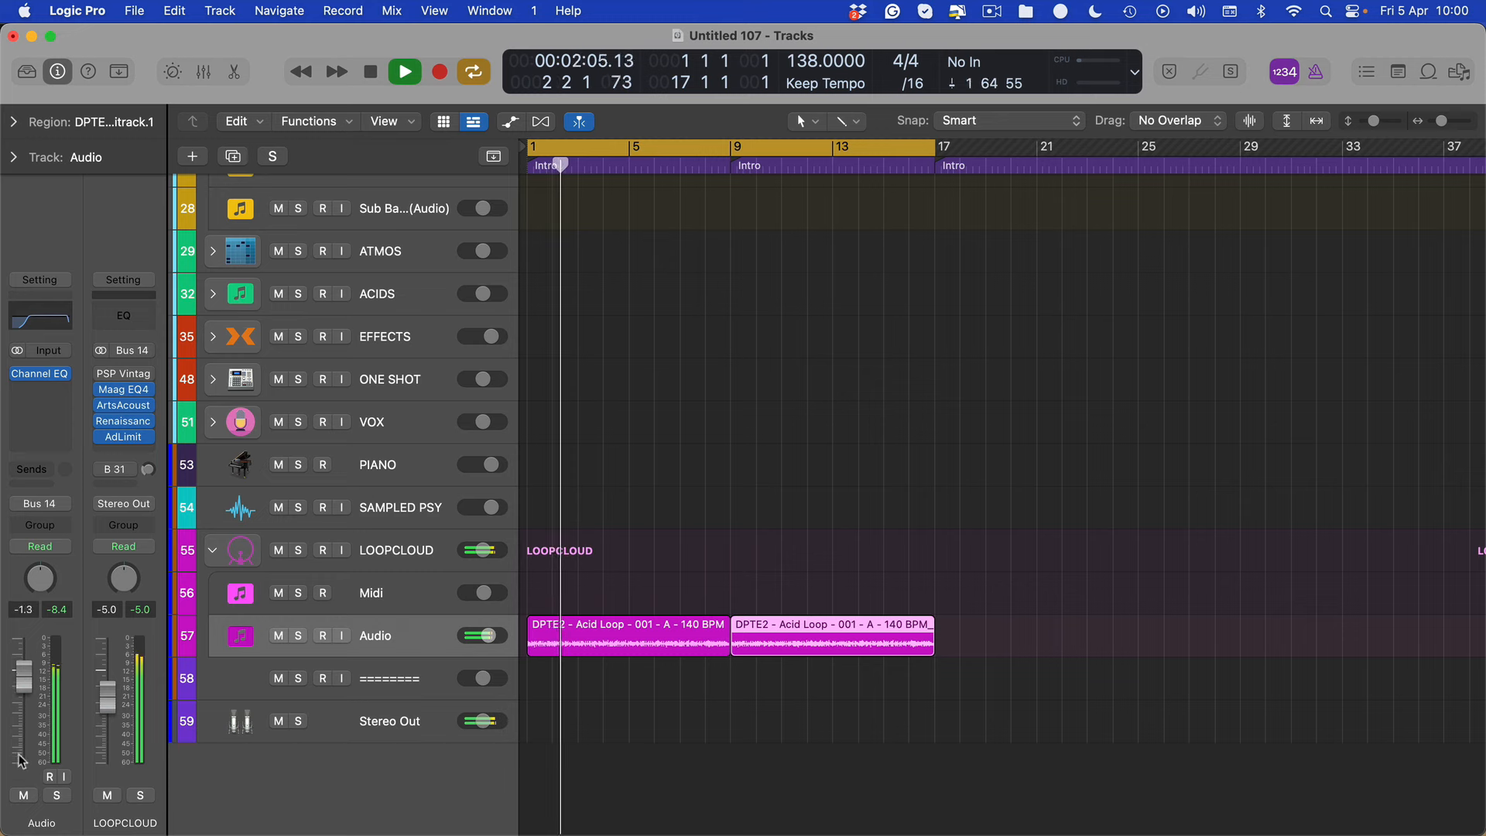
Insert LFOTool after Channel EQ on the Audio track, close its window and stop playback
left_click(38, 389)
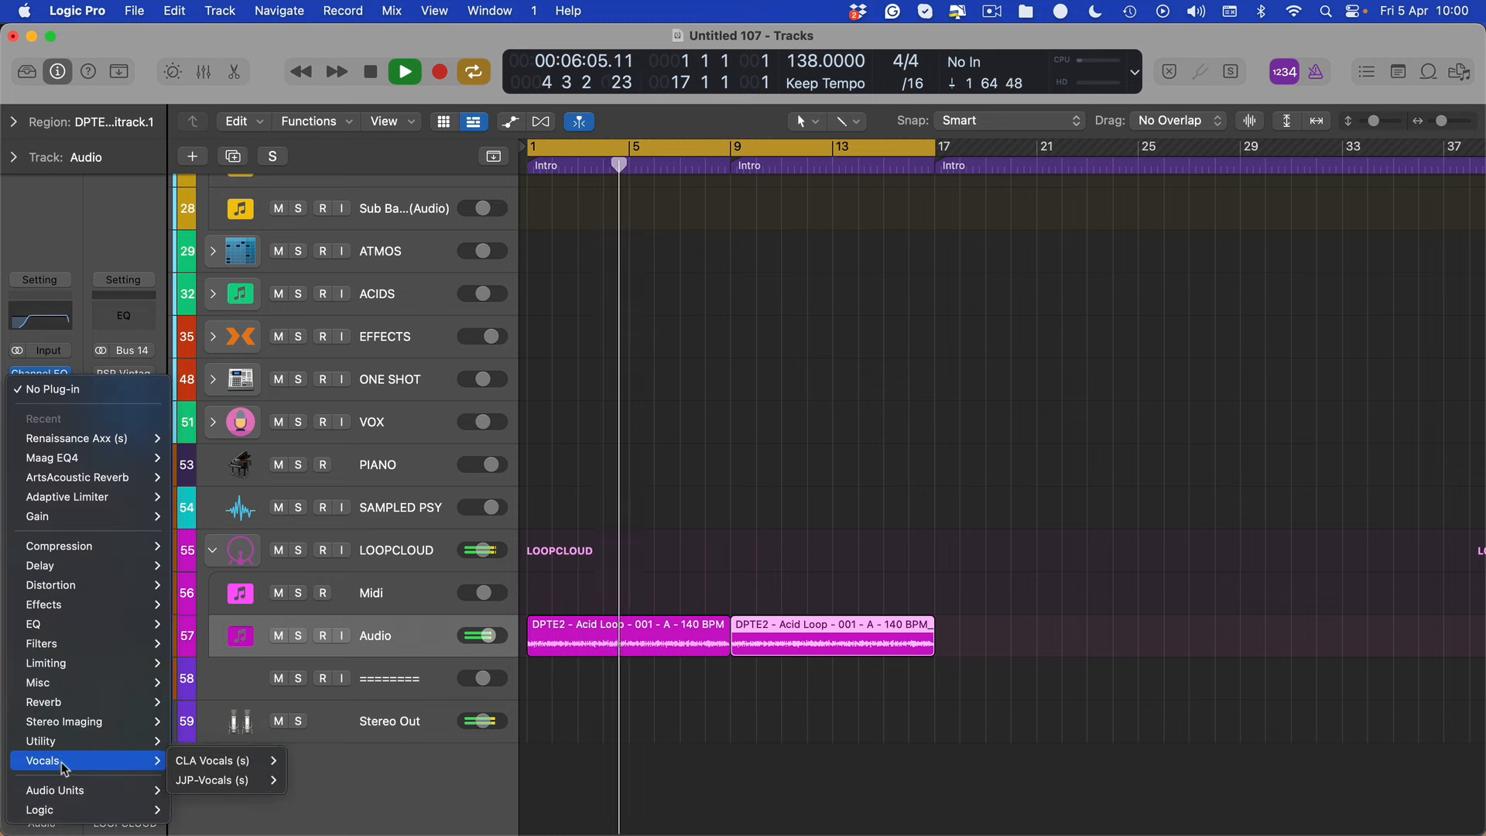
mouse_move(139, 604)
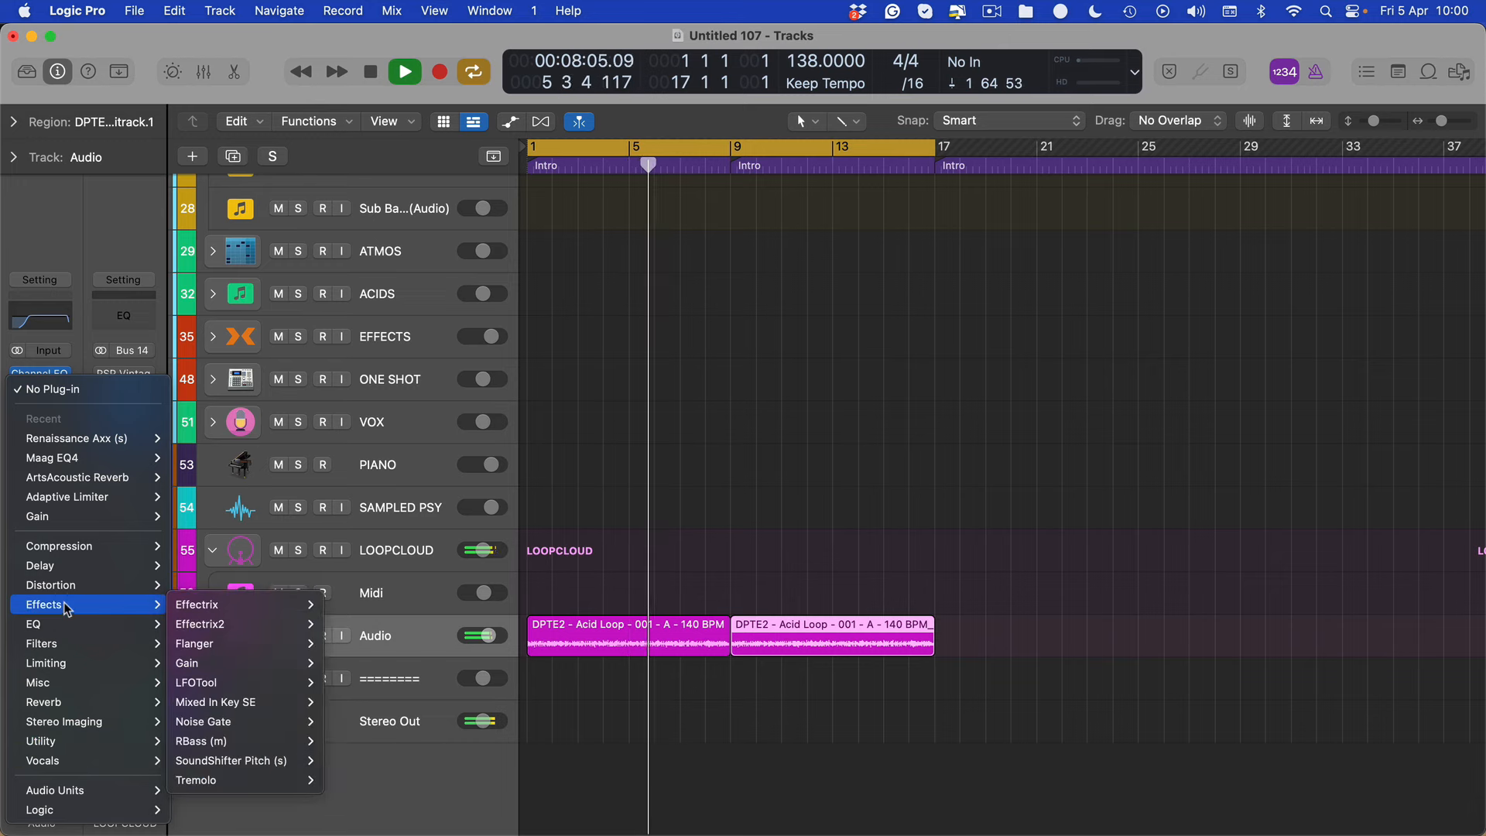
left_click(194, 681)
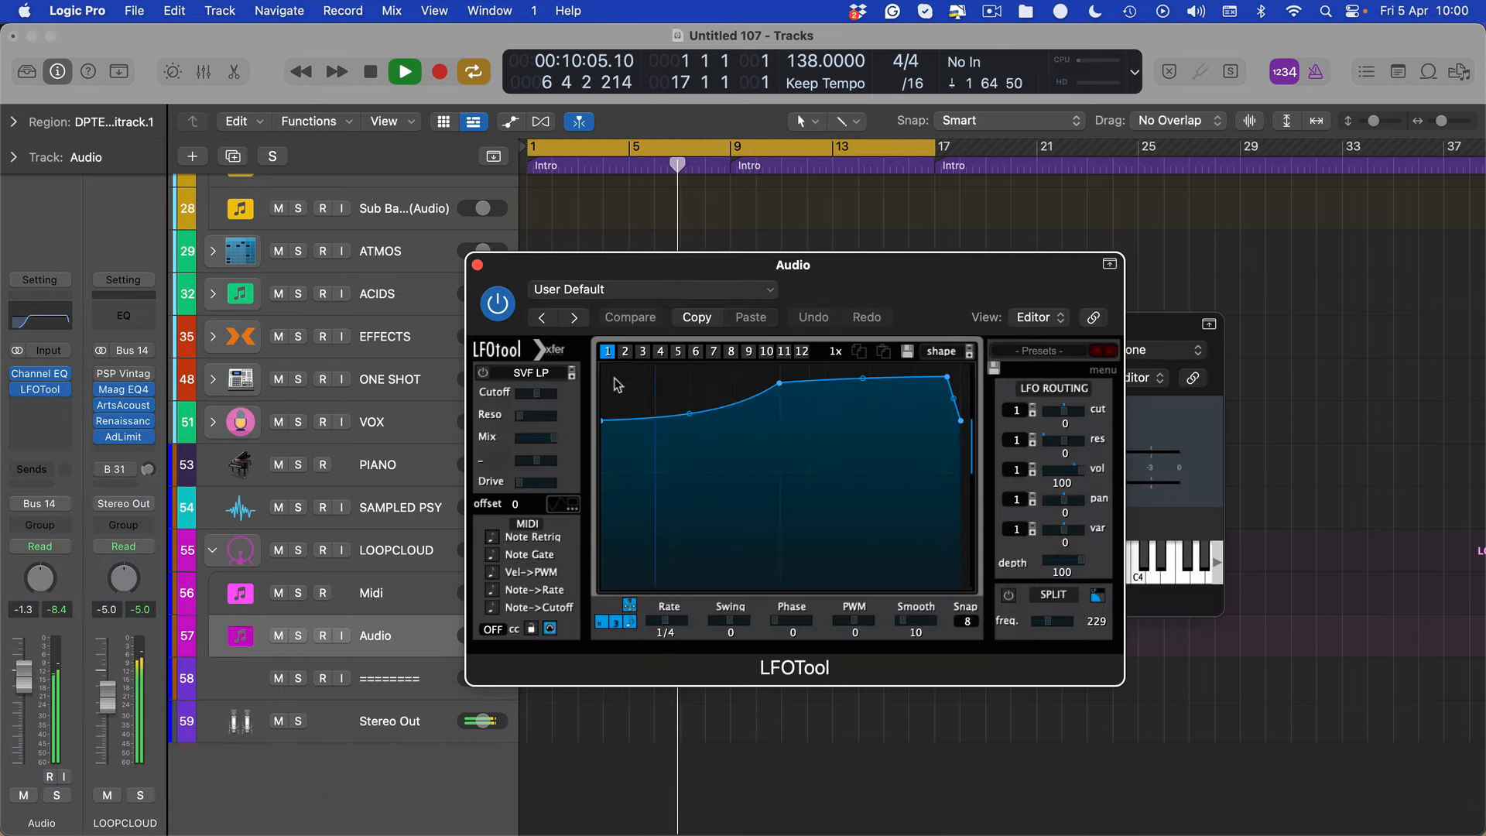
key("super+w")
key("space")
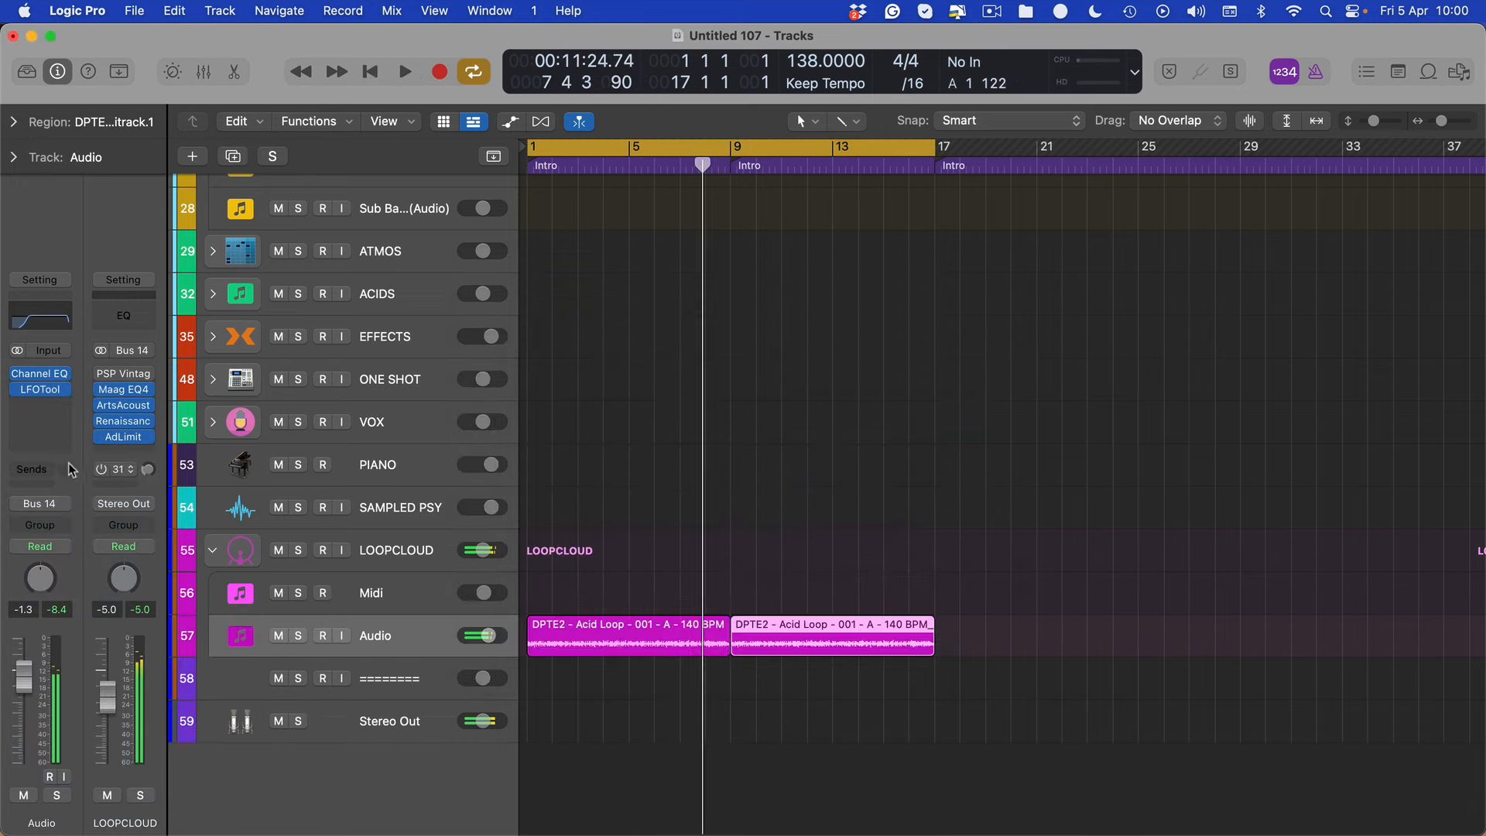
left_click(41, 408)
left_click(41, 413)
left_click(41, 405)
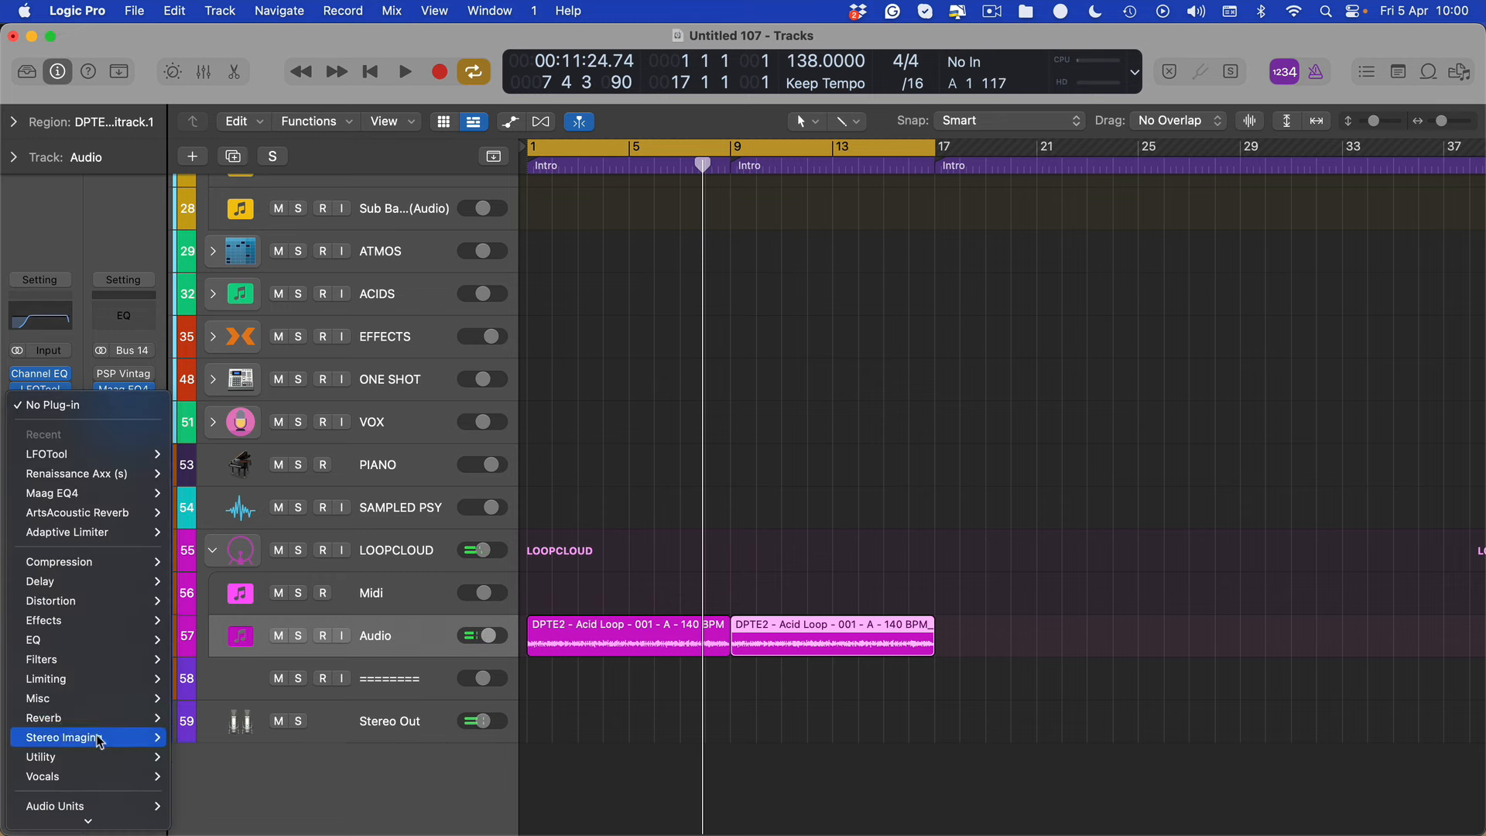
mouse_move(40, 627)
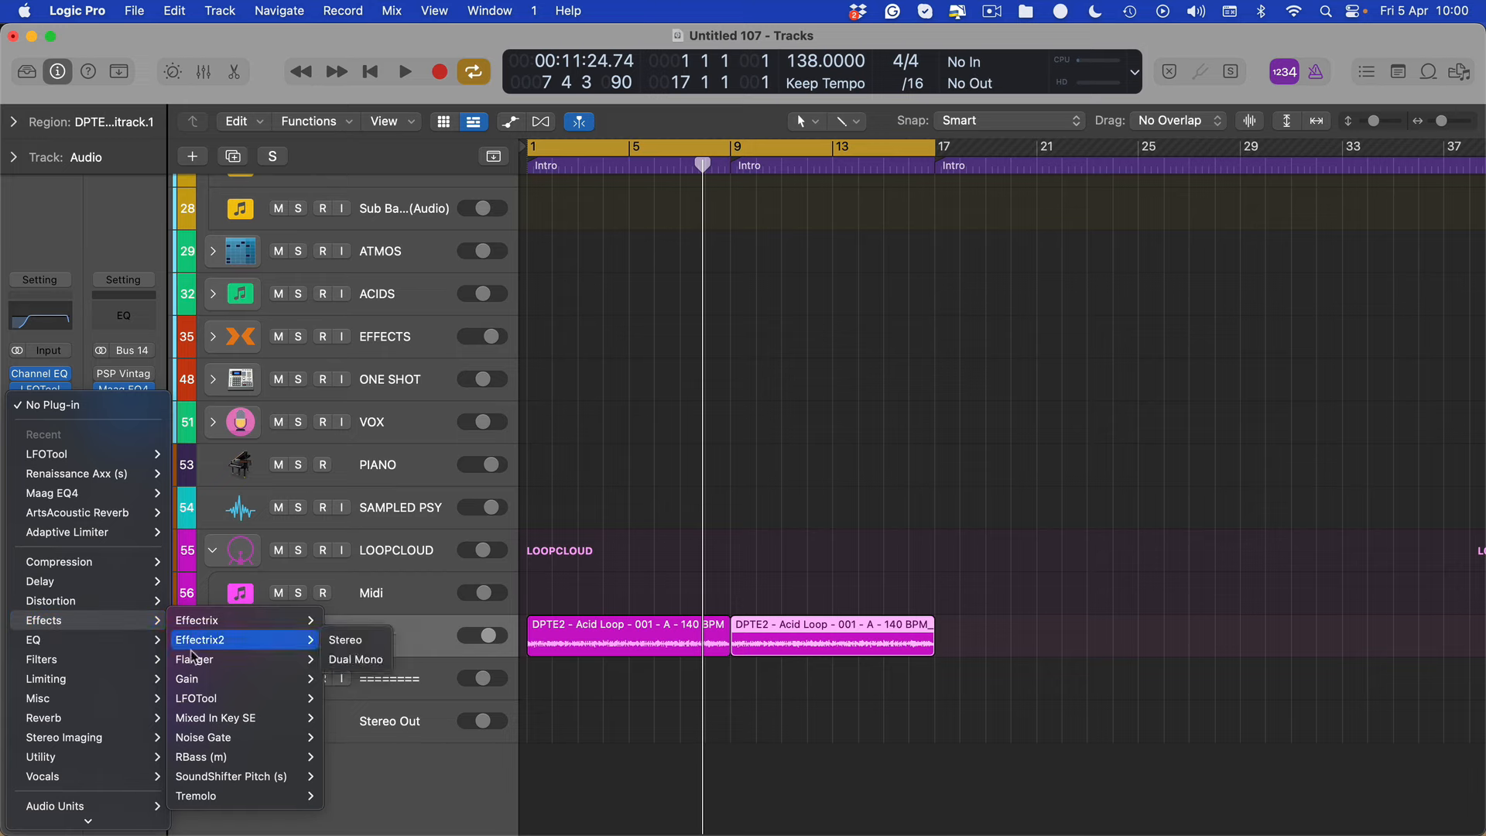
left_click(873, 536)
scroll(560, 346, "up", 15)
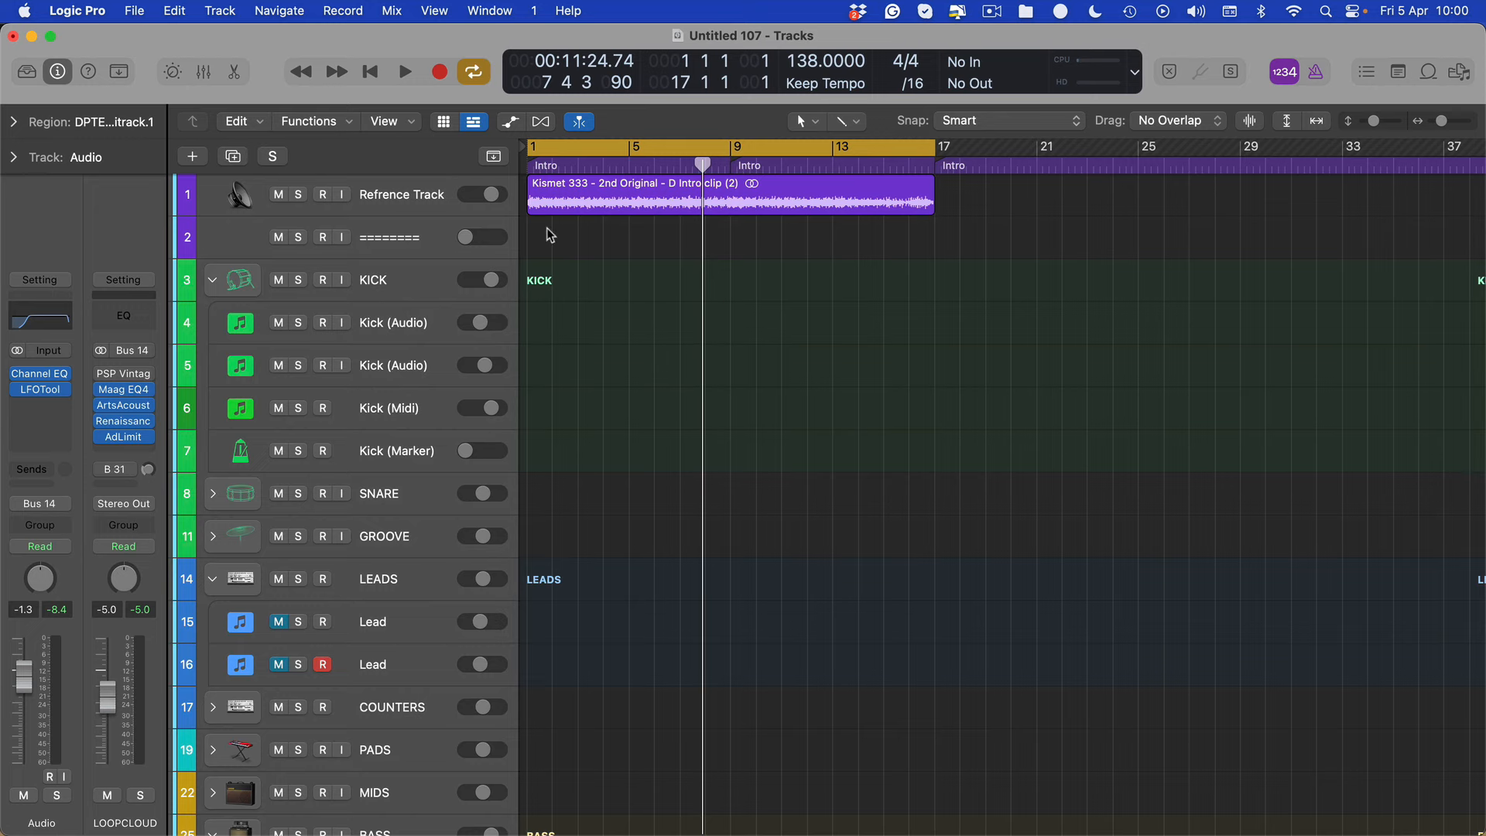
scroll(614, 521, "down", 15)
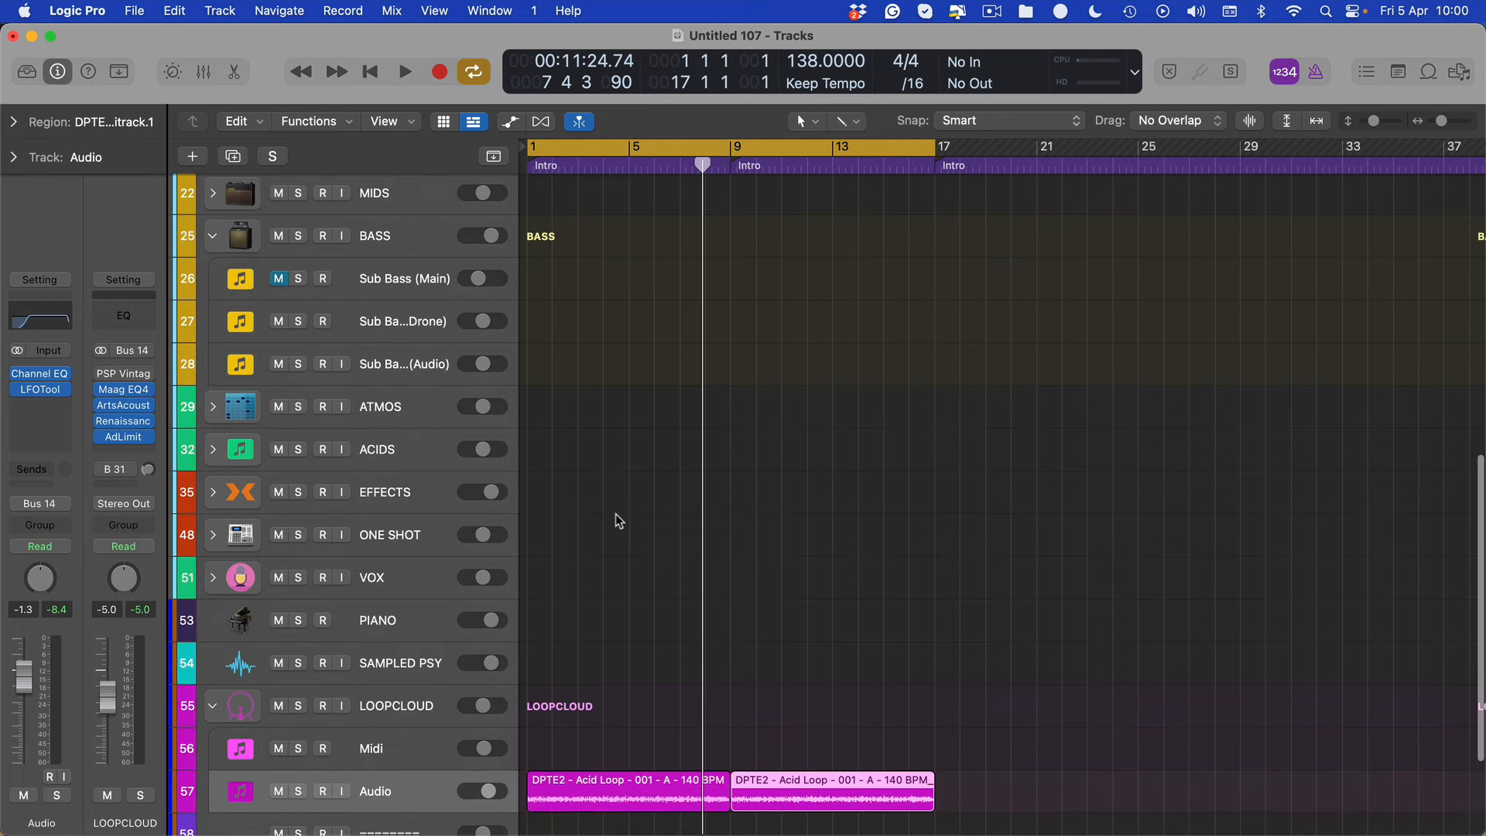
Insert the FabFilter Volcano 2 filter after LFOTool on the Audio track
left_click(40, 404)
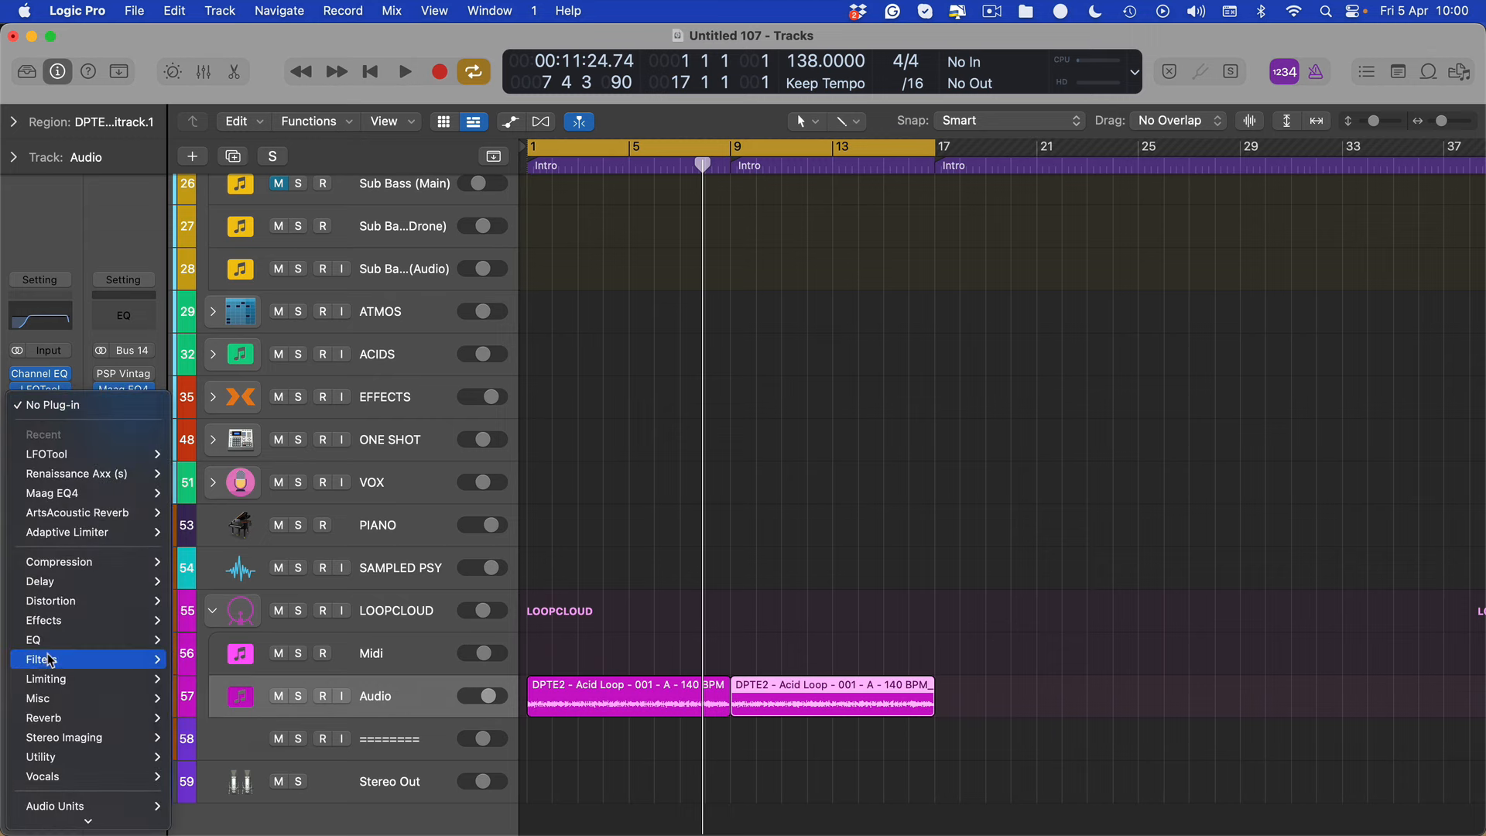
mouse_move(50, 659)
left_click(199, 702)
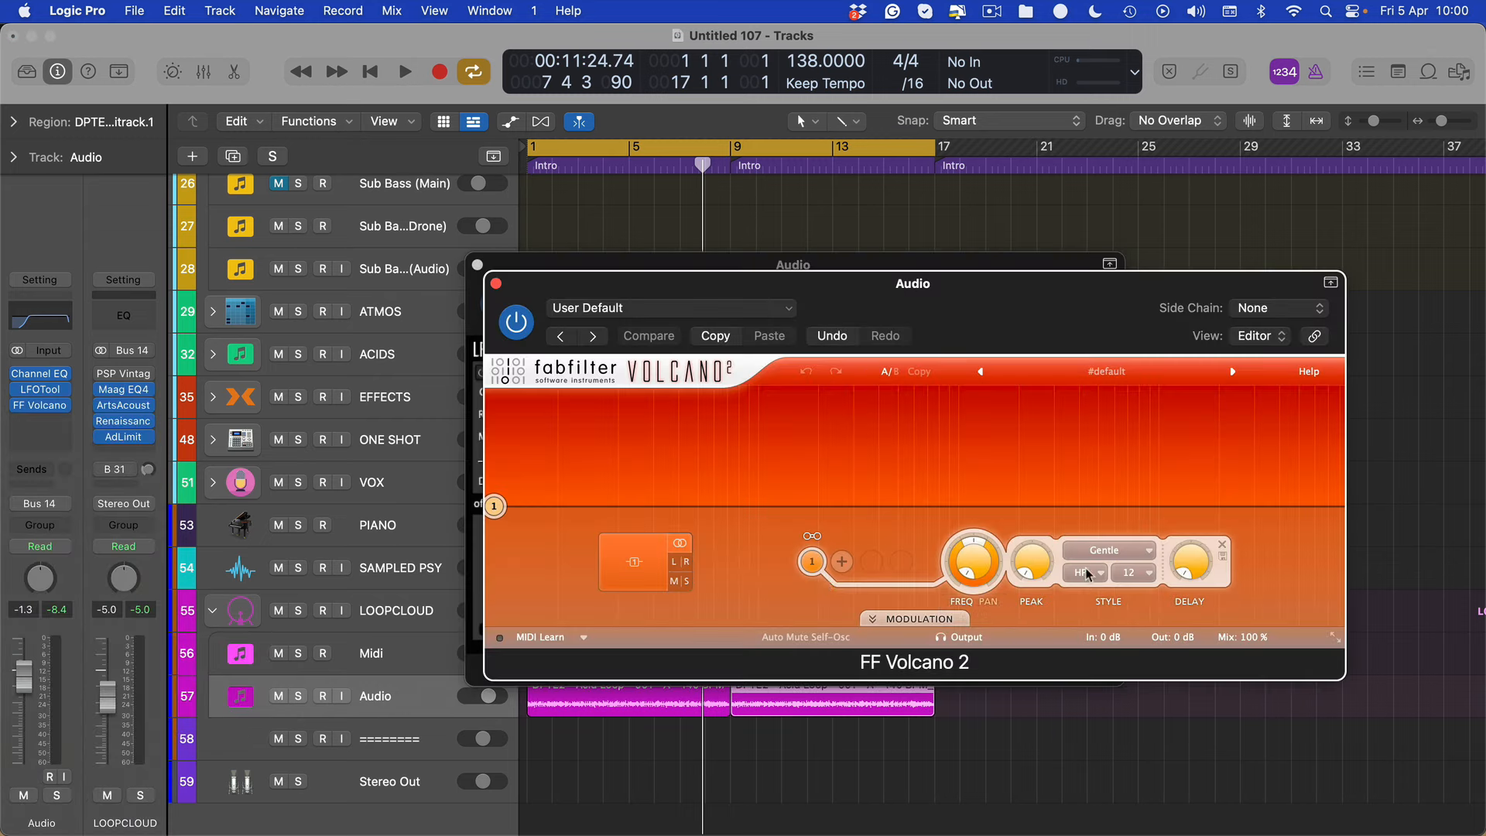
Set Volcano 2's filter to HP, raise its frequency and peak to the upper end during playback, and hide the plug-in windows
left_click(1086, 575)
left_click(1078, 444)
left_click_drag(505, 503, 1293, 441)
key("space")
left_click_drag(1267, 438, 1263, 440)
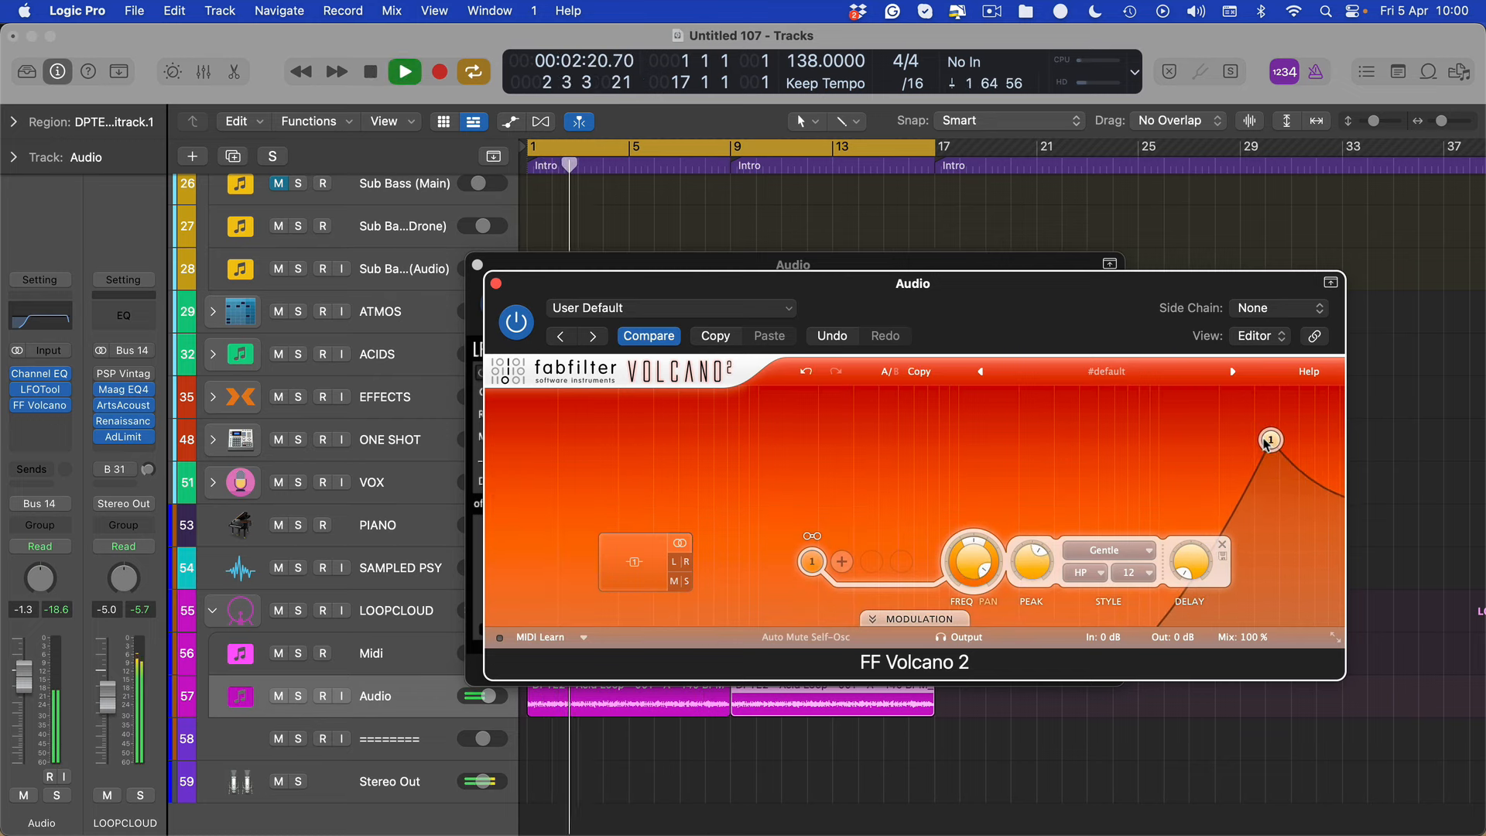
key("v")
key("v")
key("v")
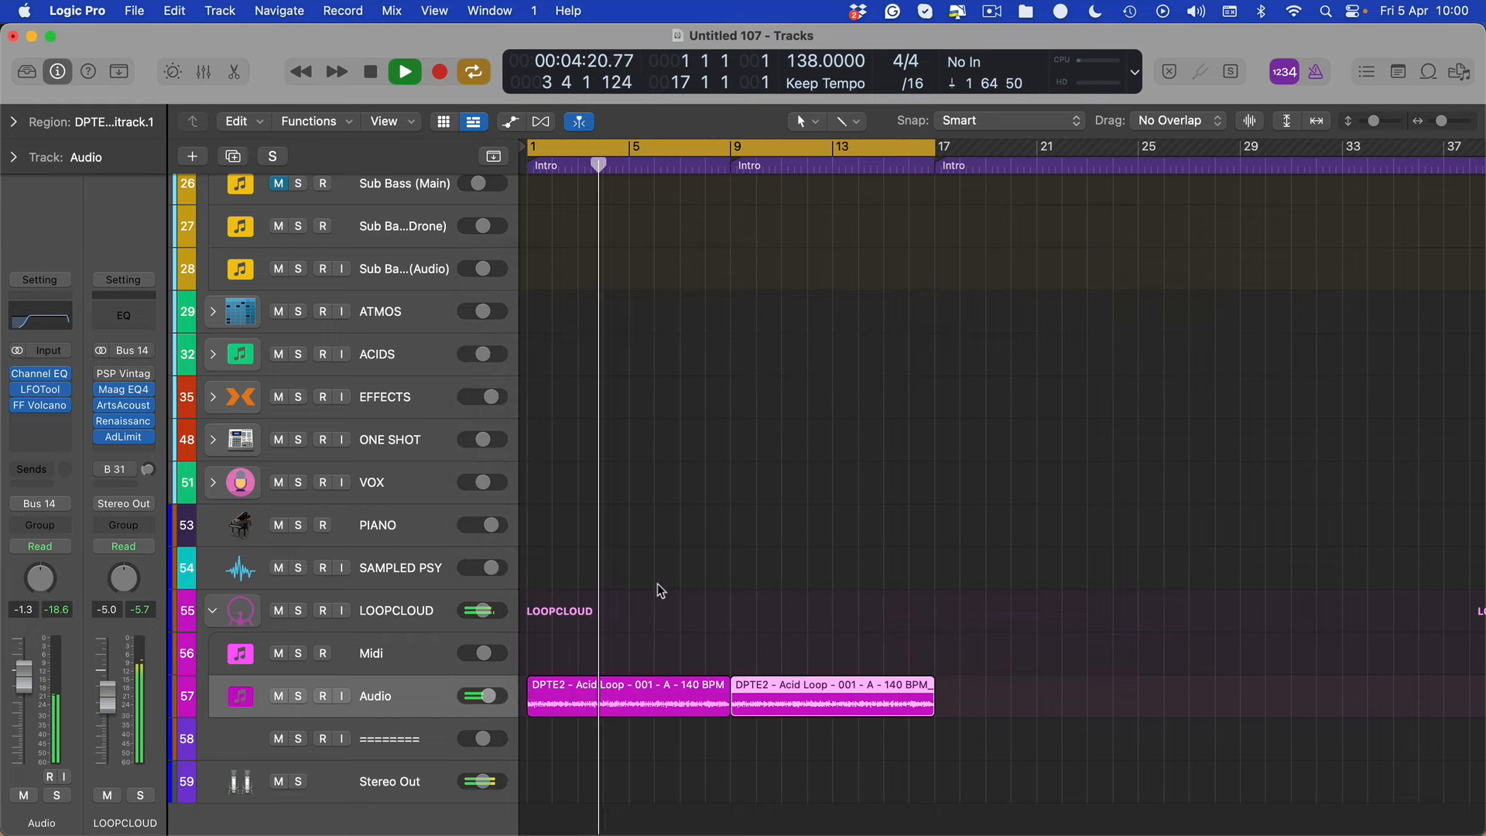
Delete the first acid loop region, play on alongside the reference track, undo the deletion and restart playback from the beginning
left_click(649, 641)
left_click(652, 698)
key("Delete")
scroll(704, 504, "up", 4)
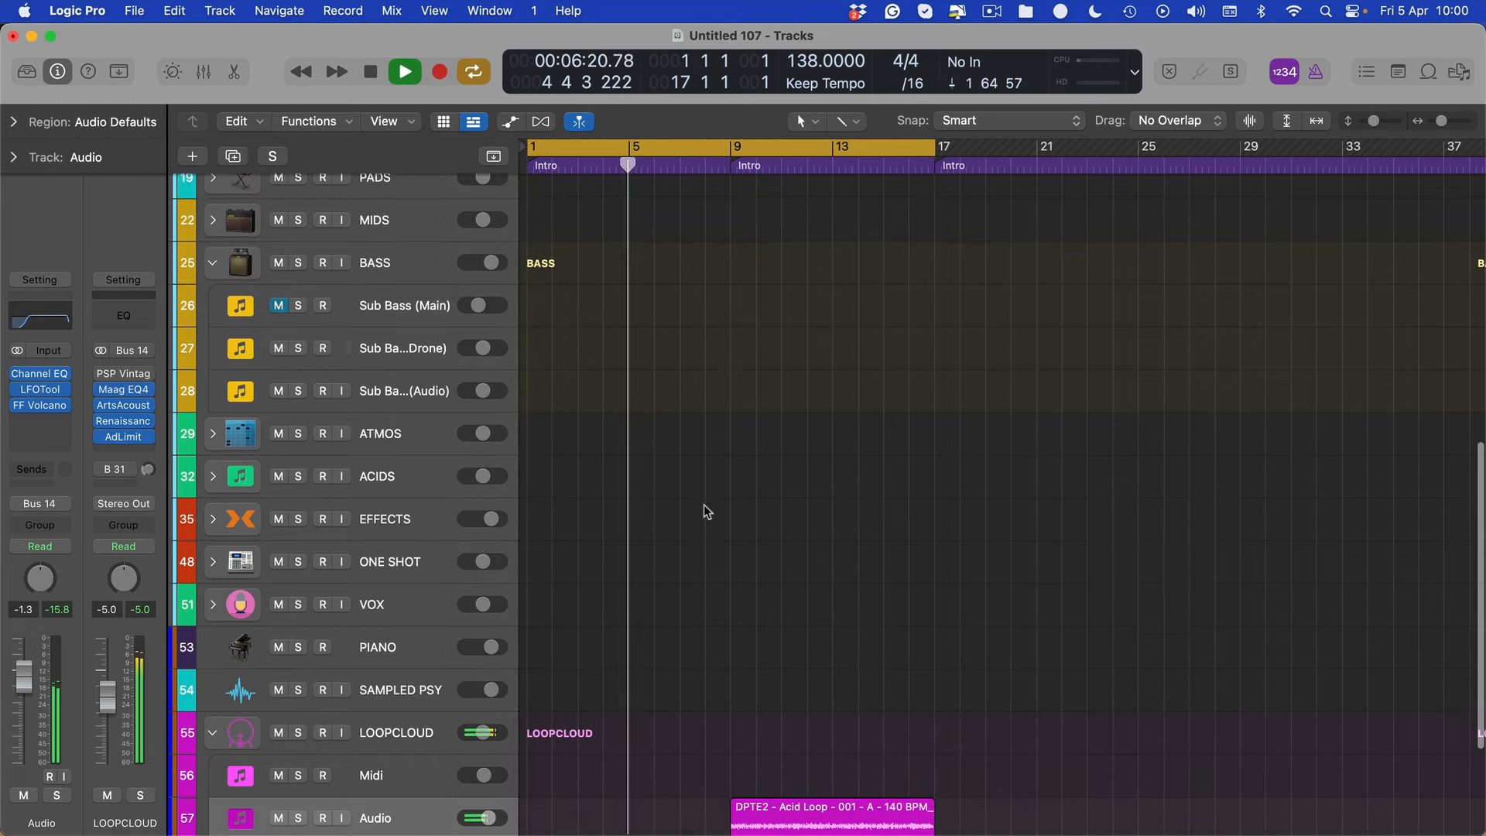
scroll(679, 407, "down", 1)
scroll(679, 449, "up", 8)
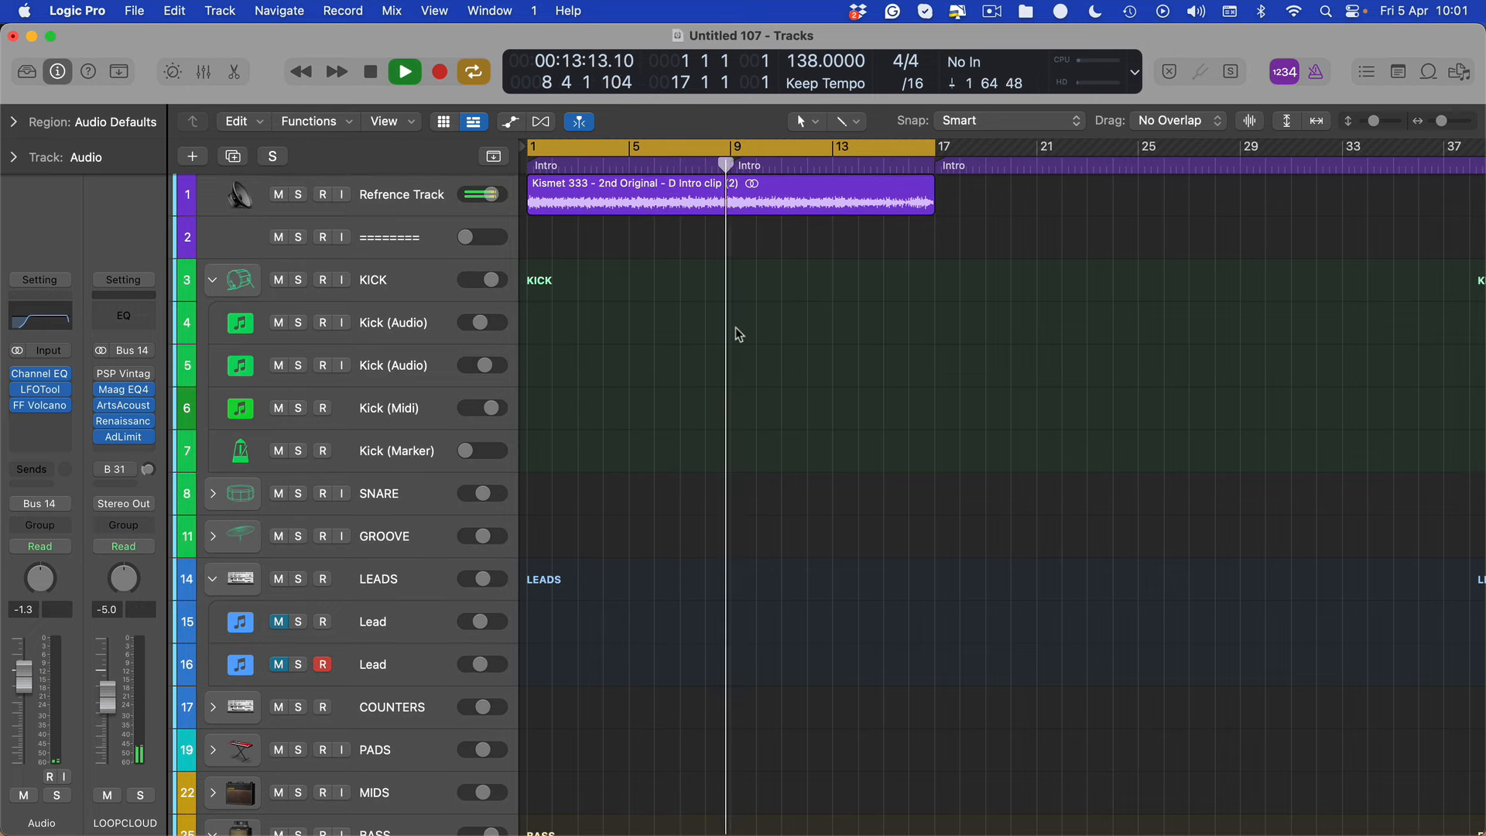
scroll(712, 418, "down", 6)
key("super+z")
scroll(735, 503, "down", 6)
key("Return")
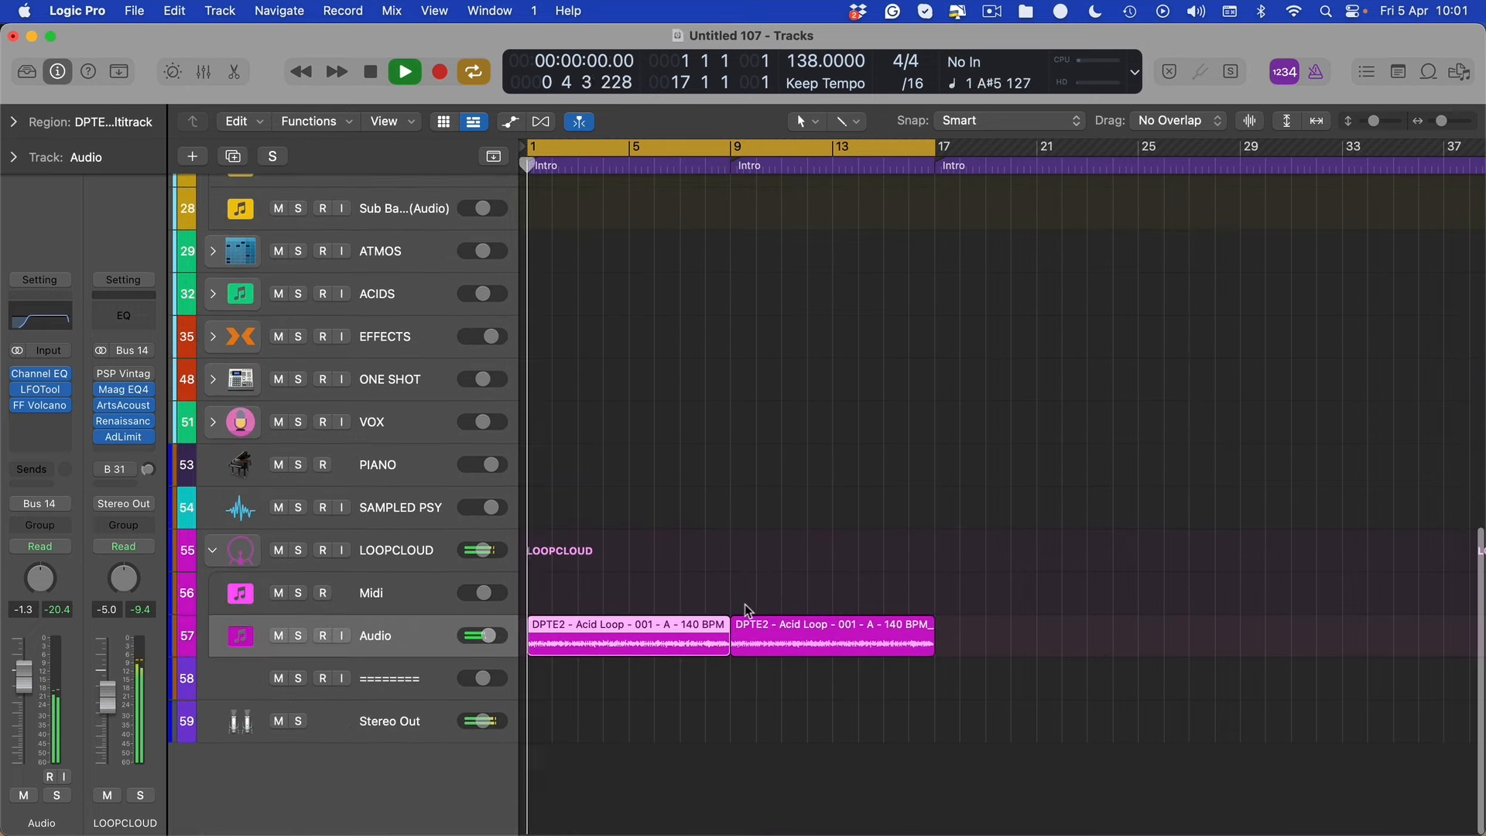
Record Latch automation of Volcano 2's frequency and peak sweeping down across both loop regions, return the Audio track to Read and hide the plug-ins
key("ctrl+super+l")
key("v")
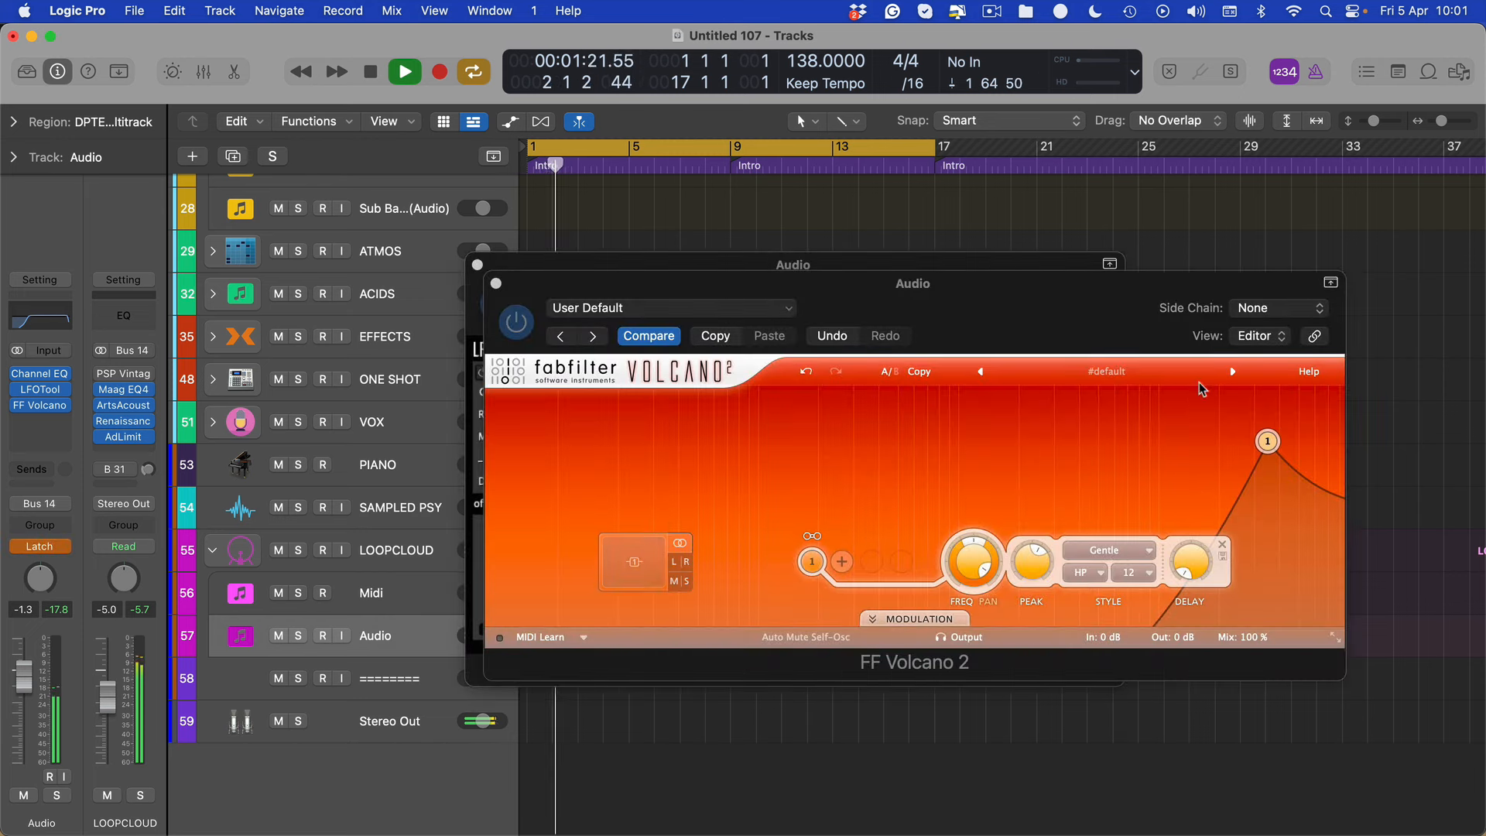
left_click_drag(1265, 441, 750, 502)
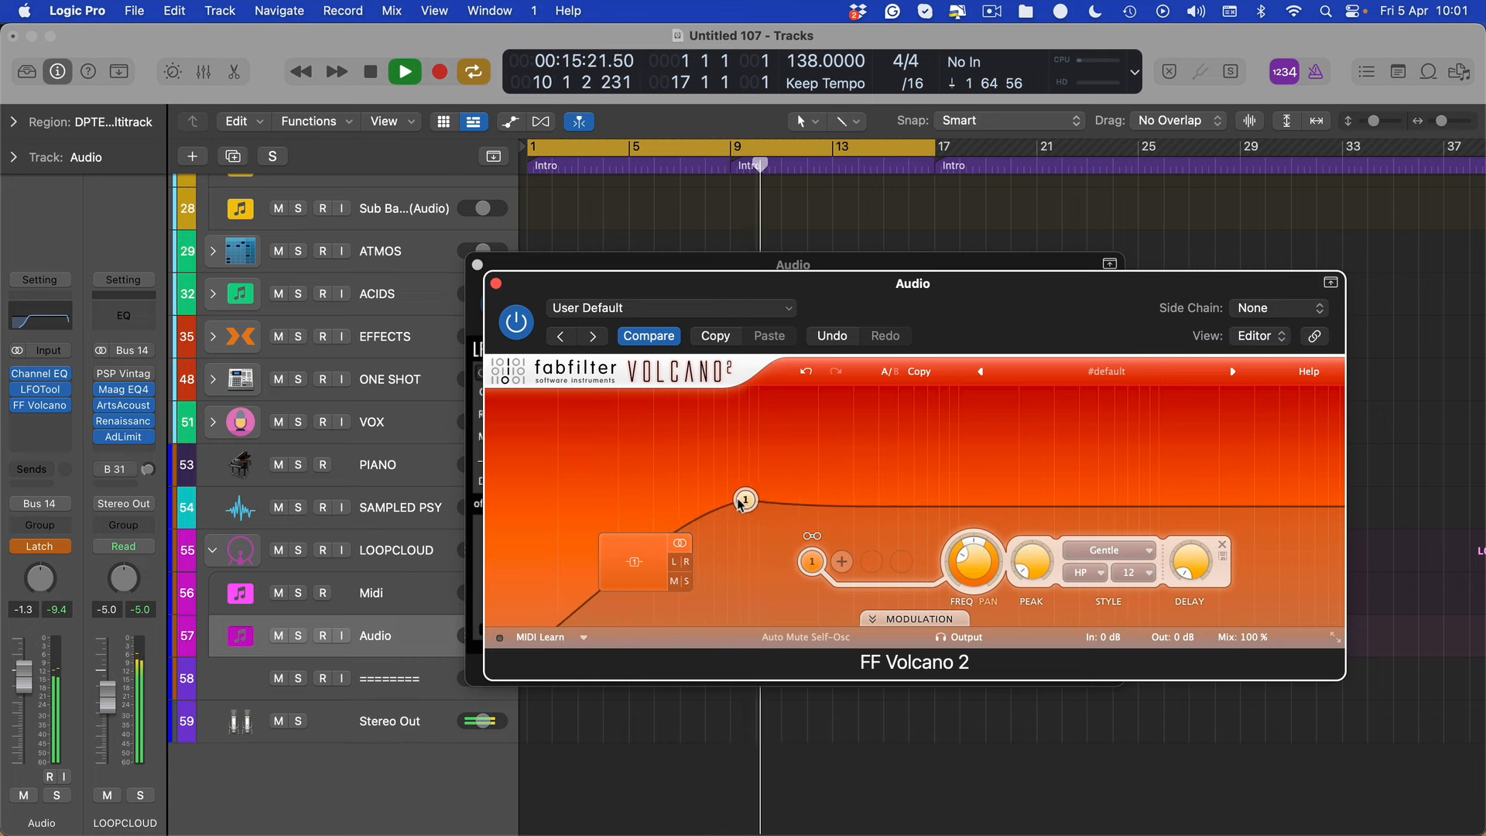
left_click_drag(720, 506, 596, 617)
key("space")
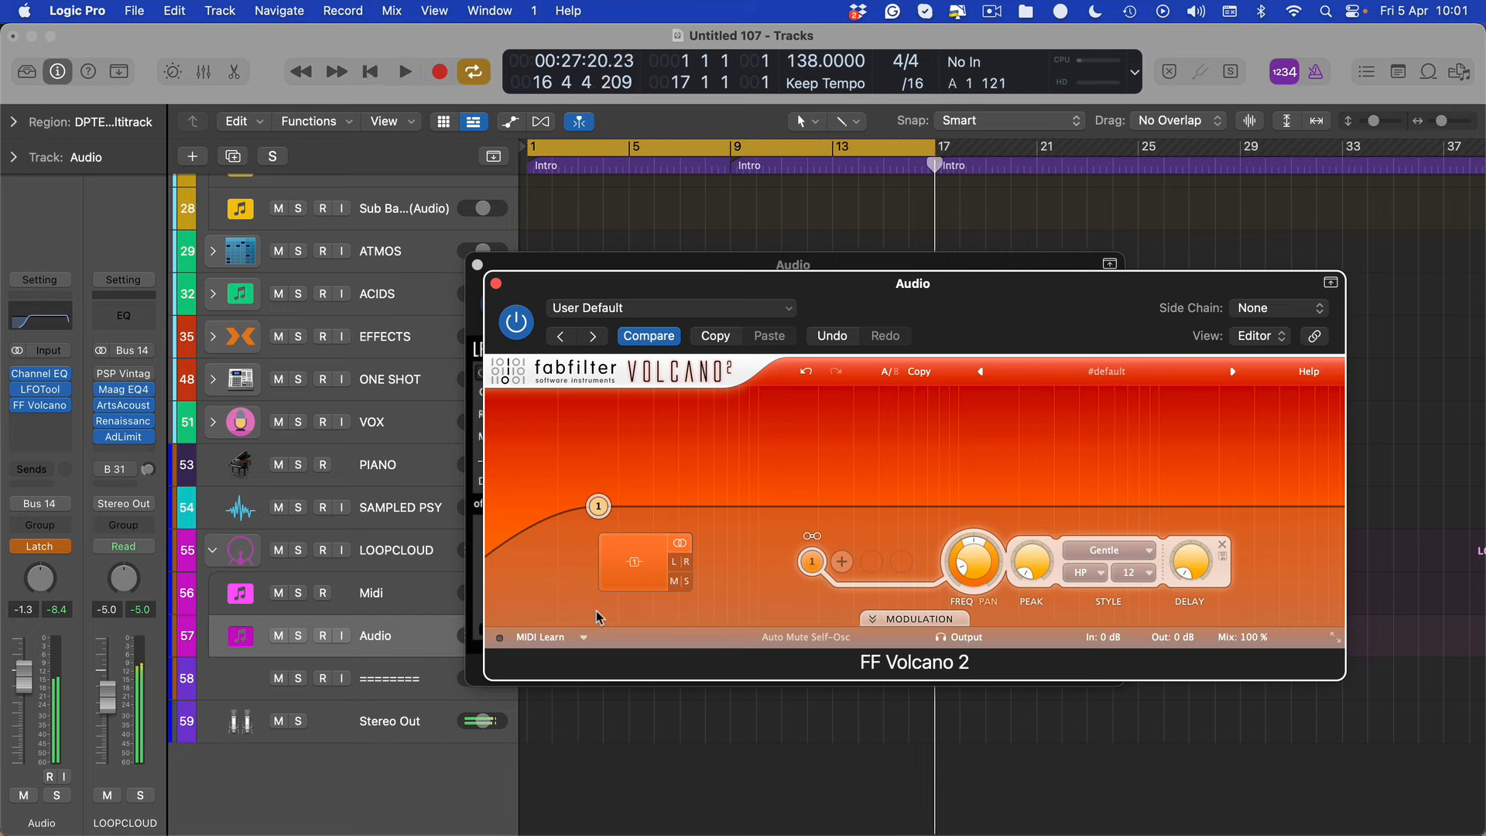
key("ctrl+super+l")
key("v")
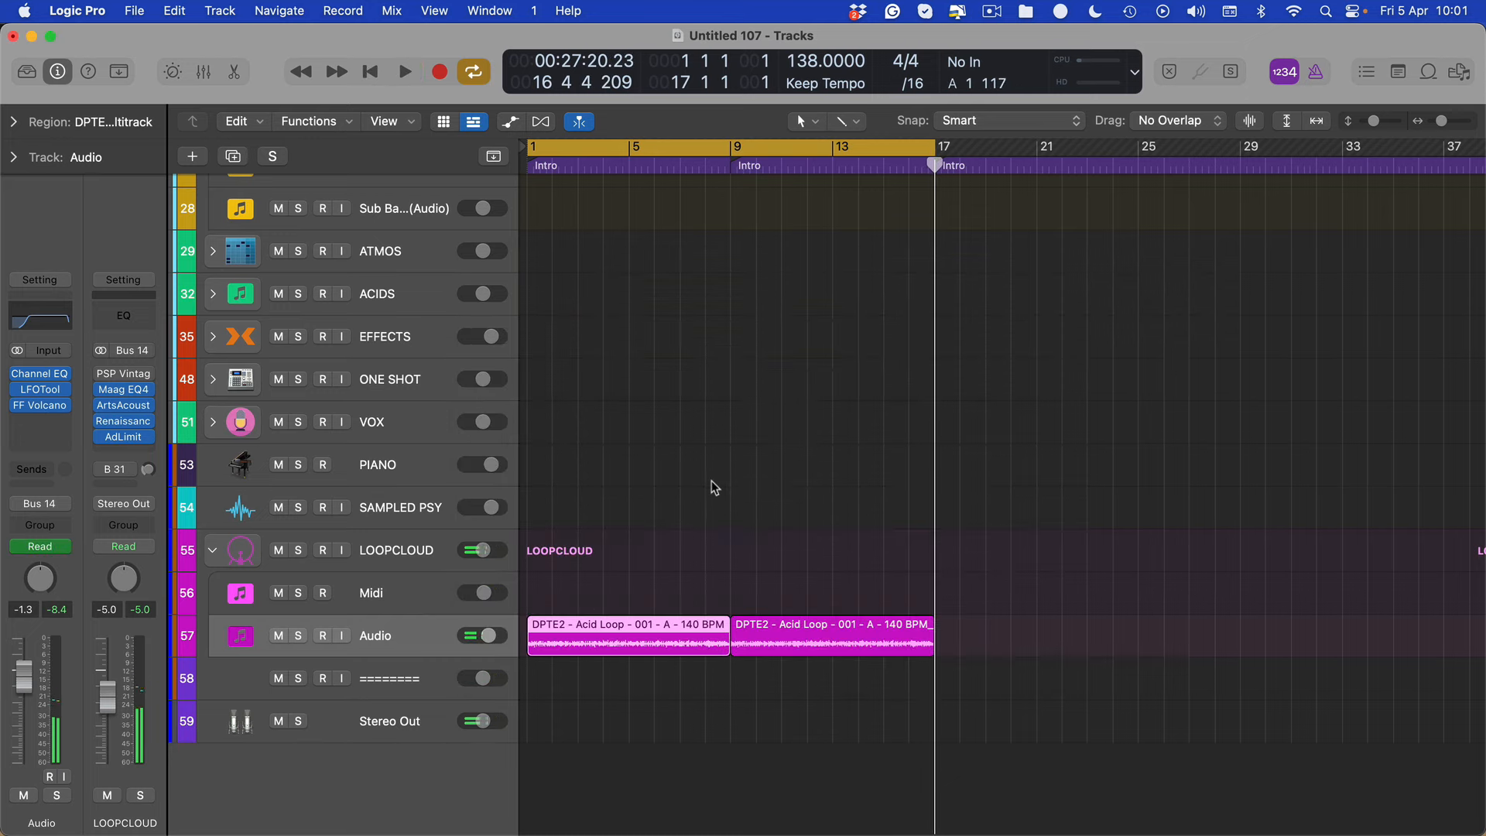
Play back the recorded filter sweep, stop, and solo the Audio track with track automation shown
left_click(712, 482)
key("space")
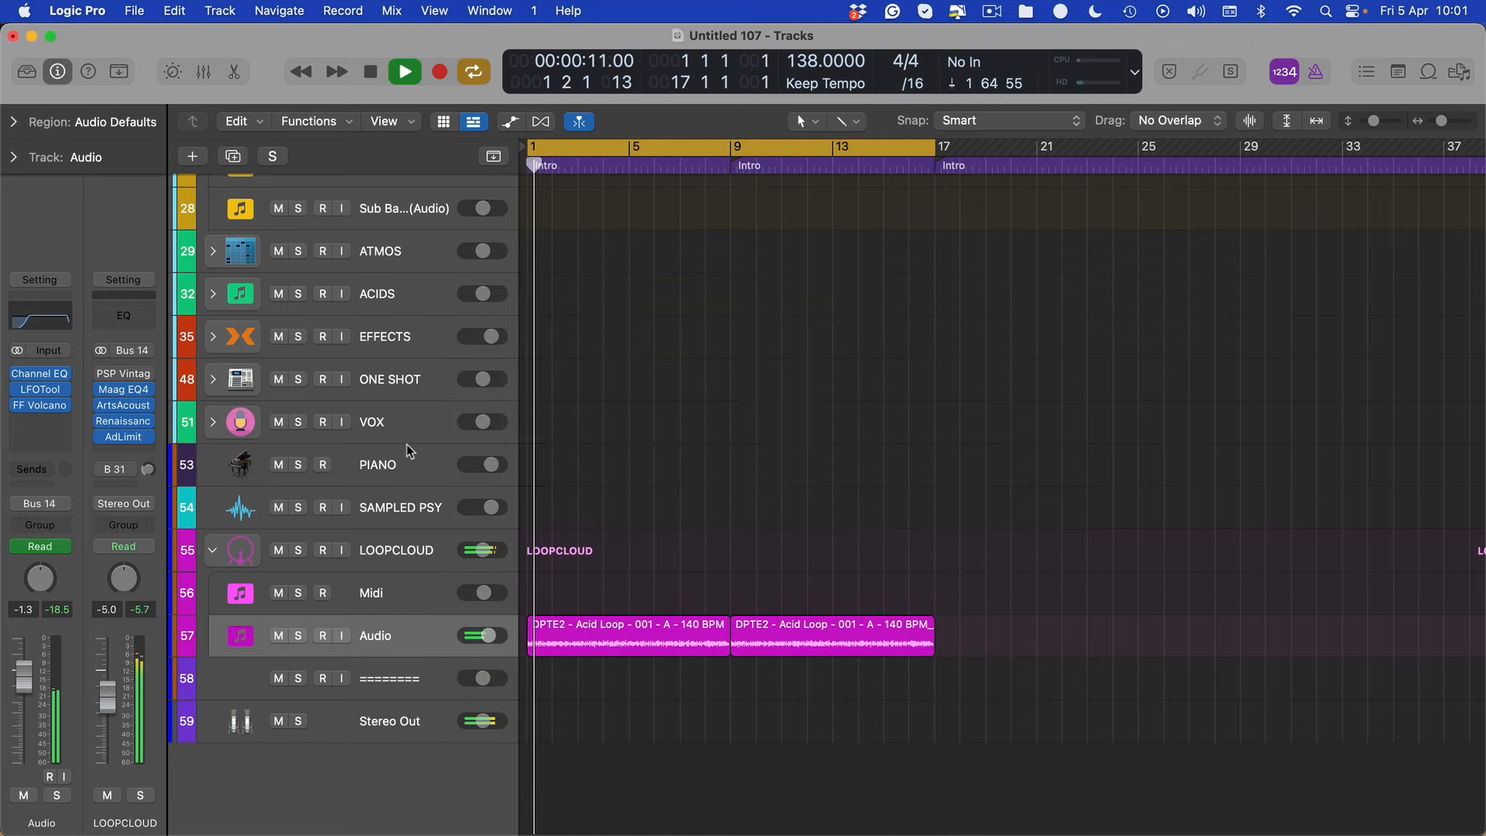
left_click(225, 630)
key("a")
key("space")
key("s")
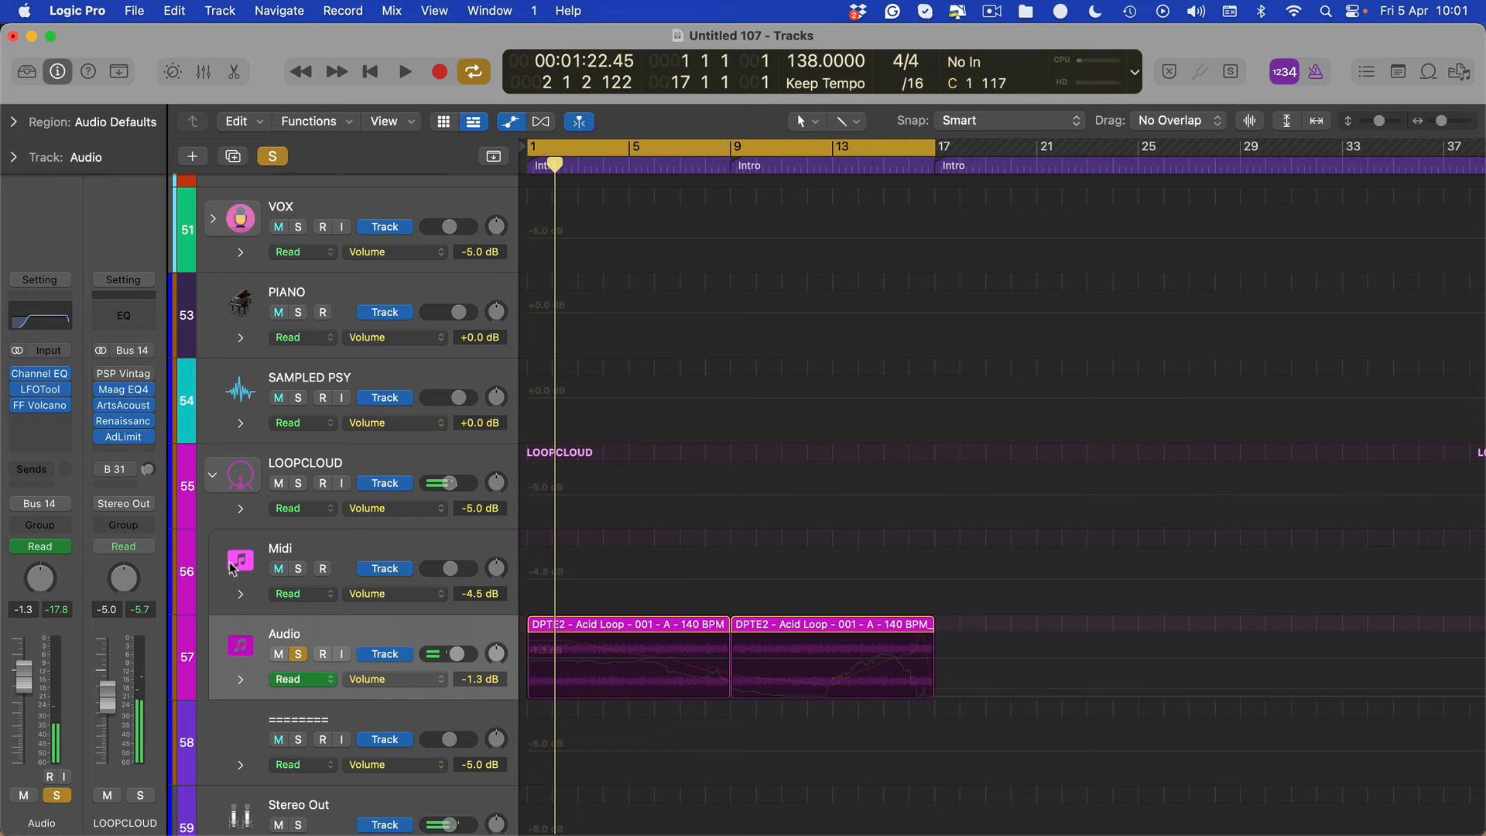
Draw a High Cut Freq automation ramp on the Audio track from 1850 Hz at bar 1 to 18000 Hz about bar 10
left_click(71, 325)
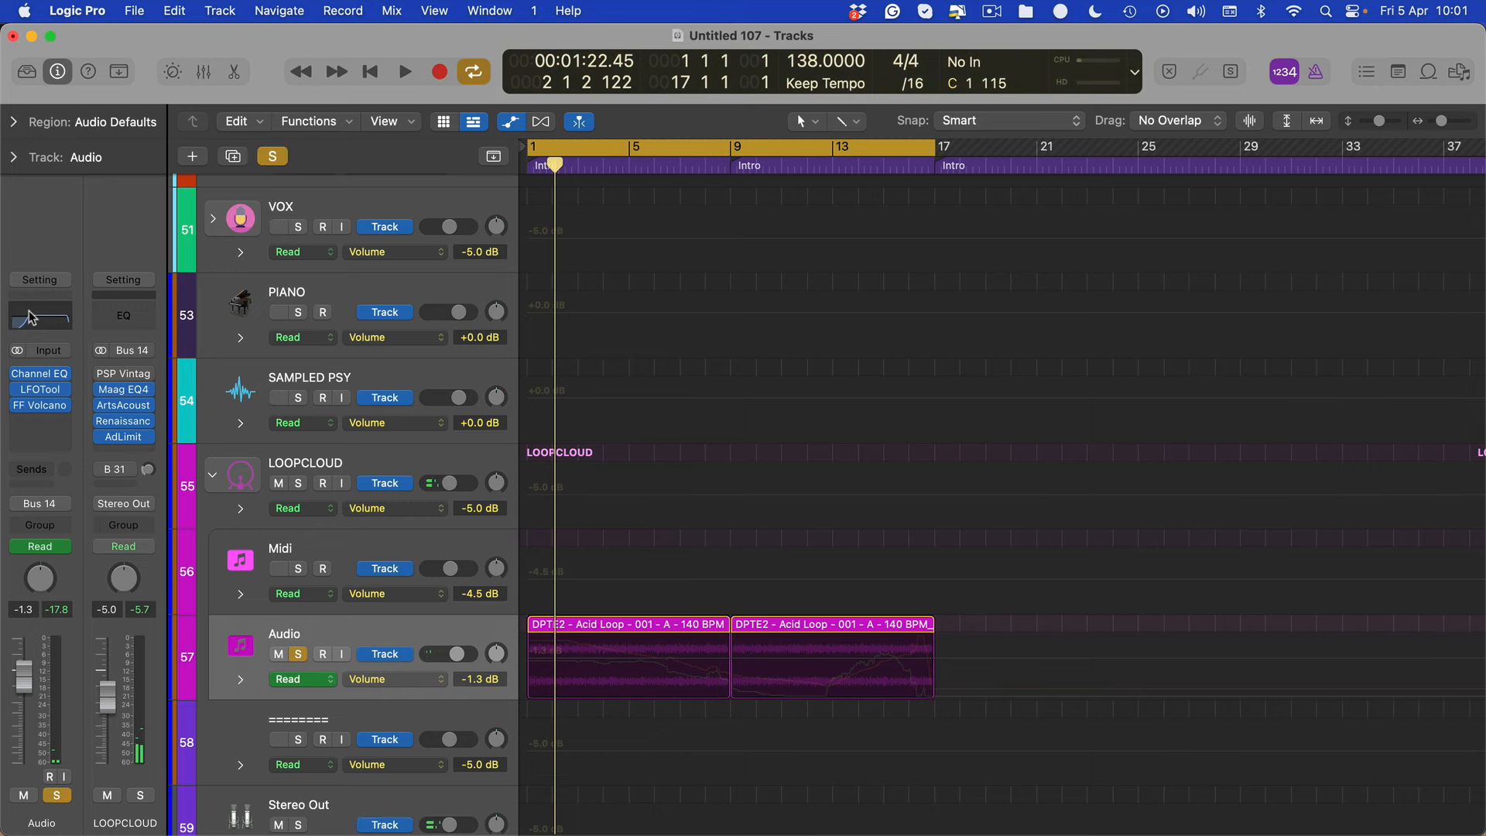
key("a")
key("v")
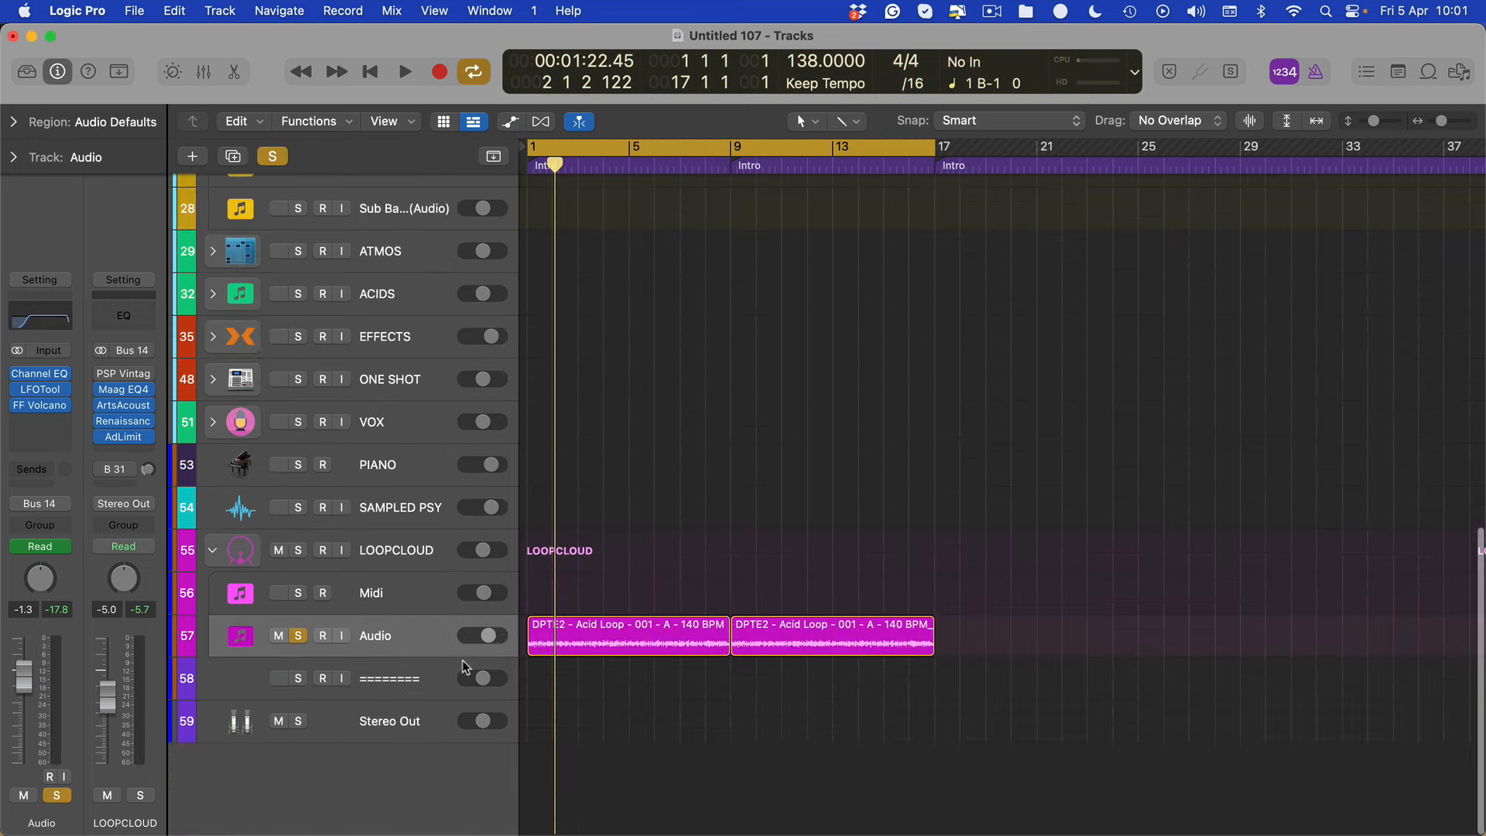
key("a")
key("space")
left_click(732, 639)
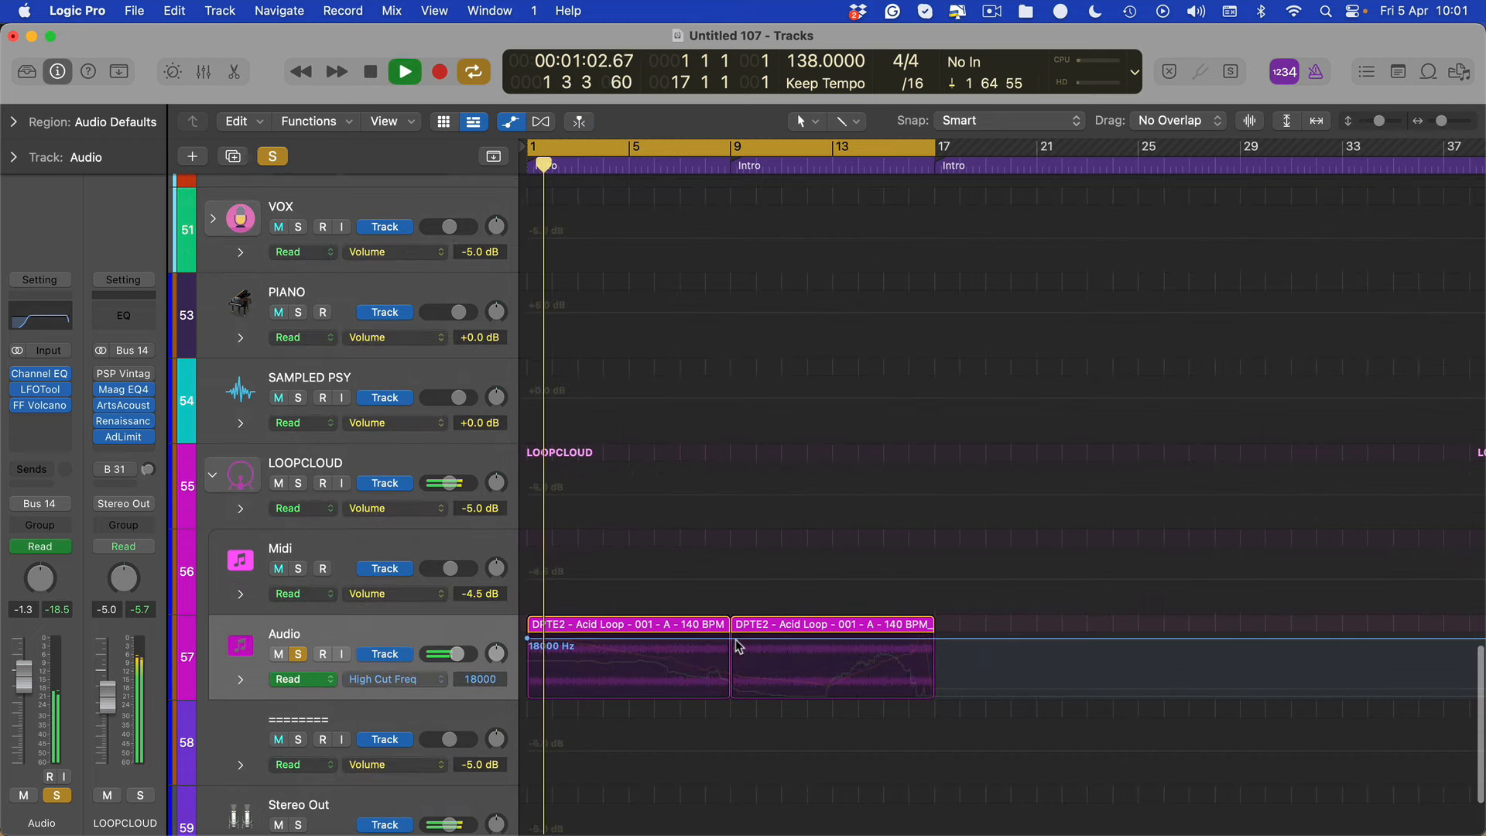
left_click(732, 639)
left_click_drag(528, 639, 528, 658)
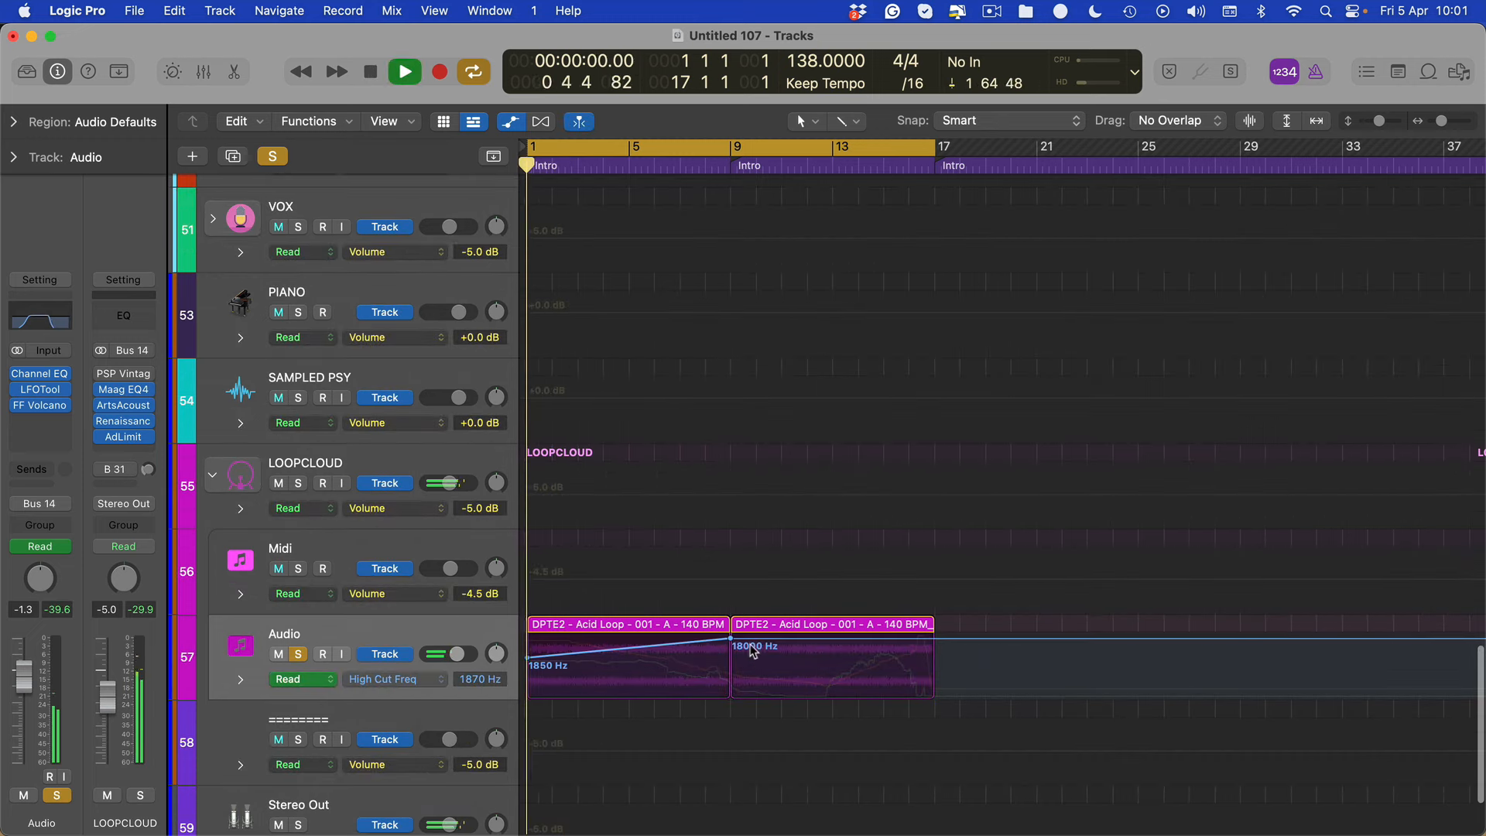
key("space")
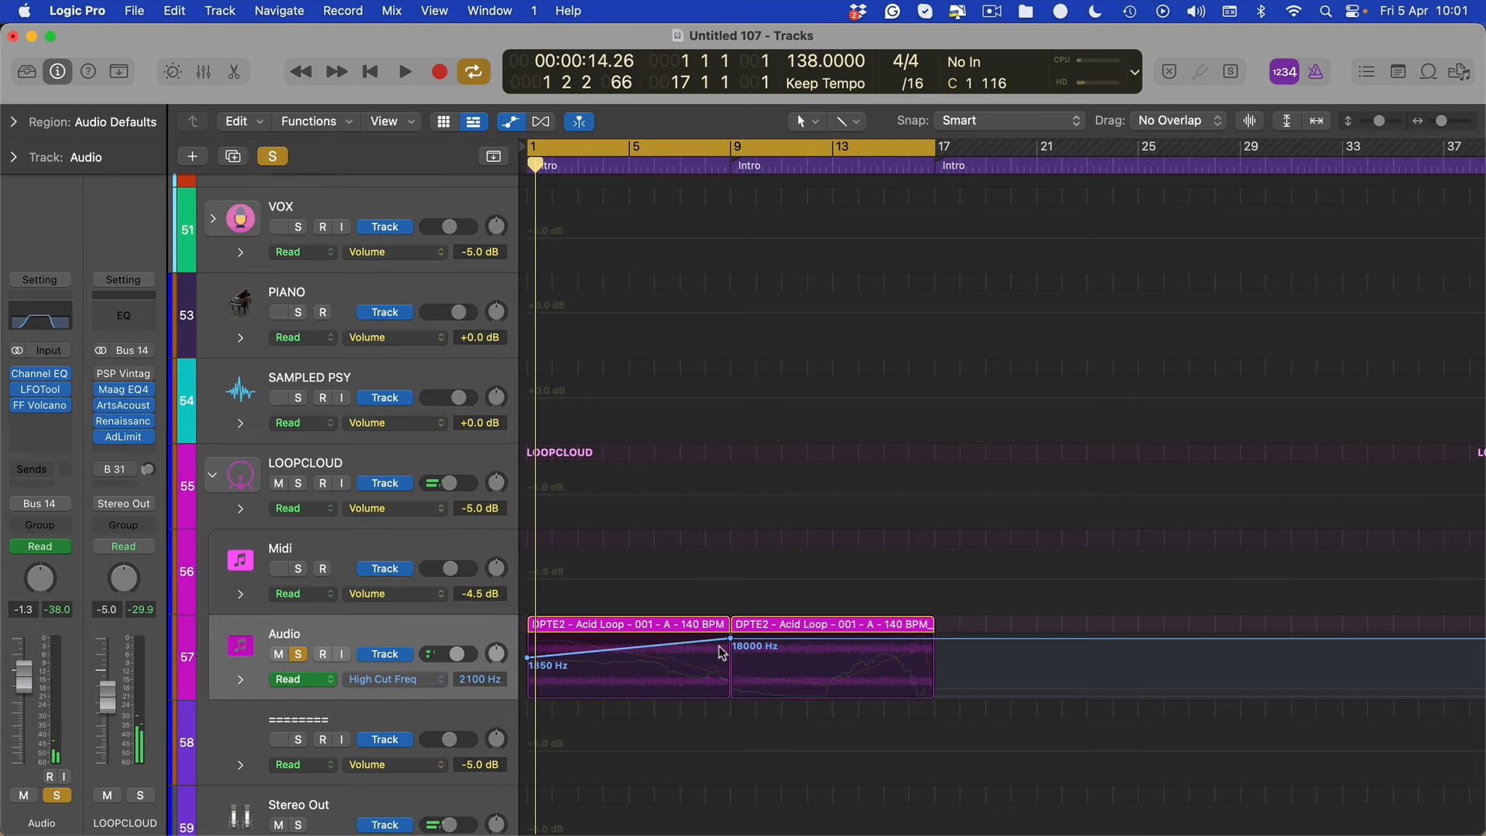
left_click_drag(729, 640, 756, 640)
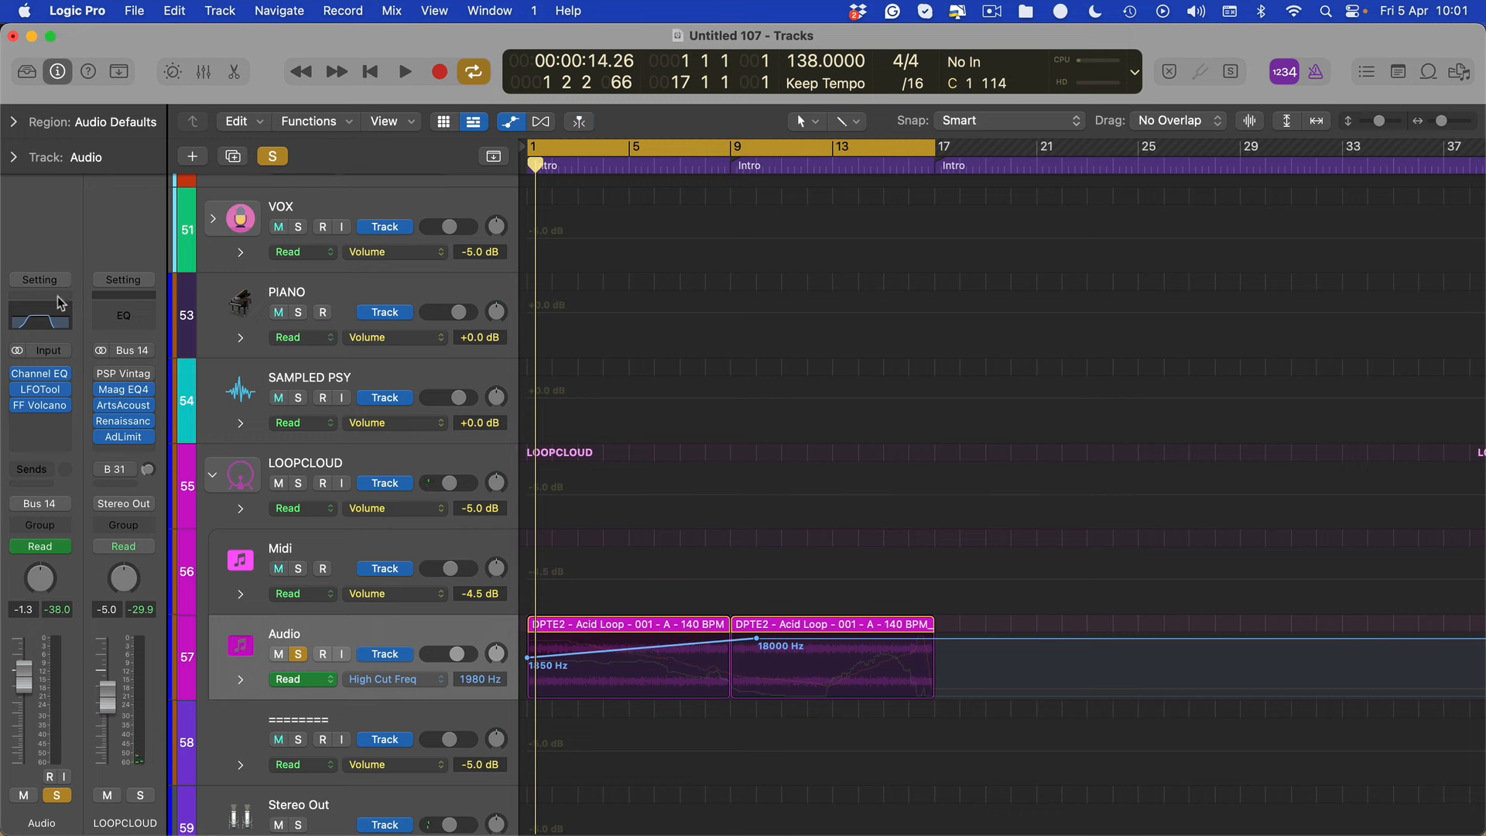
Restart playback, unsolo the Audio track and raise its volume to -0.9 dB
key("space")
left_click(298, 654)
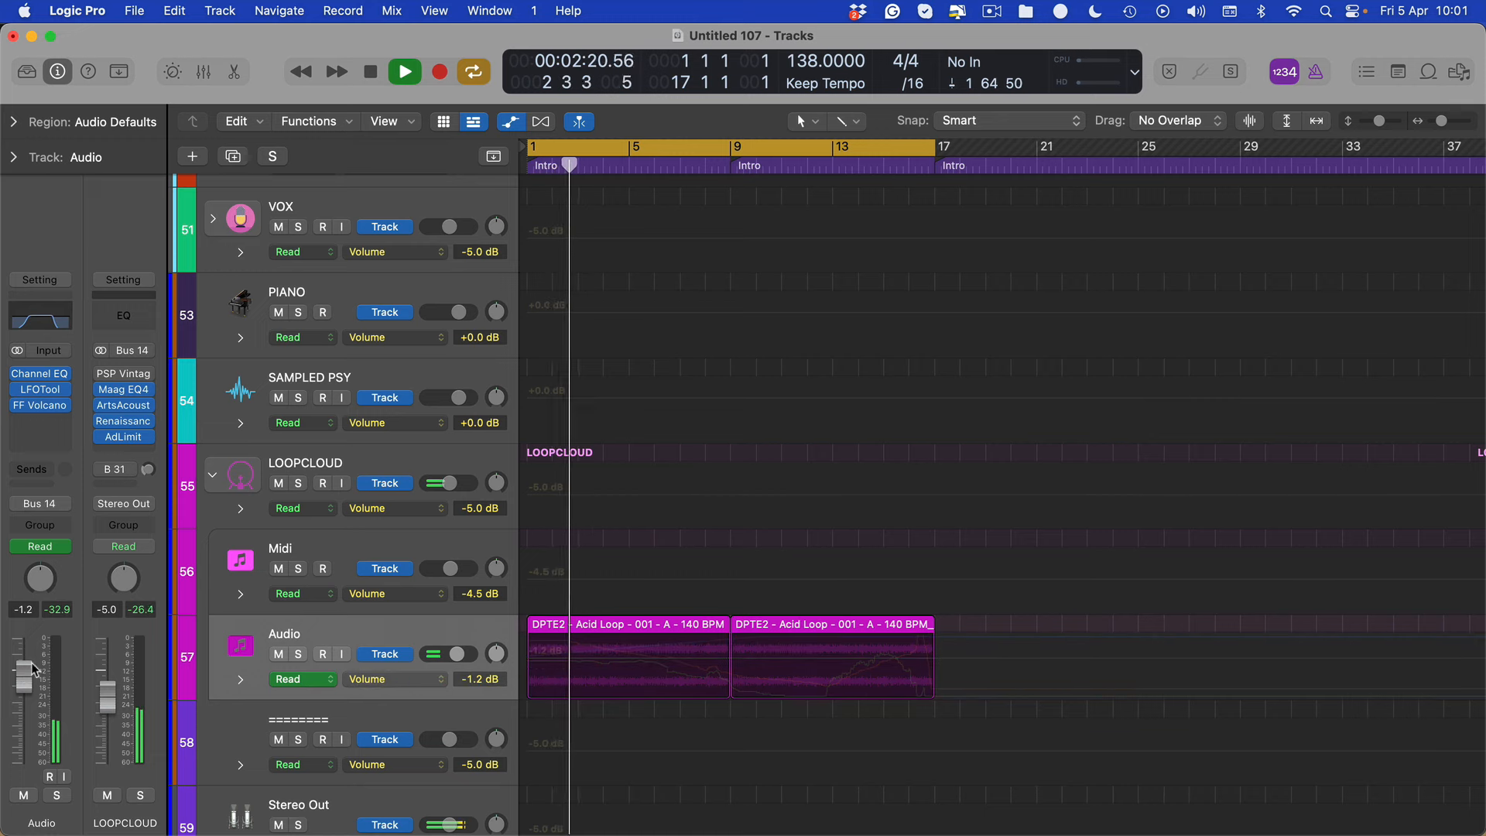
left_click_drag(26, 677, 24, 672)
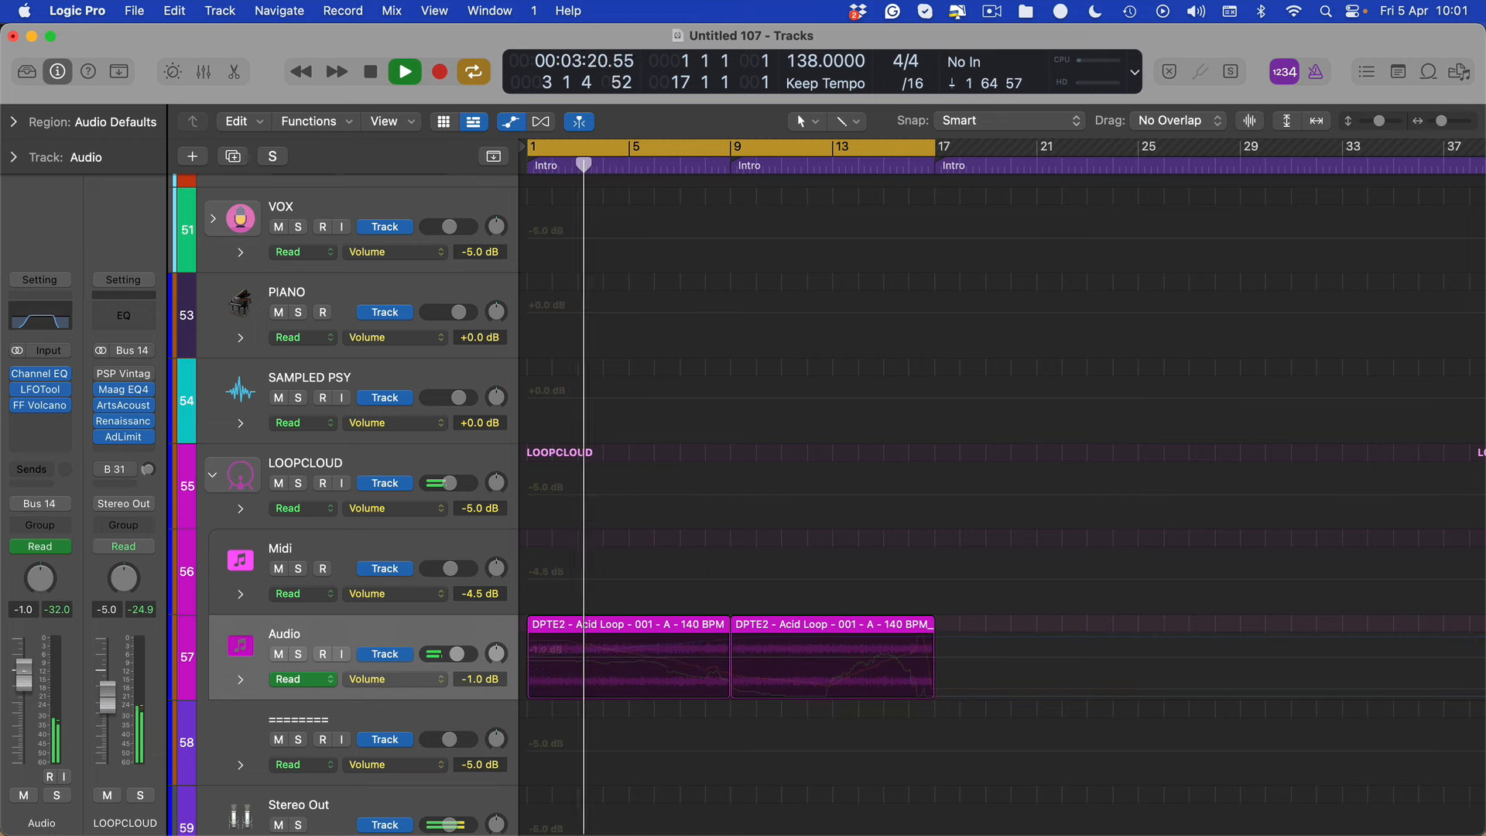
Insert Stereo Spread after Volcano 2 on the Audio track and hide the plug-in windows
left_click(41, 421)
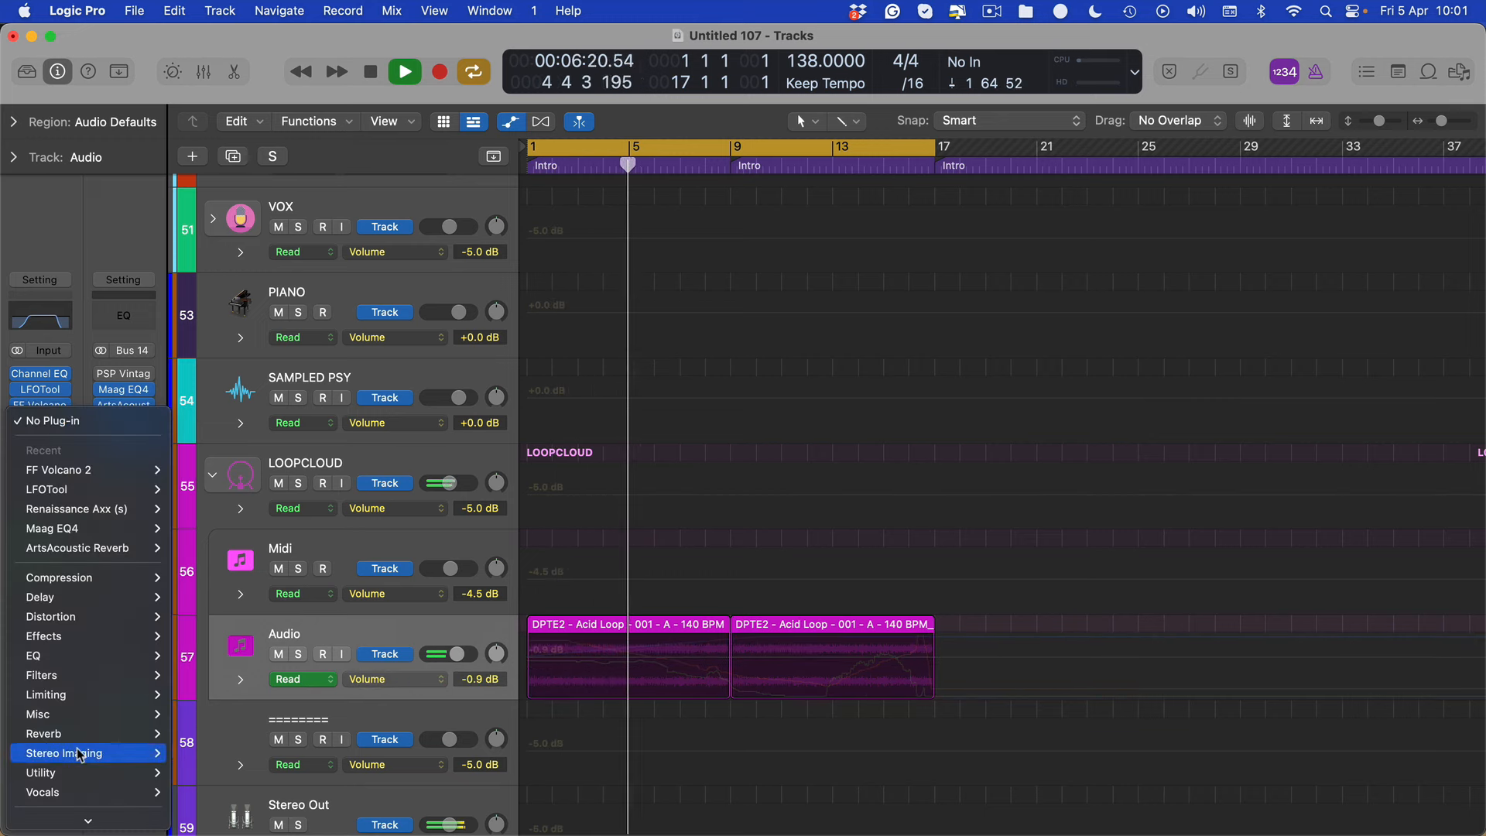
mouse_move(93, 753)
mouse_move(199, 774)
left_click(308, 773)
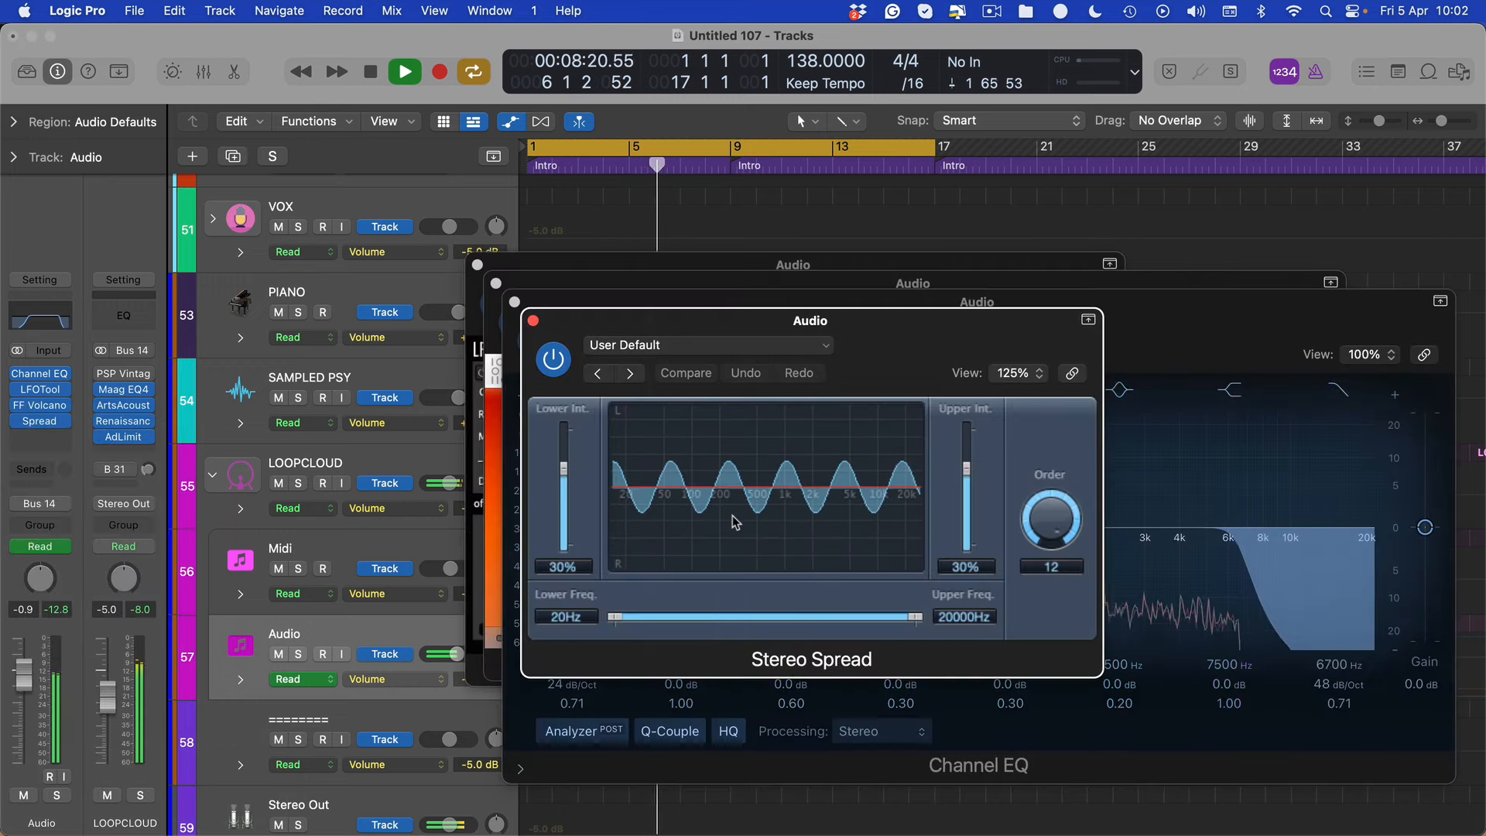
key("v")
Set the LOOPCLOUD track's Renaissance Axx threshold to -6.1 dB and the Audio track's volume to -2.5 dB during playback, and stop
left_click_drag(28, 687, 20, 696)
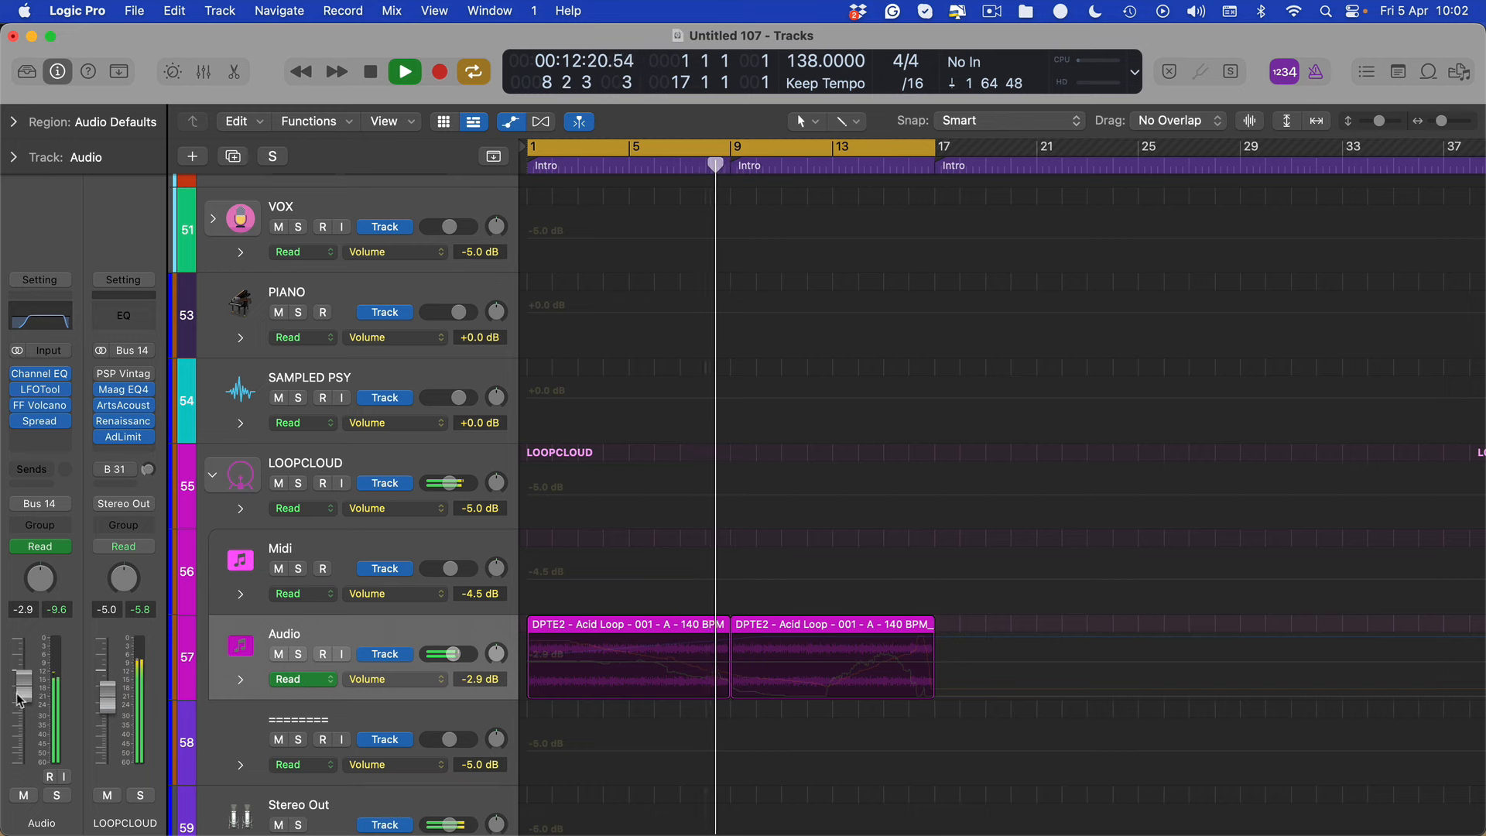
left_click(129, 425)
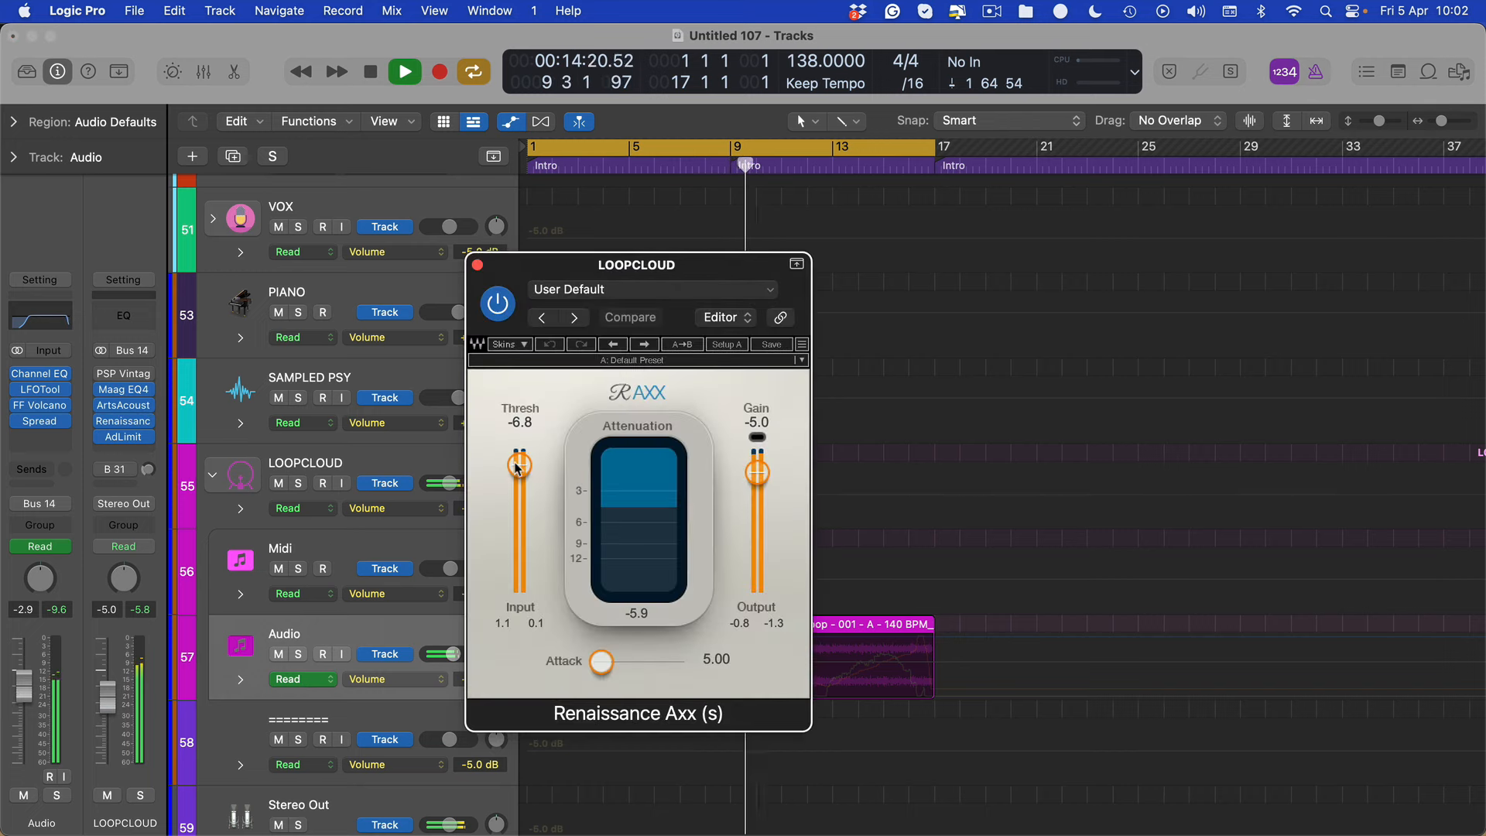
left_click_drag(517, 467, 519, 464)
key("super+w")
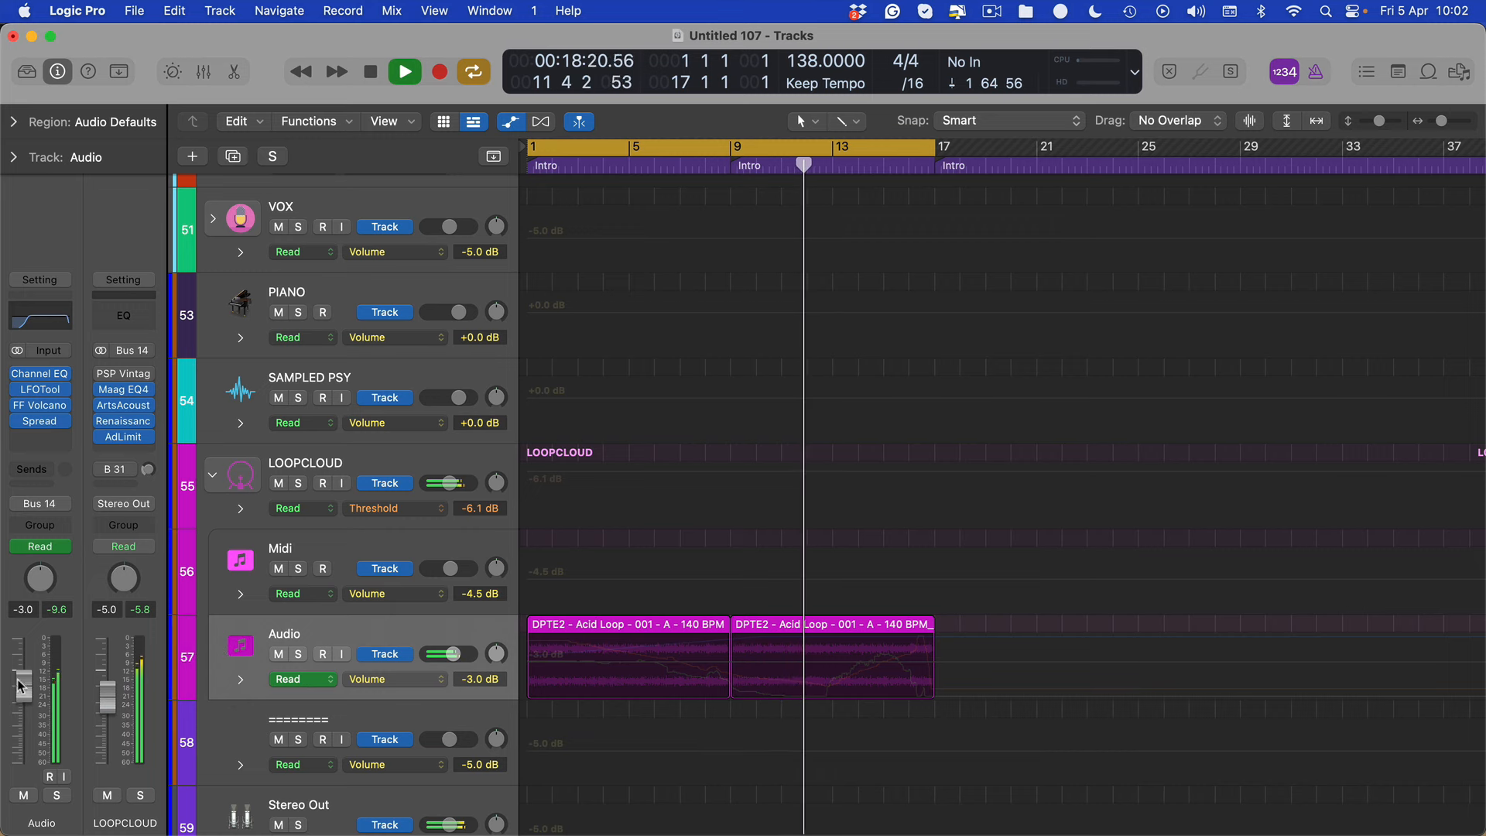
left_click_drag(20, 684, 20, 680)
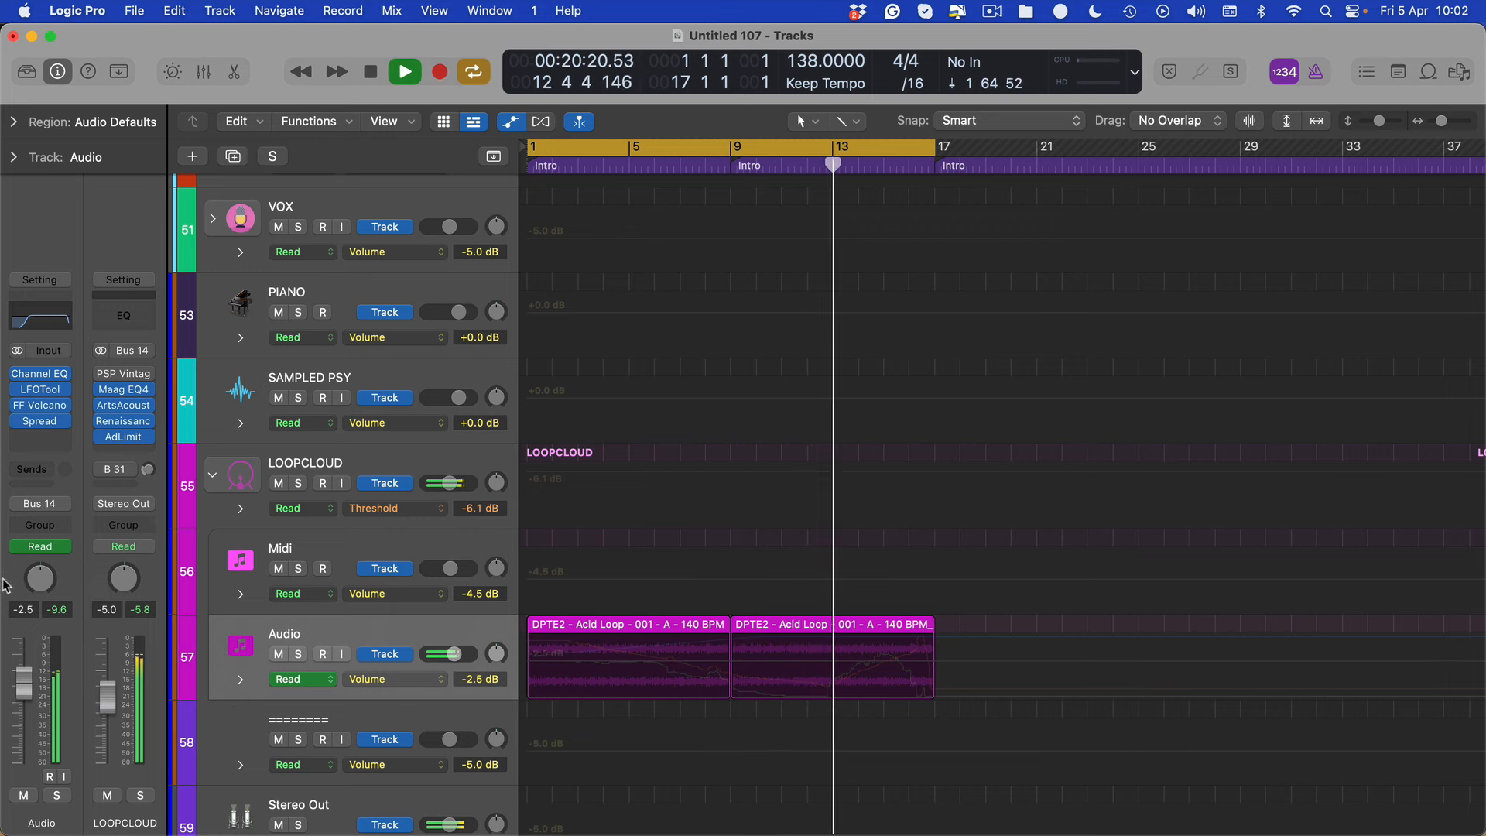
key("space")
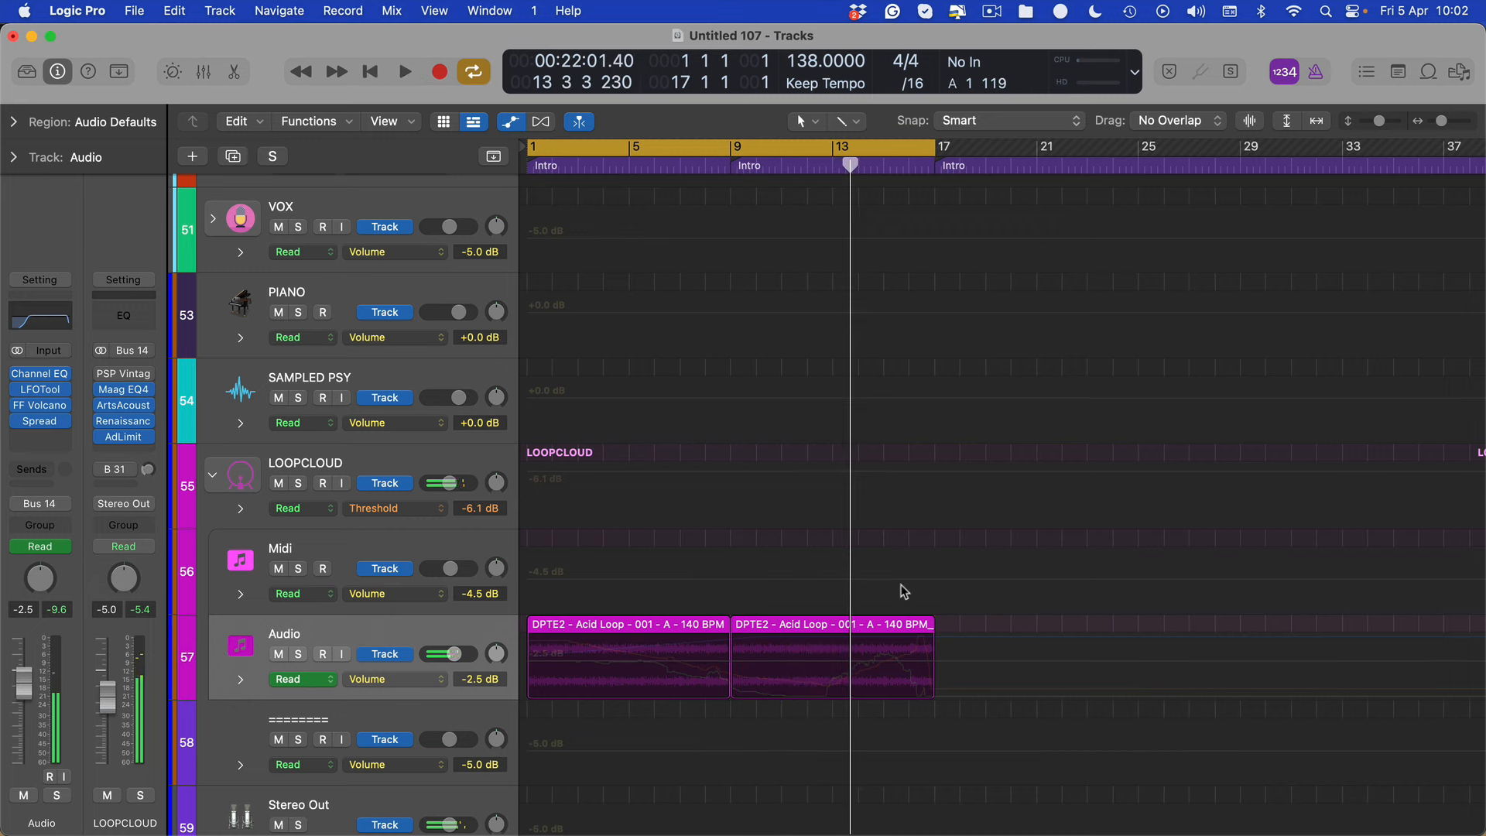
Hide track automation, mute the Midi and Audio tracks, and select the LOOPCLOUD track
key("a")
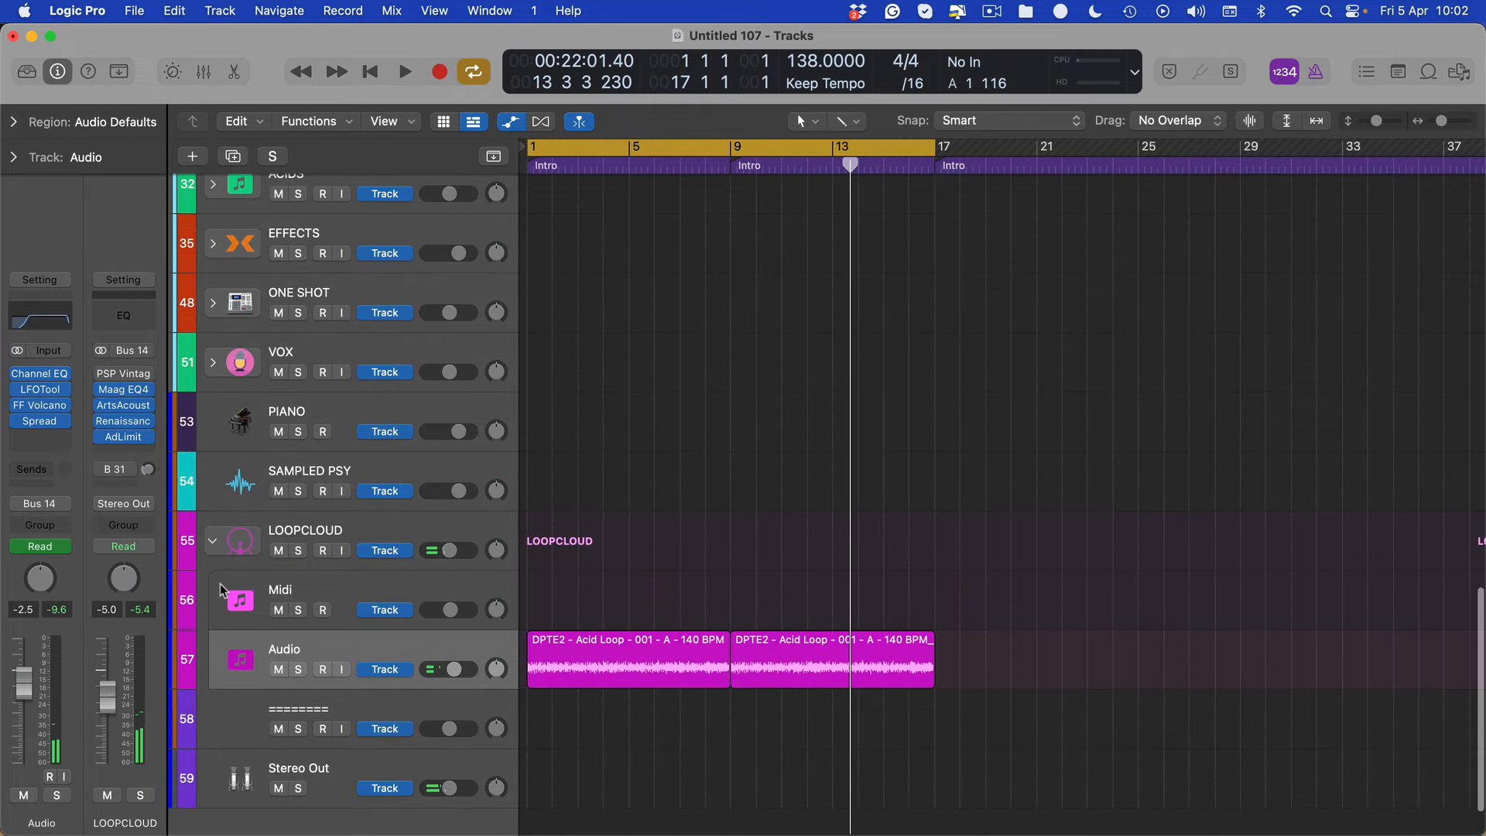
left_click_drag(280, 613, 298, 677)
left_click(305, 534)
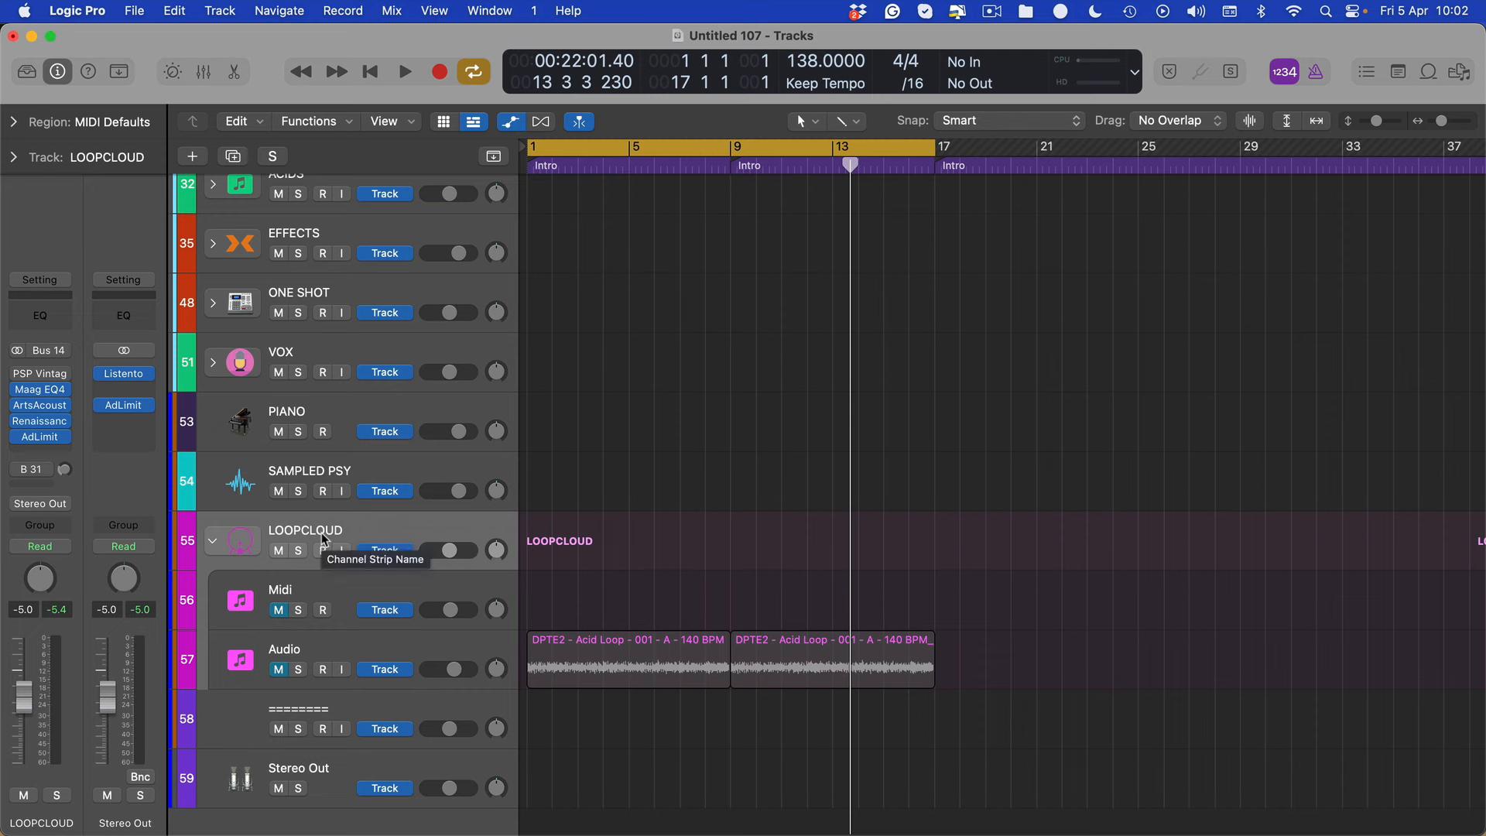
left_click(993, 12)
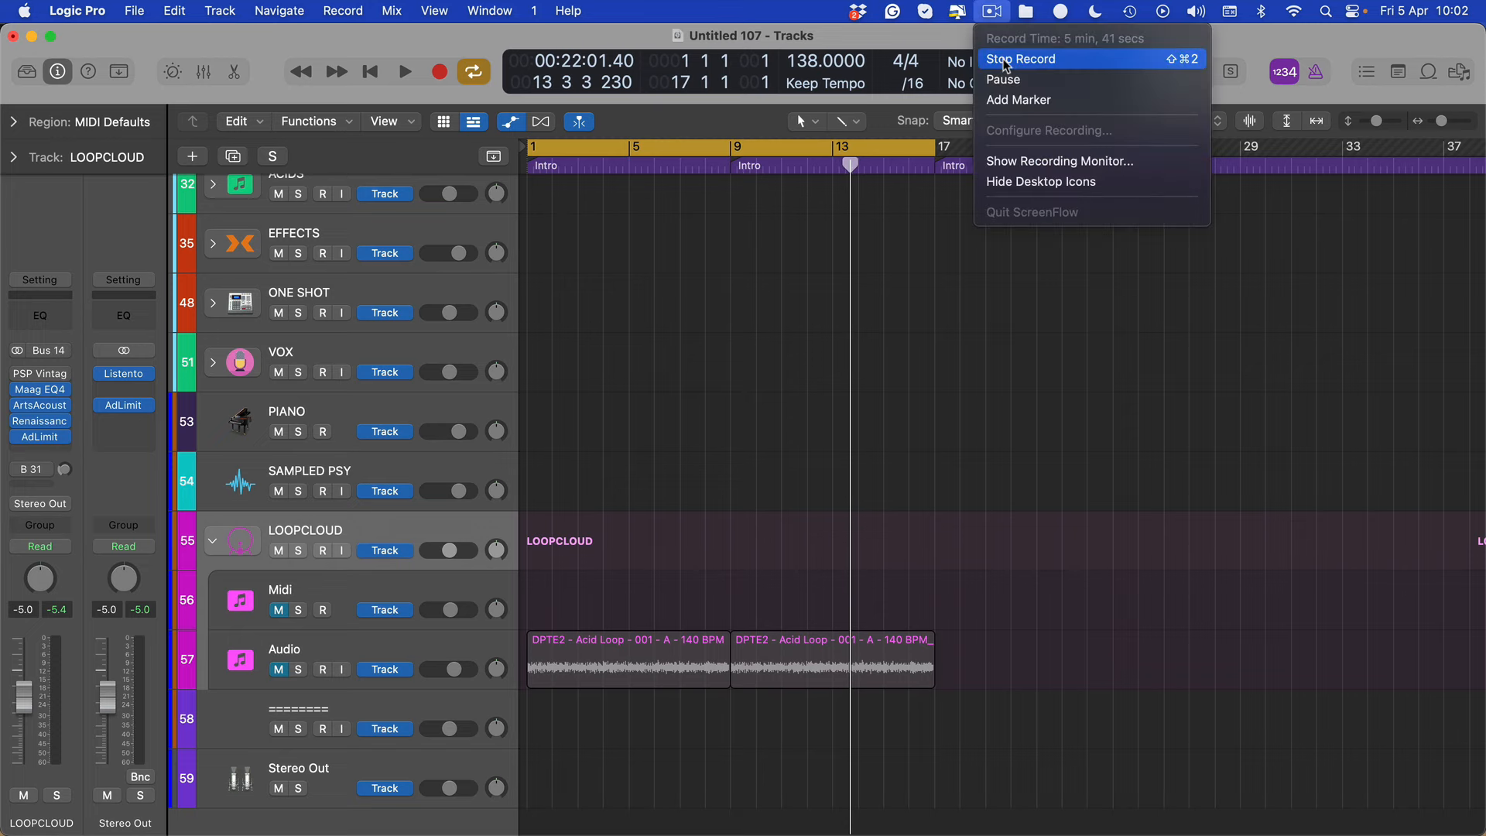